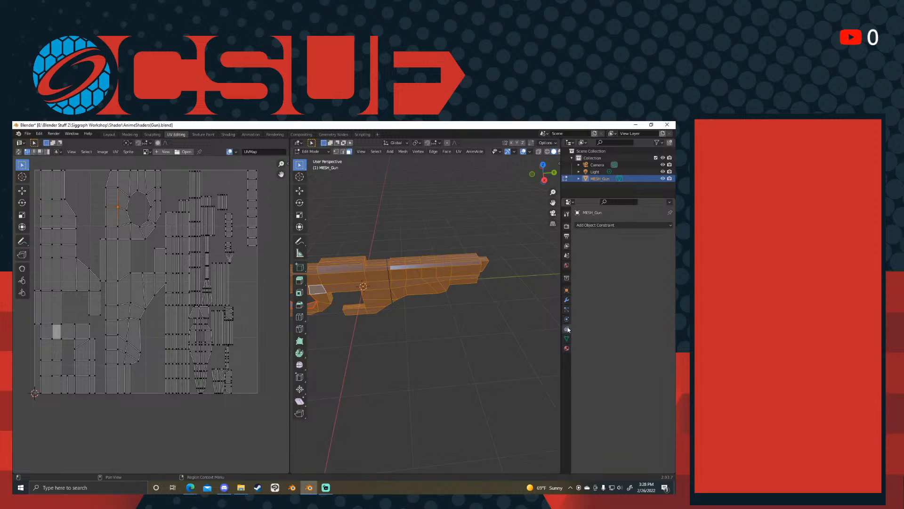
# - Add a second UV map to the gun mesh and make it the active map, also for rendering
pyautogui.keyDown('shift'); pyautogui.moveTo(346, 302); pyautogui.dragTo(443, 325, button='middle'); pyautogui.keyUp('shift')
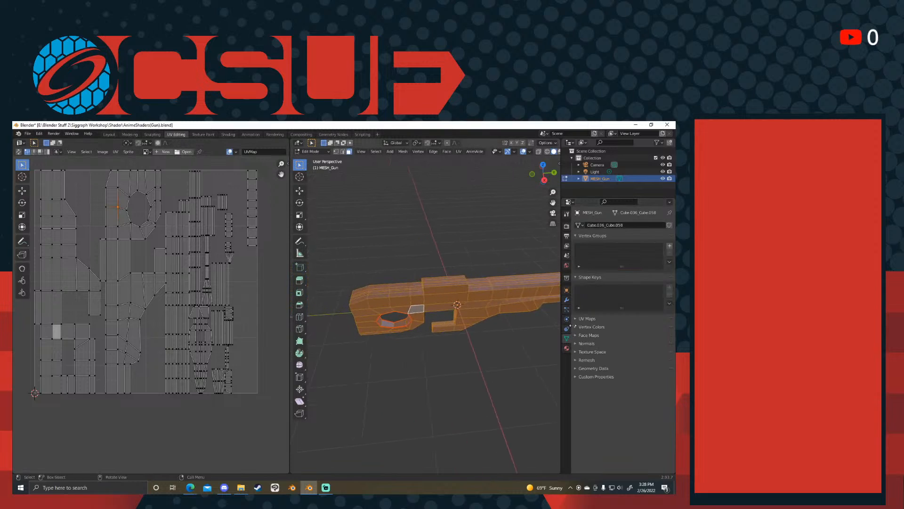
pyautogui.click(587, 318)
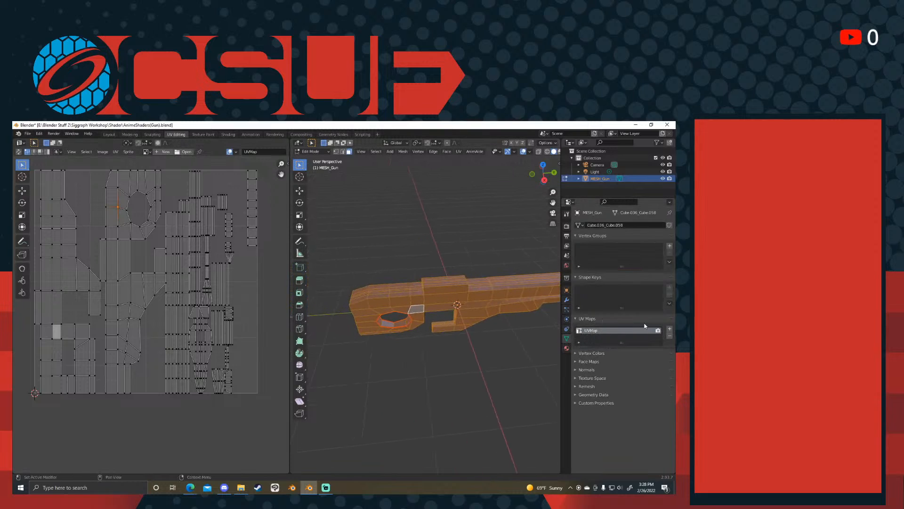
pyautogui.click(670, 329)
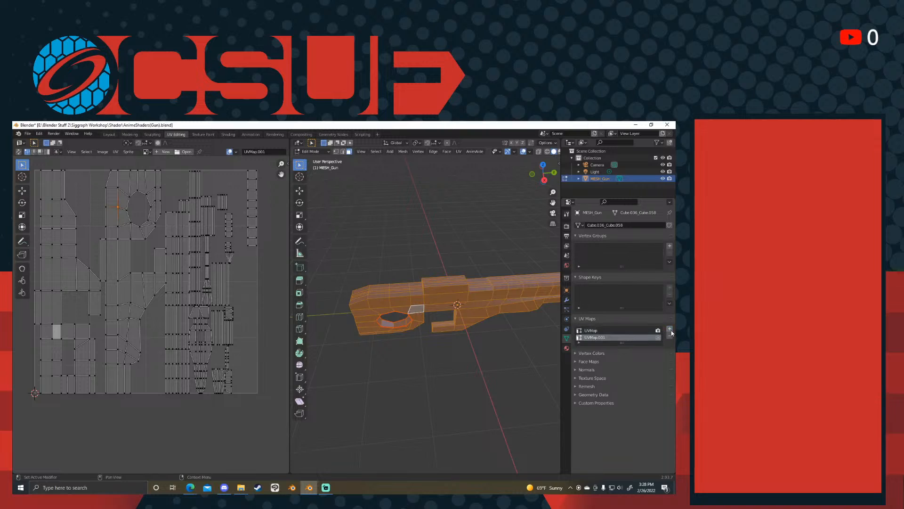
pyautogui.click(594, 331)
pyautogui.click(642, 338)
# - Apply a standard Unwrap to all faces of the gun mesh in the new UV map
pyautogui.moveTo(499, 274); pyautogui.dragTo(460, 292, button='middle')
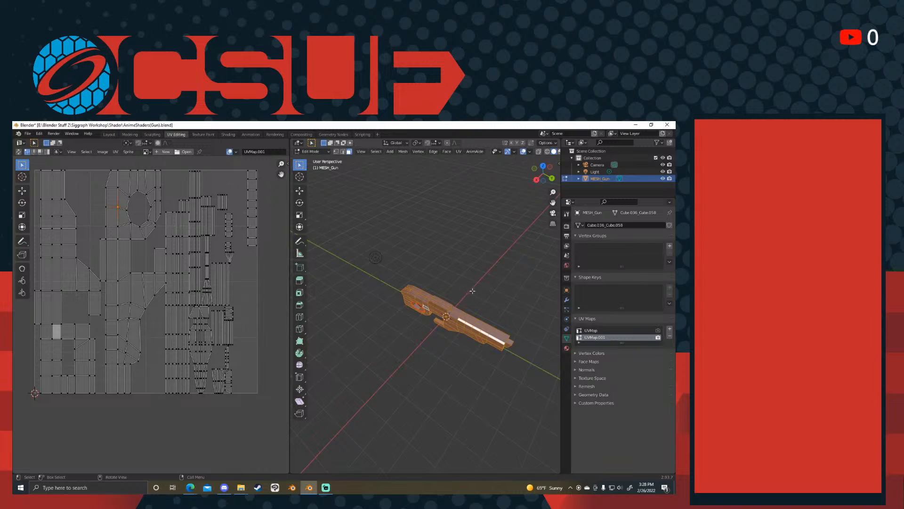
pyautogui.click(525, 317)
pyautogui.moveTo(523, 278); pyautogui.dragTo(374, 343)
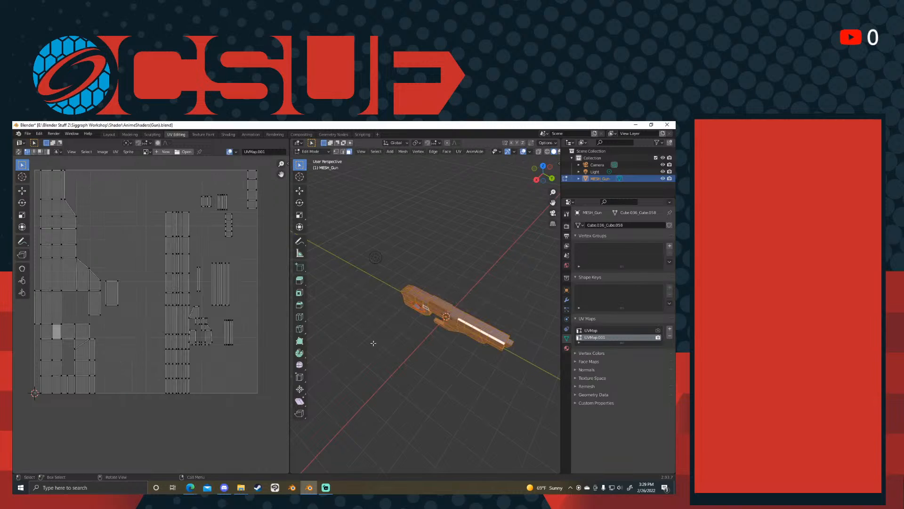
pyautogui.press('u')
pyautogui.click(374, 344)
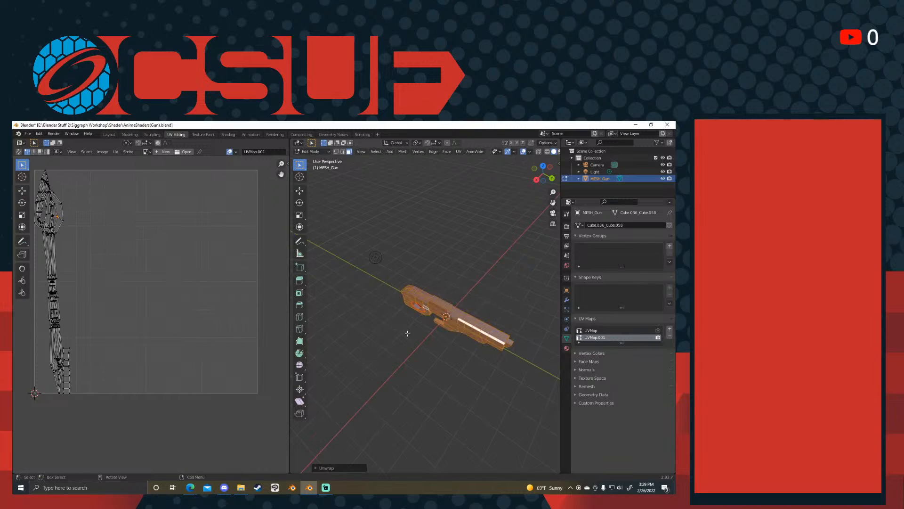
pyautogui.press('Tab')
pyautogui.press('Tab')
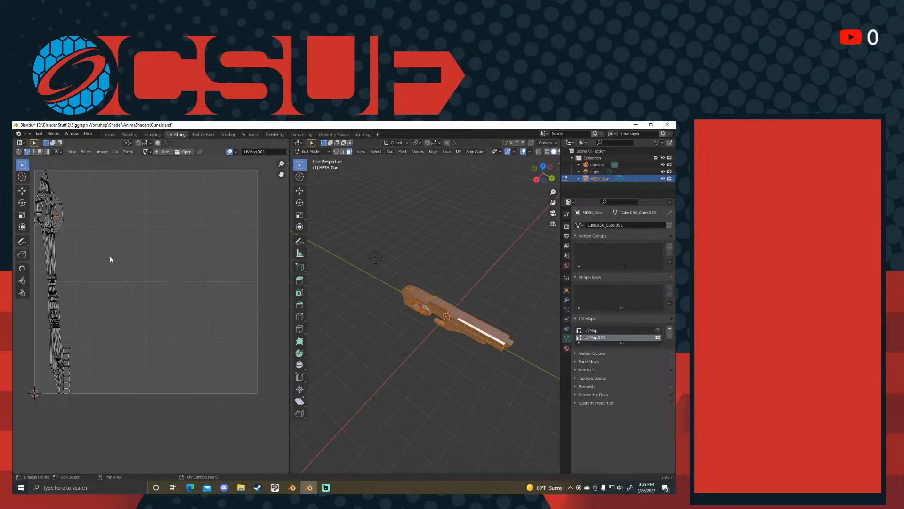
# - Examine the unwrapped UV layout and compare it with the gun model
pyautogui.scroll(-2, 111, 322)
pyautogui.scroll(1, 95, 289)
pyautogui.scroll(-1, 101, 318)
pyautogui.scroll(2, 121, 309)
pyautogui.moveTo(417, 325); pyautogui.dragTo(506, 310, button='middle')
pyautogui.scroll(1, 174, 288)
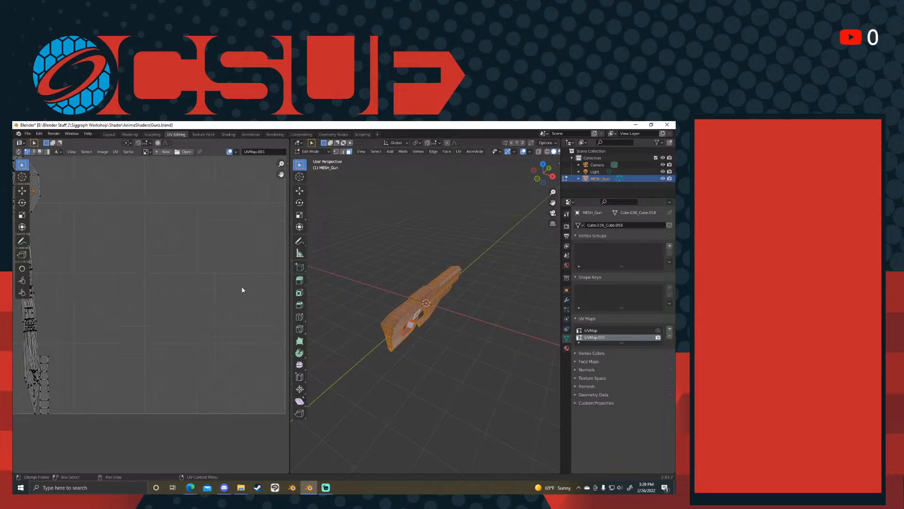
pyautogui.moveTo(242, 289); pyautogui.dragTo(295, 324, button='middle')
pyautogui.keyDown('shift'); pyautogui.moveTo(433, 302); pyautogui.dragTo(453, 299, button='middle'); pyautogui.keyUp('shift')
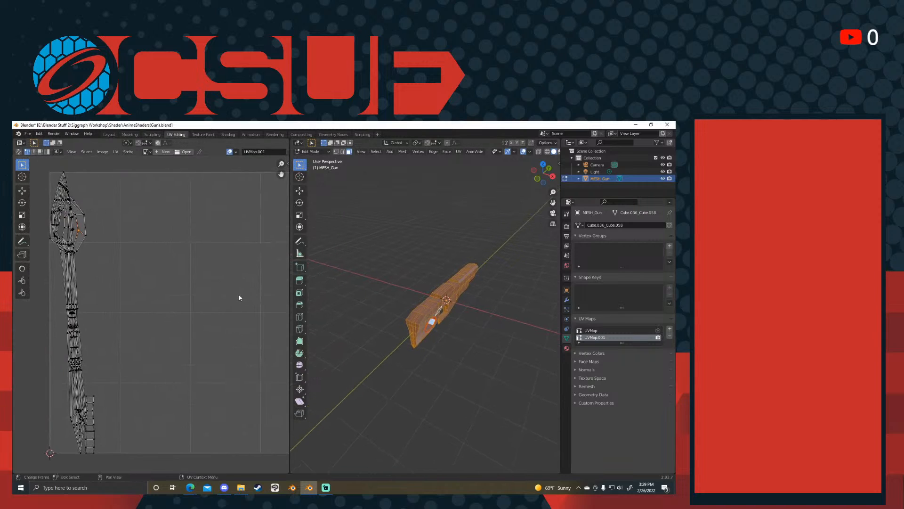
# - Remap all faces of the gun with Smart UV Project, using a 66° angle limit and zero island margin
pyautogui.press('z')
pyautogui.moveTo(460, 313); pyautogui.dragTo(433, 303, button='middle')
pyautogui.scroll(4, 452, 311)
pyautogui.hotkey('alt', 'a')
pyautogui.moveTo(377, 305); pyautogui.dragTo(502, 308, button='middle')
pyautogui.moveTo(389, 317); pyautogui.dragTo(447, 325, button='middle')
pyautogui.press('a')
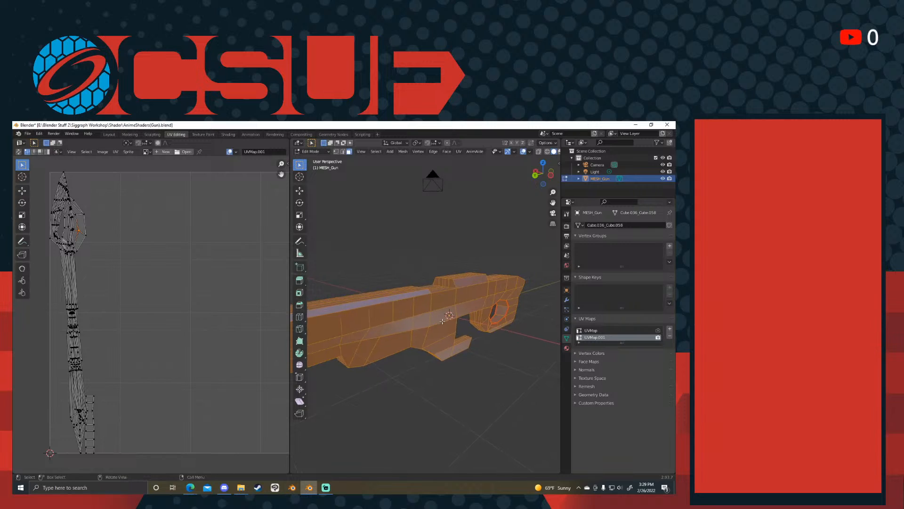
pyautogui.scroll(-3, 447, 325)
pyautogui.press('u')
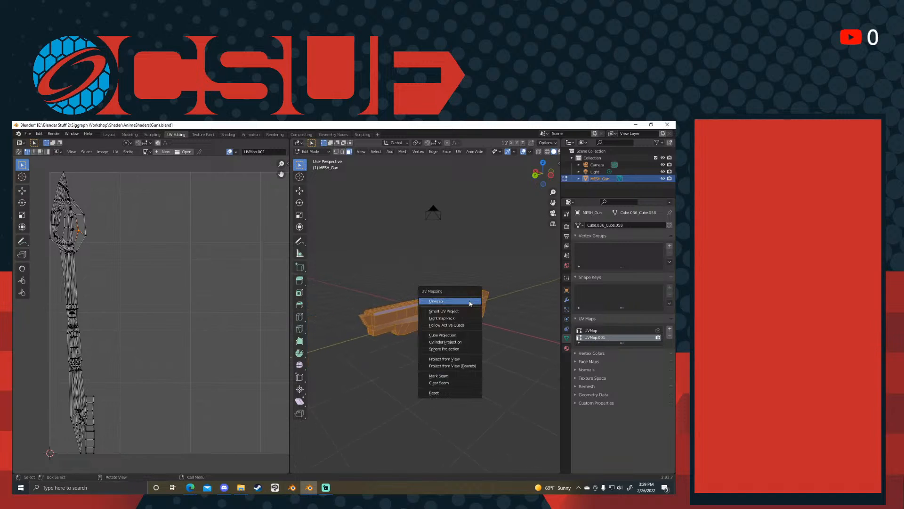
pyautogui.click(465, 312)
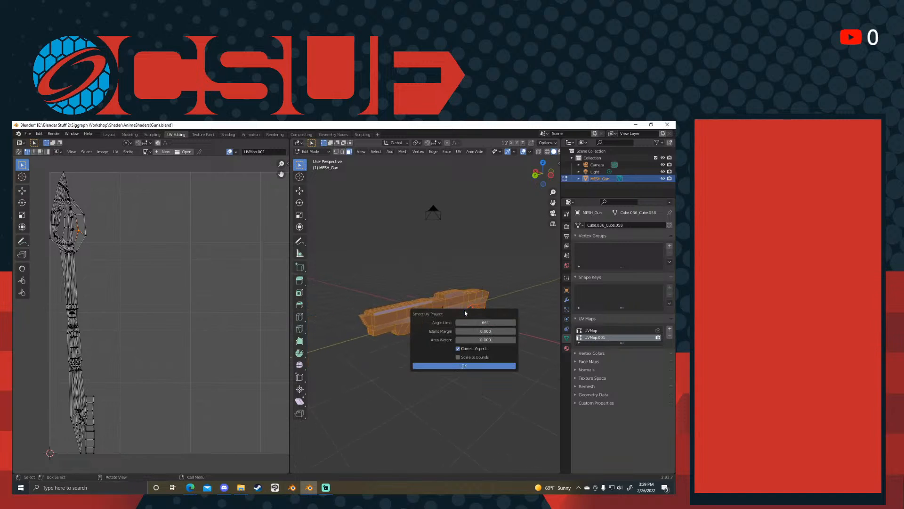
pyautogui.click(473, 367)
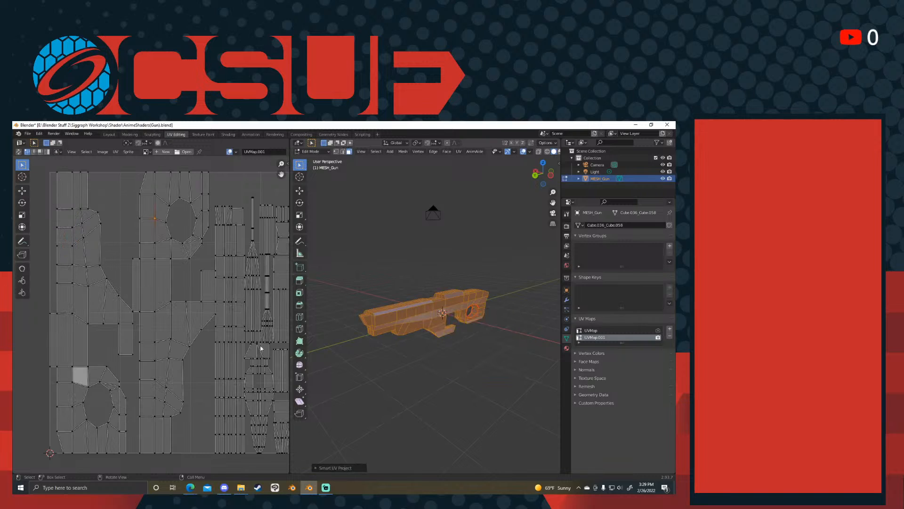
# - Examine the gun in the right orthographic view, checking individual side faces against their UV islands
pyautogui.scroll(5, 468, 316)
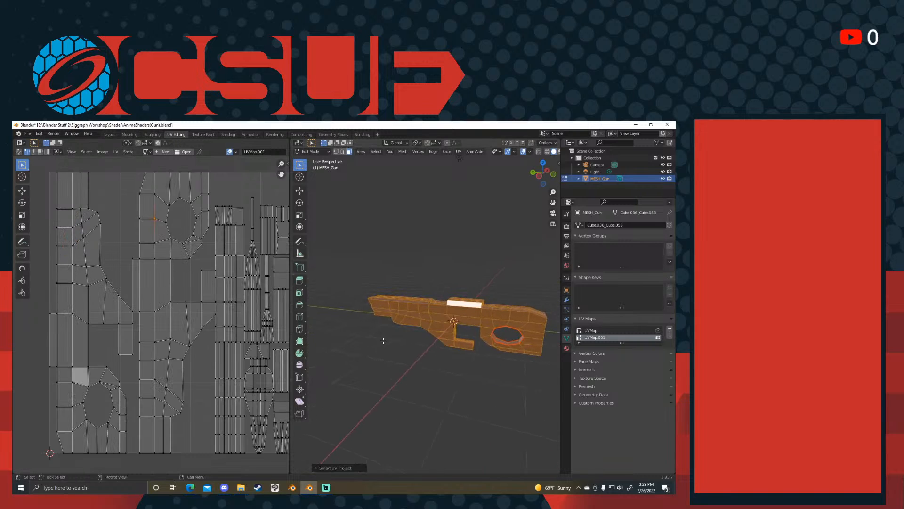
pyautogui.press('KP_1')
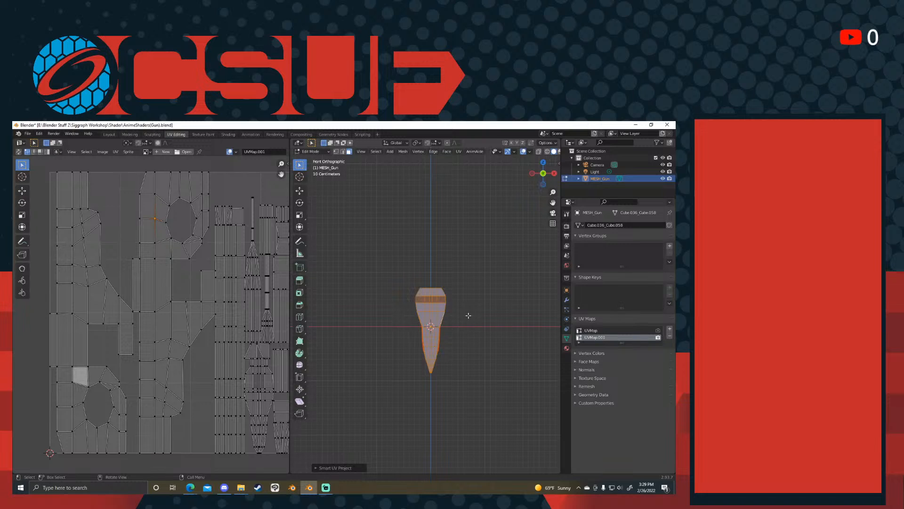
pyautogui.press('KP_3')
pyautogui.click(467, 328)
pyautogui.keyDown('shift'); pyautogui.moveTo(467, 328); pyautogui.dragTo(538, 339, button='middle'); pyautogui.keyUp('shift')
pyautogui.scroll(2, 513, 380)
pyautogui.scroll(-4, 513, 380)
pyautogui.keyDown('shift'); pyautogui.moveTo(427, 339); pyautogui.dragTo(489, 318, button='middle'); pyautogui.keyUp('shift')
pyautogui.scroll(3, 395, 342)
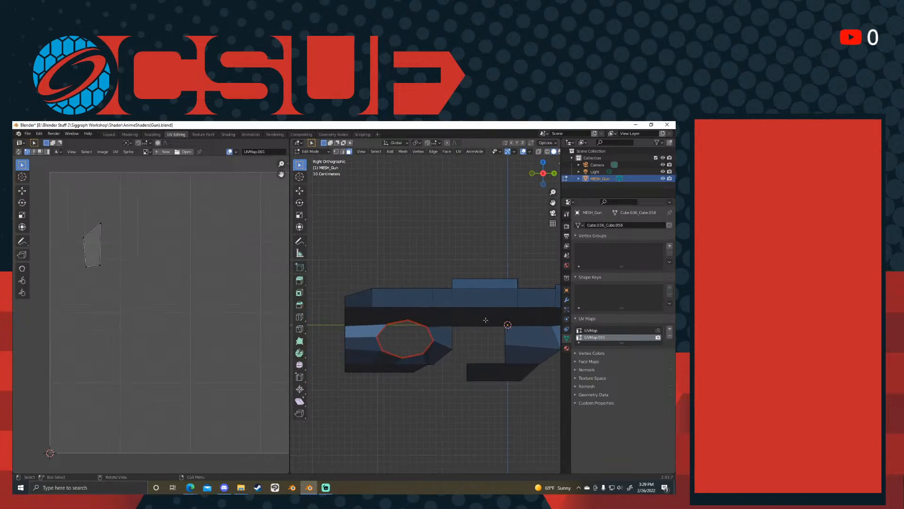
pyautogui.click(362, 311)
pyautogui.moveTo(362, 310); pyautogui.dragTo(457, 310, button='middle')
pyautogui.scroll(-1, 456, 310)
pyautogui.press('KP_3')
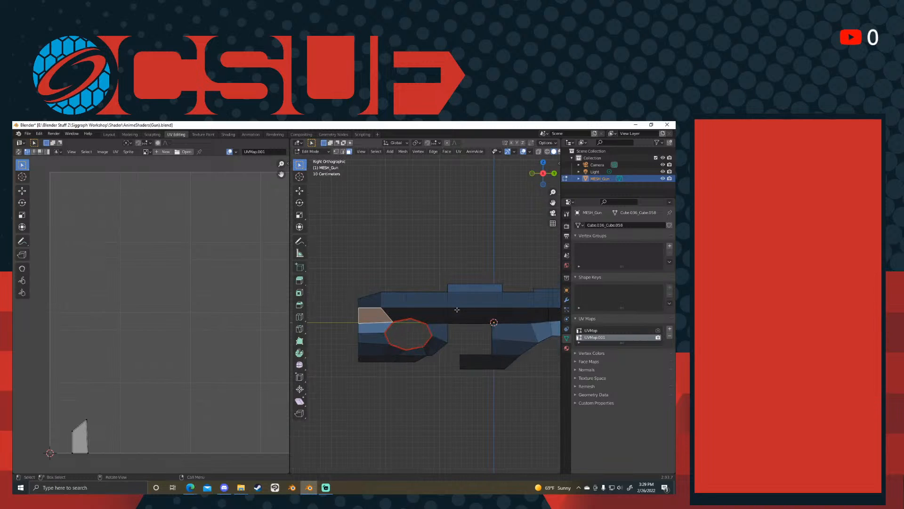
# - Enable the Screencast Keys display in the 3D viewport and hide its settings again
pyautogui.click(559, 163)
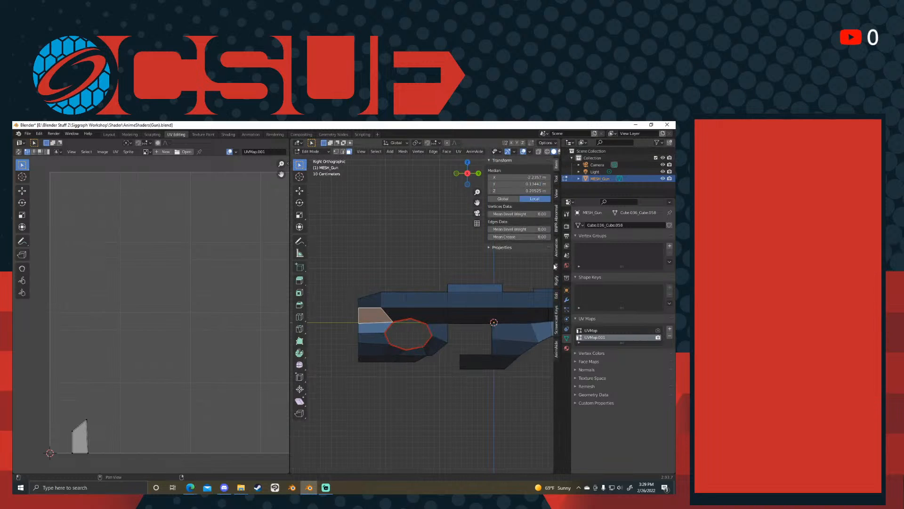
pyautogui.click(558, 319)
pyautogui.click(492, 157)
pyautogui.click(494, 160)
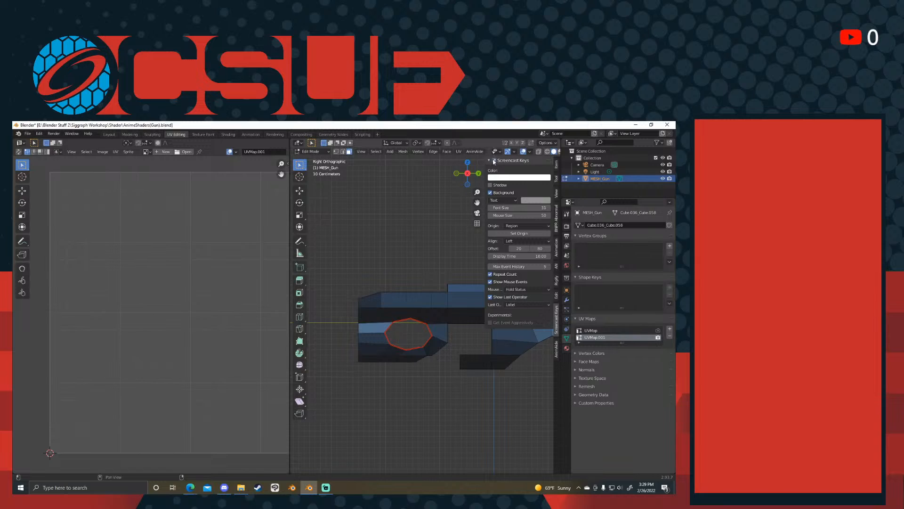
pyautogui.keyDown('shift'); pyautogui.moveTo(422, 263); pyautogui.dragTo(390, 259, button='middle'); pyautogui.keyUp('shift')
pyautogui.press('KP_3')
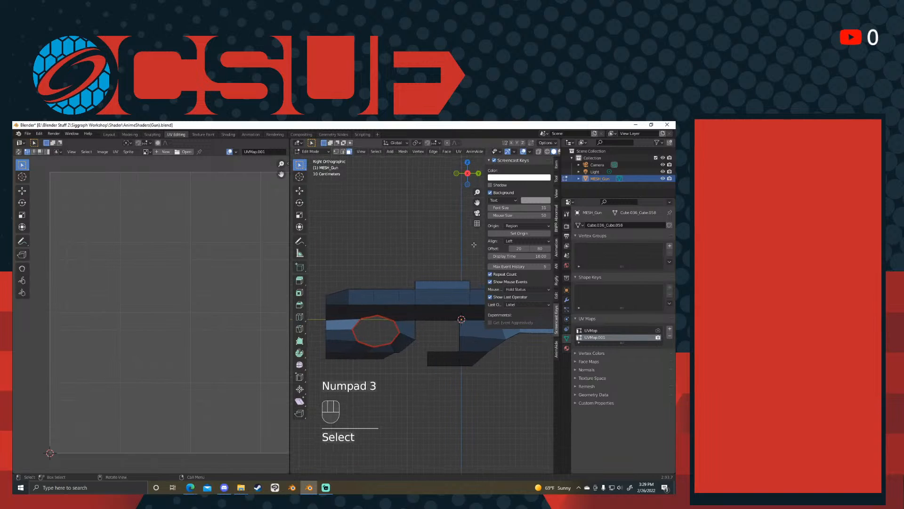
pyautogui.moveTo(485, 234); pyautogui.dragTo(541, 240)
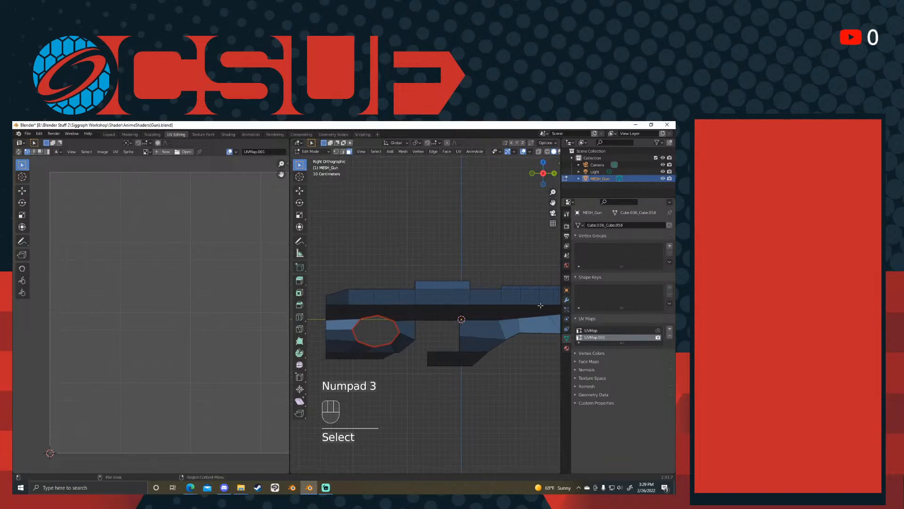
pyautogui.scroll(-4, 507, 344)
pyautogui.keyDown('shift'); pyautogui.moveTo(507, 345); pyautogui.dragTo(476, 350, button='middle'); pyautogui.keyUp('shift')
pyautogui.scroll(-2, 447, 351)
pyautogui.press('KP_3')
pyautogui.scroll(6, 424, 325)
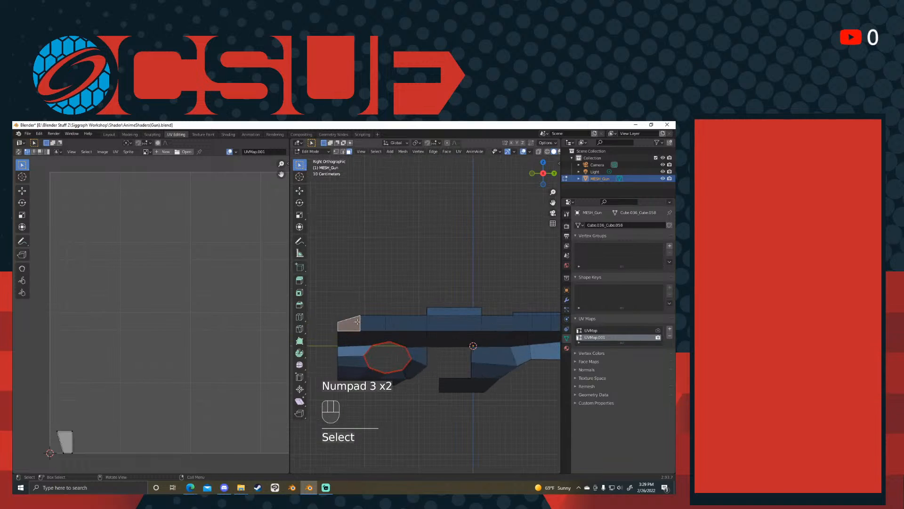
pyautogui.press('c')
pyautogui.press('Tab')
pyautogui.click(408, 286)
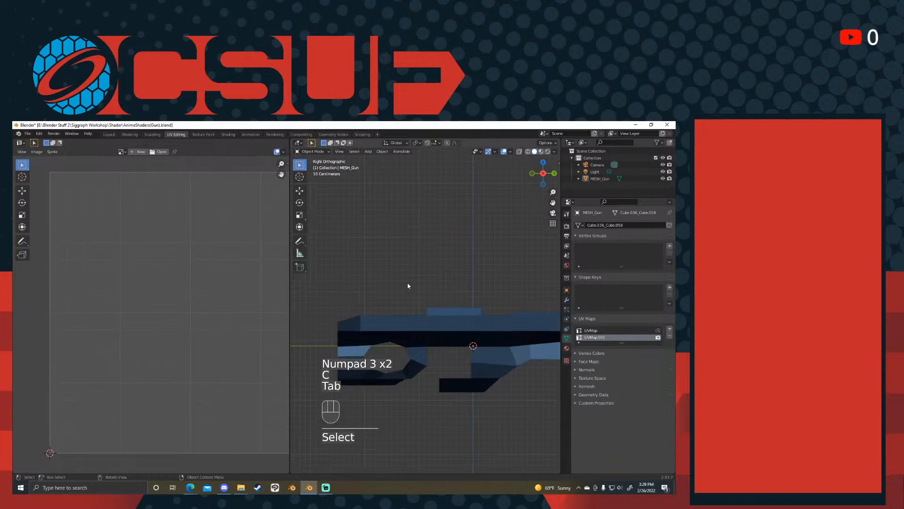
pyautogui.click(460, 312)
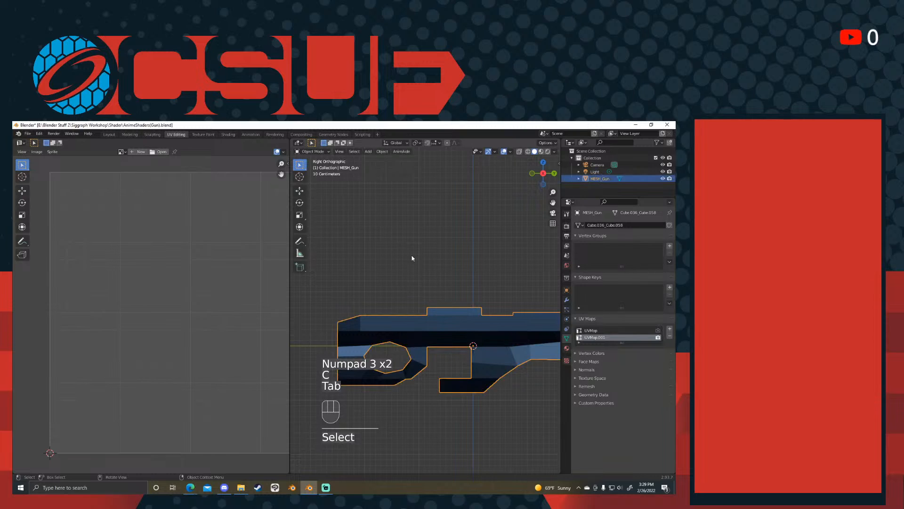
pyautogui.press('Tab')
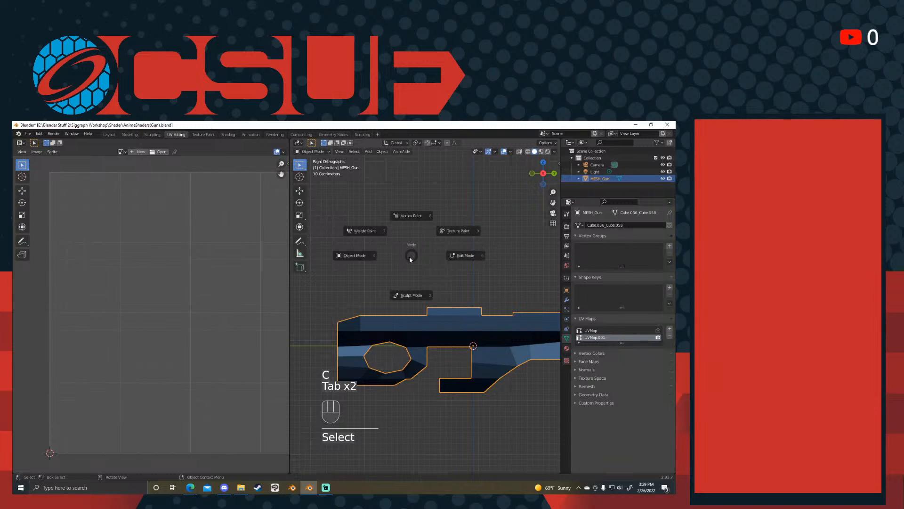
pyautogui.click(461, 255)
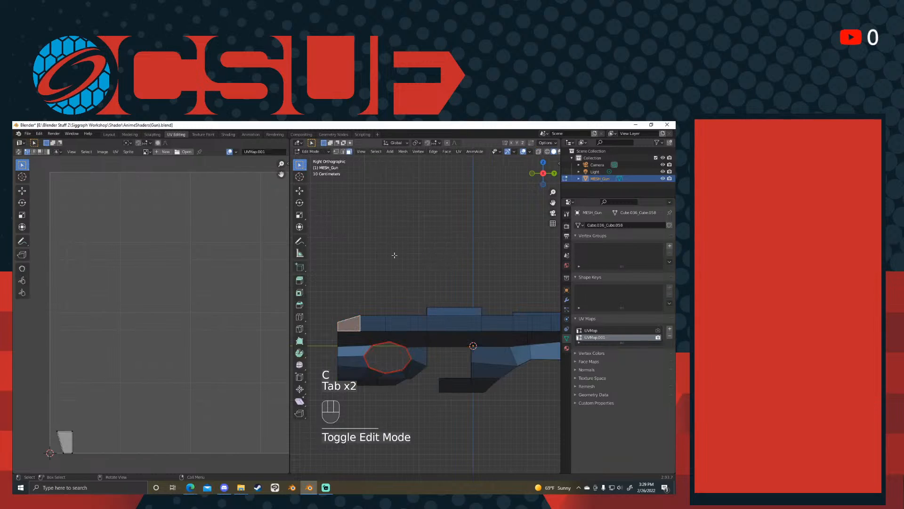
# - Box-select all visible faces on the gun's side in the right orthographic view
pyautogui.keyDown('shift'); pyautogui.moveTo(464, 279); pyautogui.dragTo(437, 242, button='middle'); pyautogui.keyUp('shift')
pyautogui.scroll(-1, 437, 241)
pyautogui.scroll(-1, 436, 241)
pyautogui.click(471, 325)
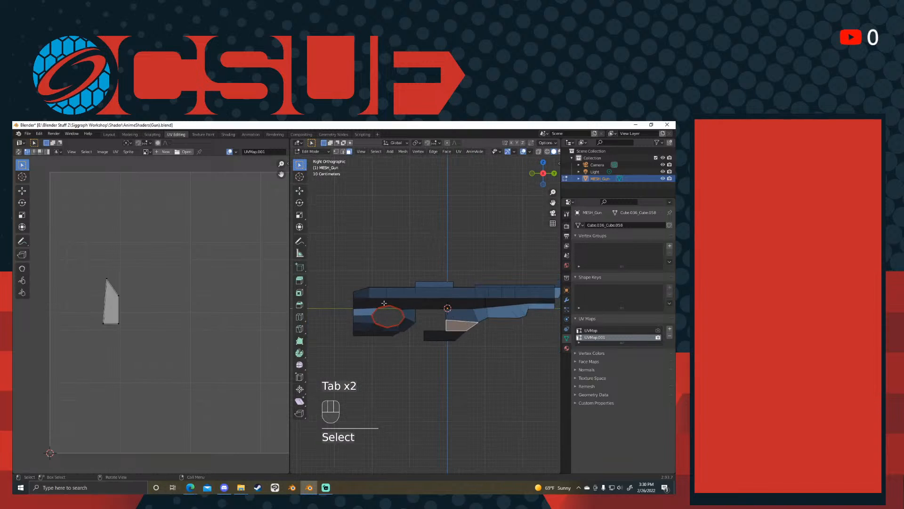
pyautogui.click(382, 292)
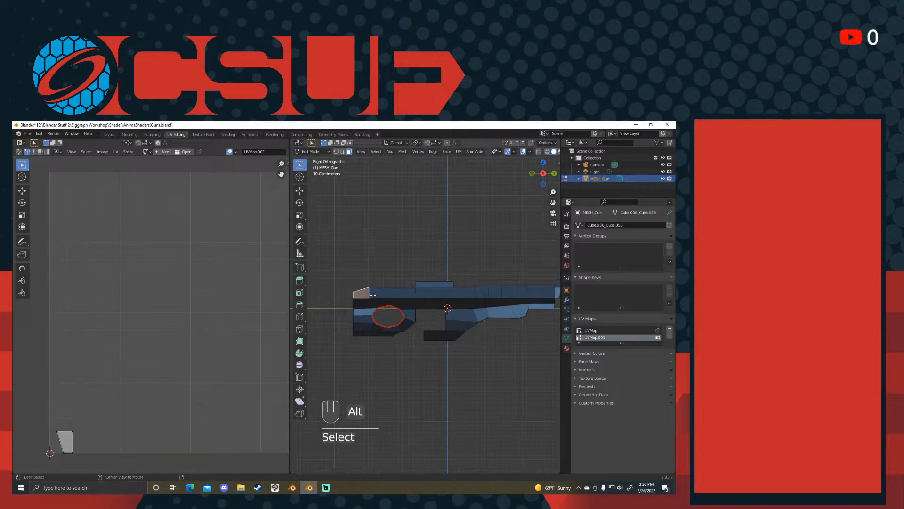
pyautogui.keyDown('shift'); pyautogui.click(363, 293); pyautogui.keyUp('shift')
pyautogui.moveTo(319, 268); pyautogui.dragTo(556, 368)
pyautogui.moveTo(546, 360); pyautogui.dragTo(444, 375, button='middle')
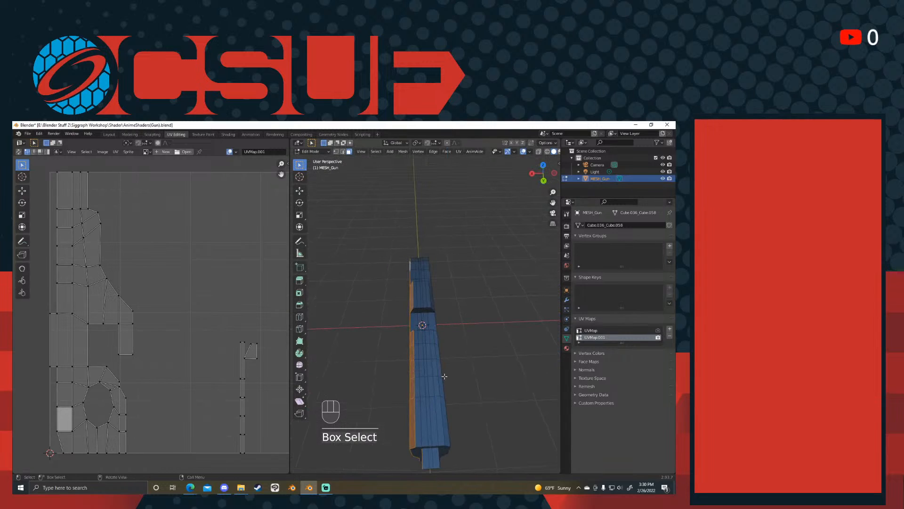
pyautogui.press('KP_1')
pyautogui.press('KP_3')
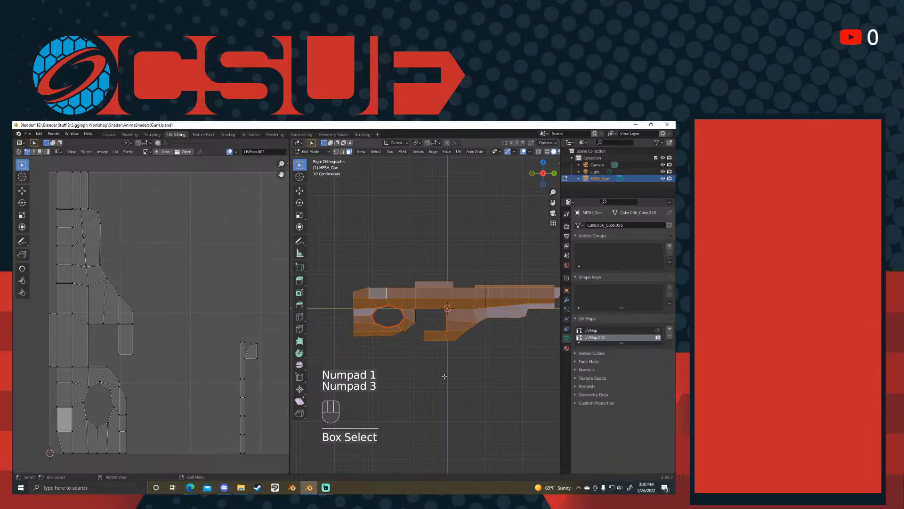
# - Map the selected side faces' UVs with Project from View in the right orthographic view
pyautogui.press('u')
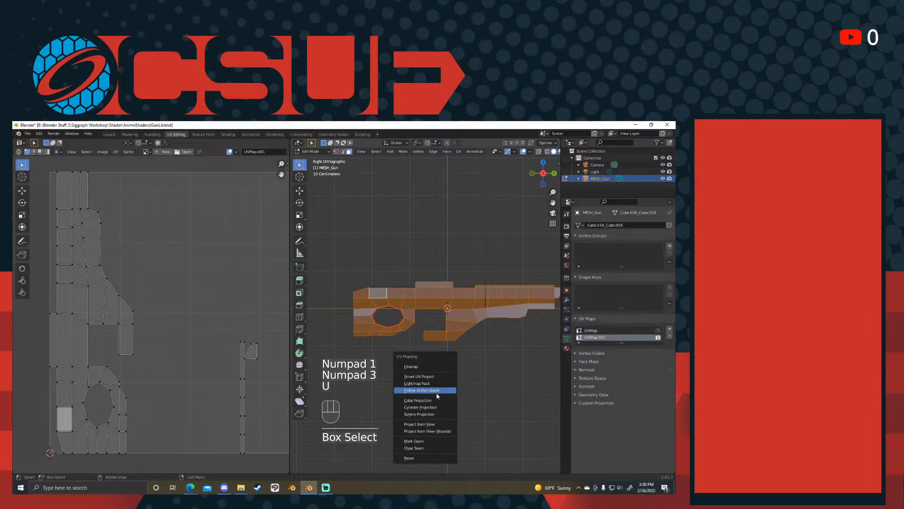
pyautogui.press('u')
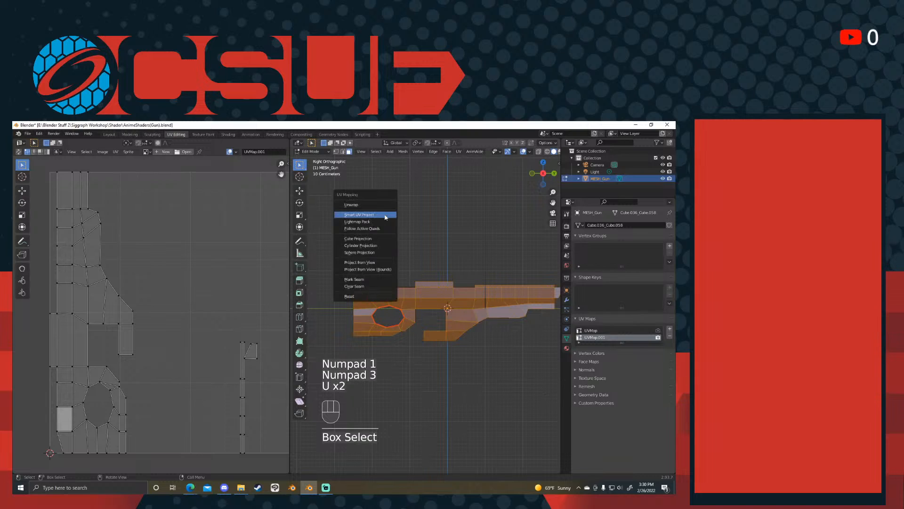
pyautogui.click(372, 262)
# - Examine the gun's projected side silhouette in the UV editor
pyautogui.scroll(-2, 230, 300)
pyautogui.keyDown('shift'); pyautogui.moveTo(230, 300); pyautogui.dragTo(183, 302, button='middle'); pyautogui.keyUp('shift')
pyautogui.scroll(3, 202, 287)
pyautogui.moveTo(254, 243); pyautogui.dragTo(13, 392)
pyautogui.moveTo(273, 256); pyautogui.dragTo(14, 423)
pyautogui.keyDown('shift'); pyautogui.moveTo(131, 340); pyautogui.dragTo(160, 363, button='middle'); pyautogui.keyUp('shift')
pyautogui.scroll(2, 235, 357)
pyautogui.scroll(-3, 236, 357)
pyautogui.click(250, 297)
pyautogui.moveTo(276, 280); pyautogui.dragTo(44, 396)
pyautogui.click(45, 397)
pyautogui.scroll(2, 511, 286)
# - Inspect the inner faces of the gun's octagonal grip hole by selecting them and checking their UV islands
pyautogui.keyDown('shift'); pyautogui.moveTo(516, 284); pyautogui.dragTo(483, 313, button='middle'); pyautogui.keyUp('shift')
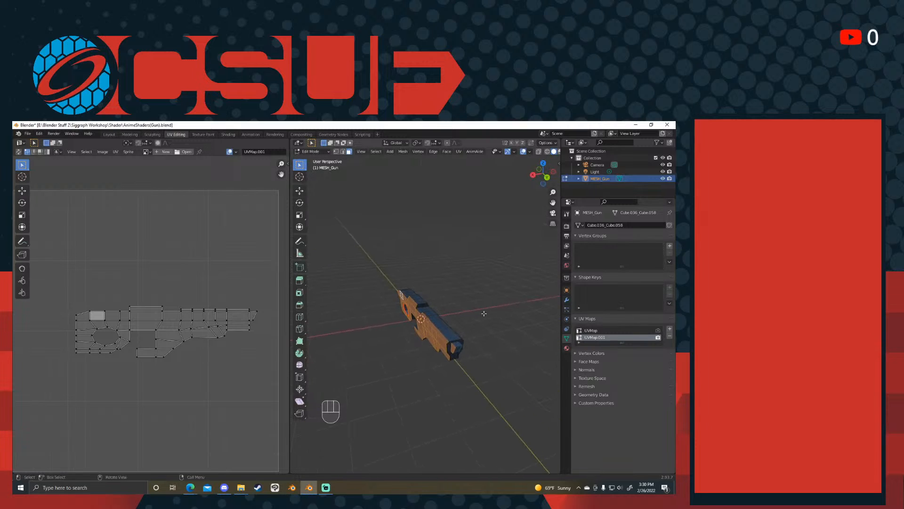
pyautogui.moveTo(484, 313); pyautogui.dragTo(416, 333, button='middle')
pyautogui.scroll(5, 418, 332)
pyautogui.keyDown('shift'); pyautogui.moveTo(511, 338); pyautogui.dragTo(368, 288, button='middle'); pyautogui.keyUp('shift')
pyautogui.scroll(4, 420, 310)
pyautogui.click(358, 308)
pyautogui.click(357, 292)
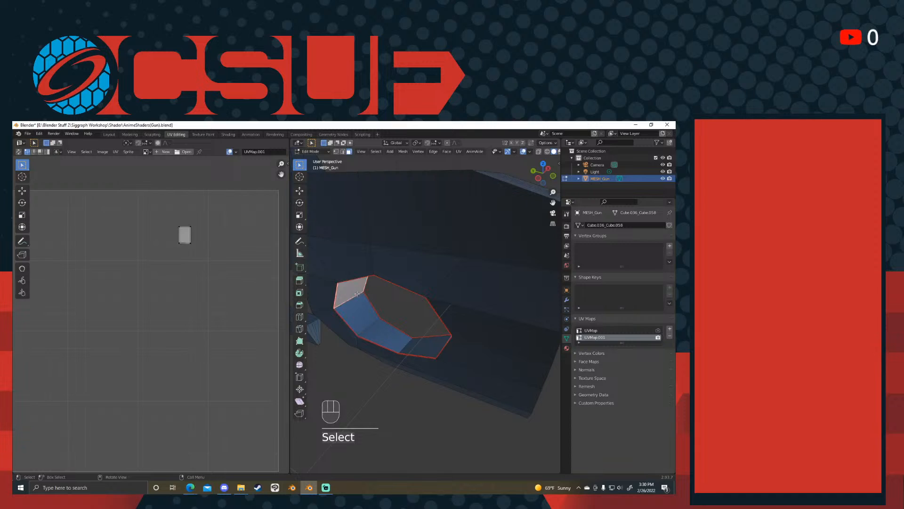
pyautogui.keyDown('alt'); pyautogui.click(358, 294); pyautogui.keyUp('alt')
# - Box-select the gun's side faces in the right orthographic view to check their projected UVs
pyautogui.moveTo(361, 296); pyautogui.dragTo(460, 309, button='middle')
pyautogui.scroll(-7, 398, 292)
pyautogui.scroll(-5, 398, 293)
pyautogui.click(460, 309)
pyautogui.moveTo(409, 321); pyautogui.dragTo(456, 321, button='middle')
pyautogui.press('KP_1')
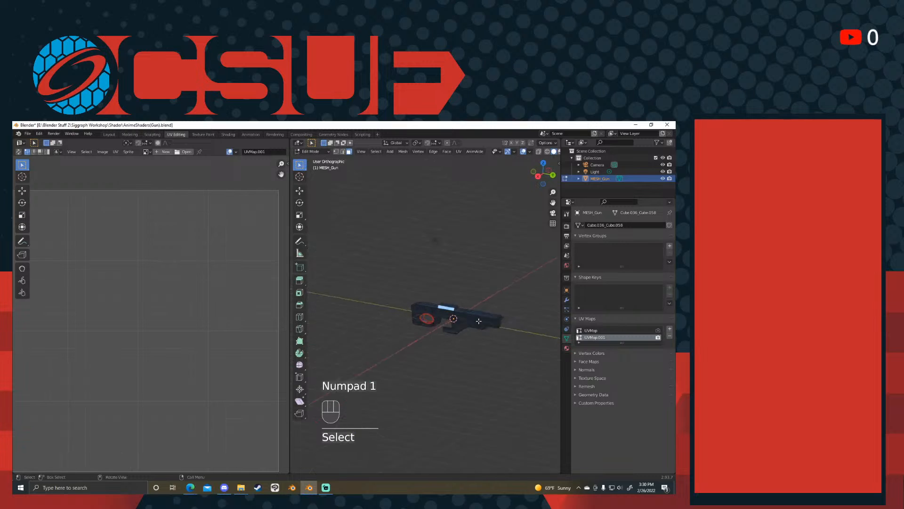
pyautogui.press('KP_3')
pyautogui.moveTo(538, 273); pyautogui.dragTo(411, 330)
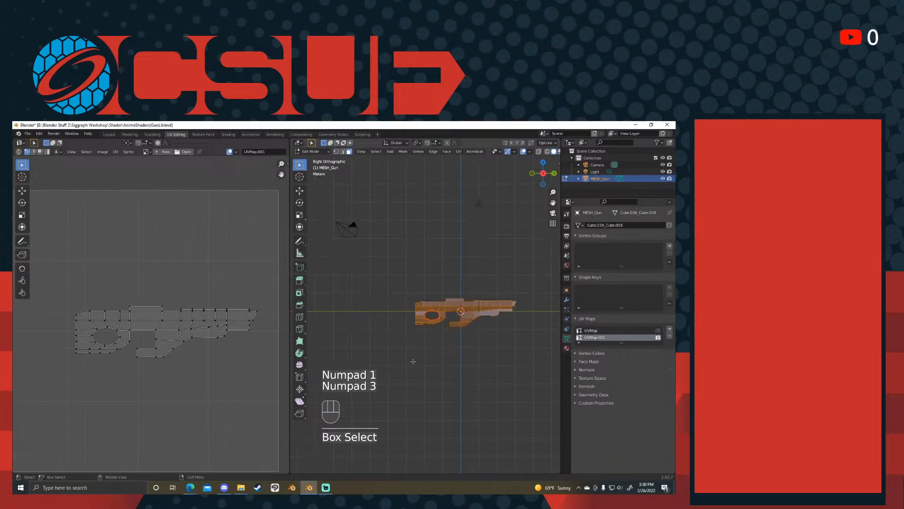
# - Select all of the gun's faces and unwrap them with Smart UV Project at the 66° angle limit
pyautogui.scroll(2, 517, 288)
pyautogui.moveTo(517, 288); pyautogui.dragTo(461, 275, button='middle')
pyautogui.press('a')
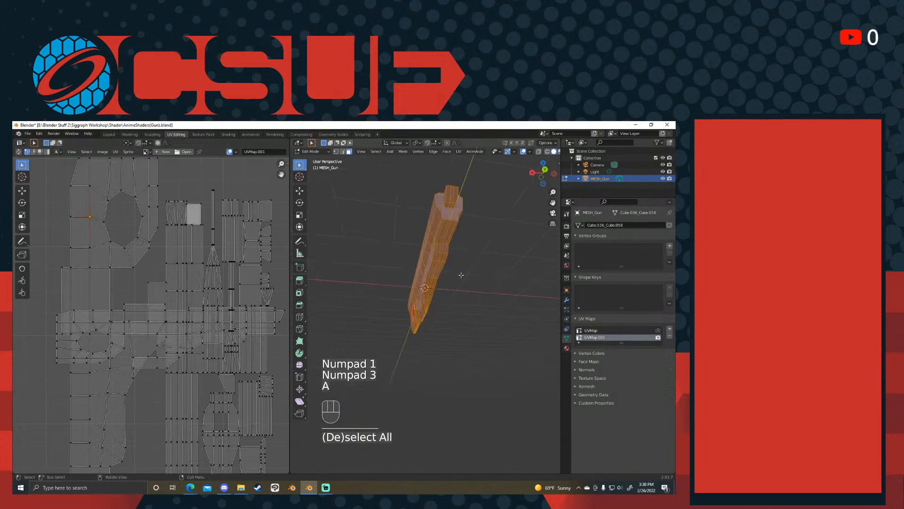
pyautogui.press('u')
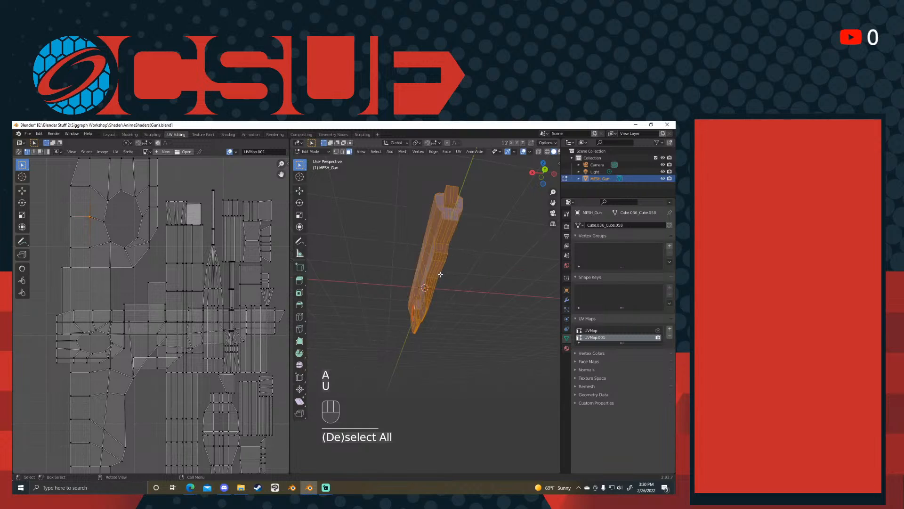
pyautogui.press('u')
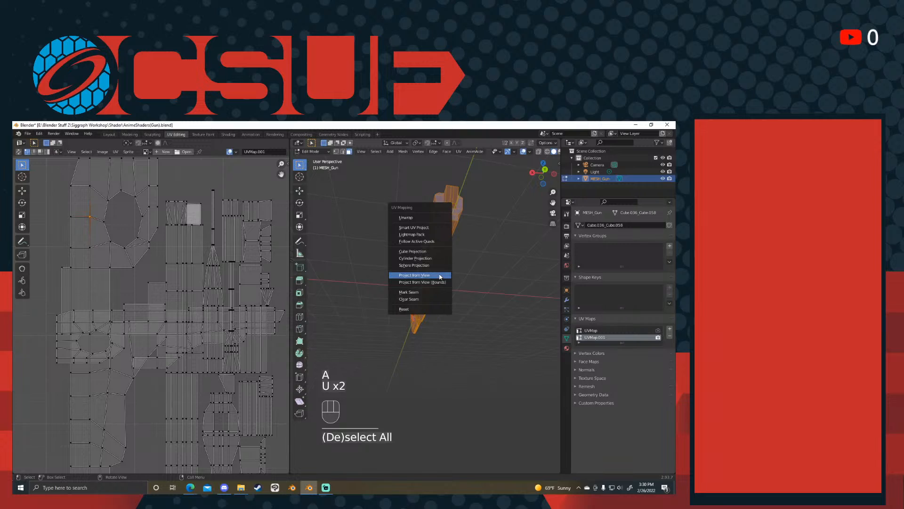
pyautogui.click(433, 228)
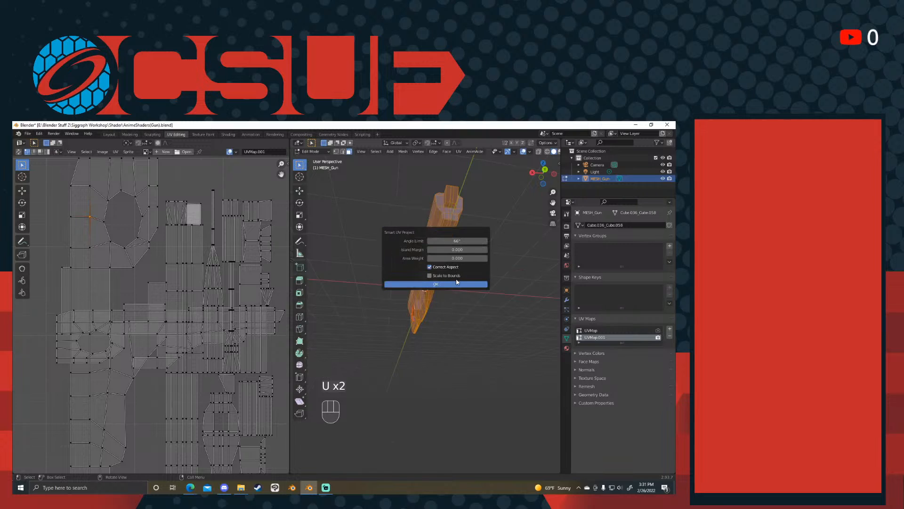
pyautogui.click(436, 283)
# - Check the side faces with box selections in the right orthographic view, and reselect the whole mesh to show all UV islands
pyautogui.press('KP_3')
pyautogui.click(498, 281)
pyautogui.moveTo(552, 274); pyautogui.dragTo(396, 353)
pyautogui.moveTo(534, 420); pyautogui.dragTo(389, 366, button='middle')
pyautogui.moveTo(452, 279); pyautogui.dragTo(335, 363)
pyautogui.click(478, 323)
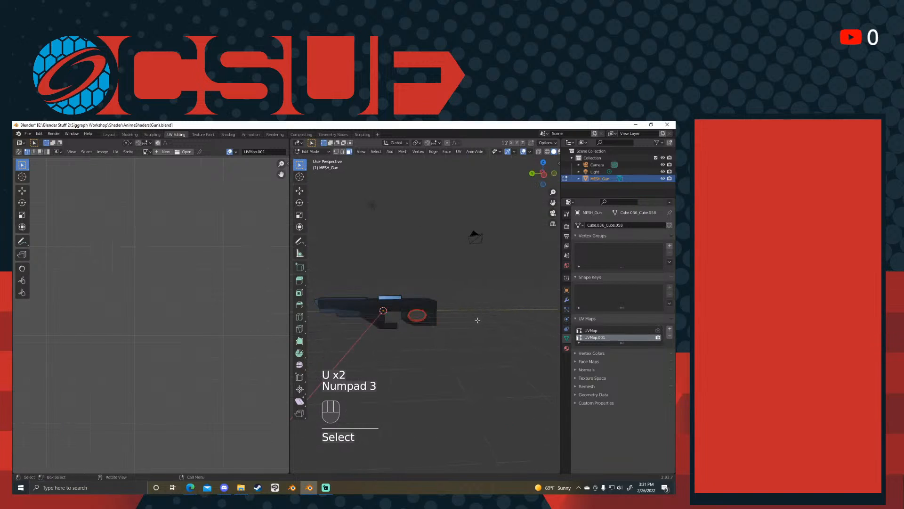
pyautogui.press('a')
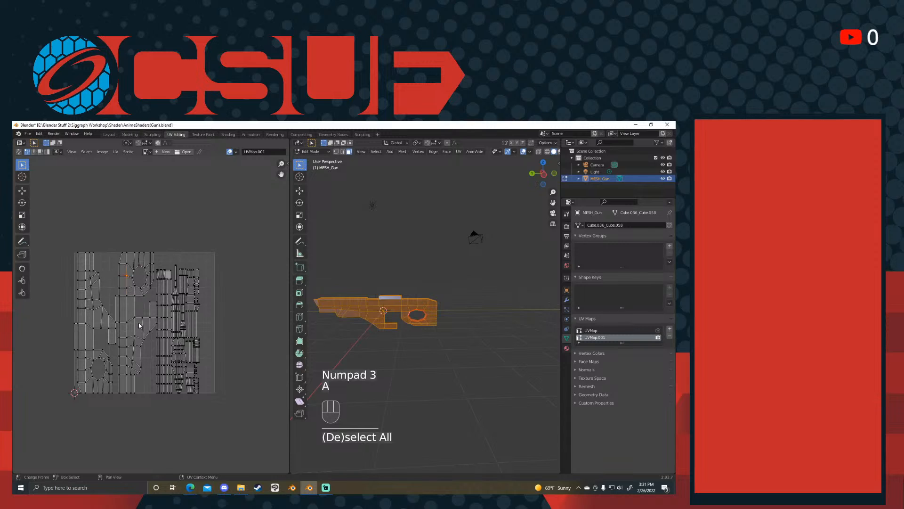
# - Examine the new side islands of the gun closely in the UV editor
pyautogui.scroll(4, 146, 315)
pyautogui.keyDown('shift'); pyautogui.moveTo(113, 288); pyautogui.dragTo(181, 293, button='middle'); pyautogui.keyUp('shift')
pyautogui.scroll(-1, 170, 299)
pyautogui.scroll(2, 150, 304)
pyautogui.click(142, 290)
pyautogui.scroll(-2, 137, 284)
pyautogui.scroll(2, 129, 261)
pyautogui.click(125, 240)
# - Inspect the bulging outer edge of the first side island by box-selecting its corner UV vertices
pyautogui.keyDown('shift'); pyautogui.moveTo(113, 190); pyautogui.dragTo(162, 247, button='middle'); pyautogui.keyUp('shift')
pyautogui.moveTo(162, 247); pyautogui.dragTo(143, 291)
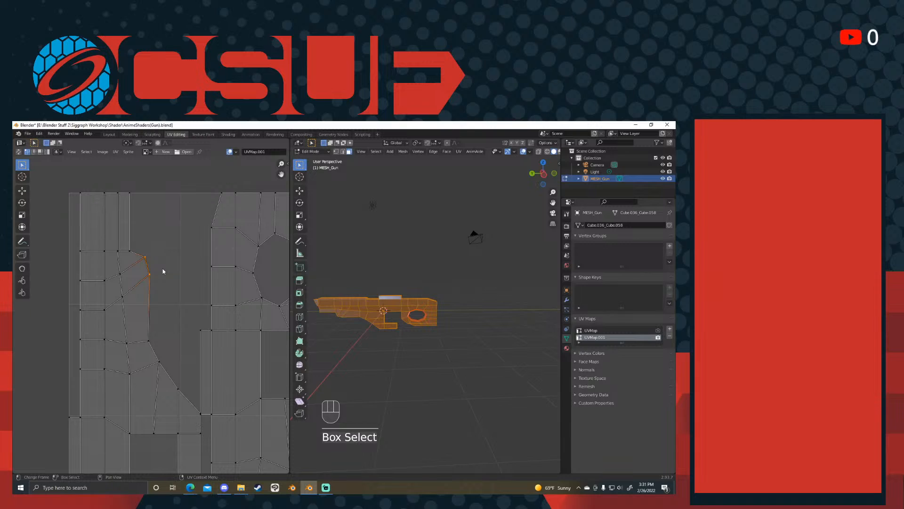
pyautogui.click(164, 272)
pyautogui.moveTo(167, 234); pyautogui.dragTo(141, 301)
pyautogui.click(168, 281)
pyautogui.moveTo(169, 242); pyautogui.dragTo(141, 307)
pyautogui.click(160, 289)
pyautogui.moveTo(165, 228); pyautogui.dragTo(140, 304)
pyautogui.click(169, 276)
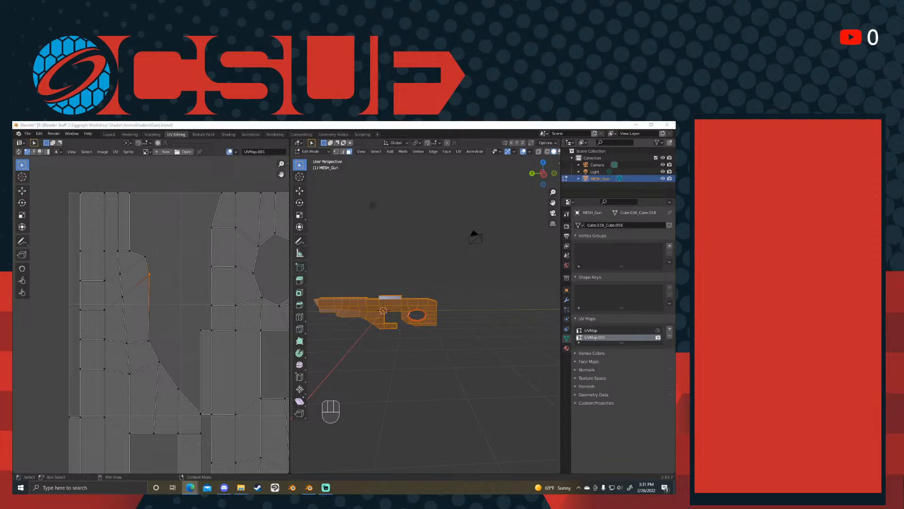
# - Switch to the web browser and search Bing Images for "genshin impact textures"
pyautogui.moveTo(676, 245); pyautogui.dragTo(556, 124)
pyautogui.click(131, 177)
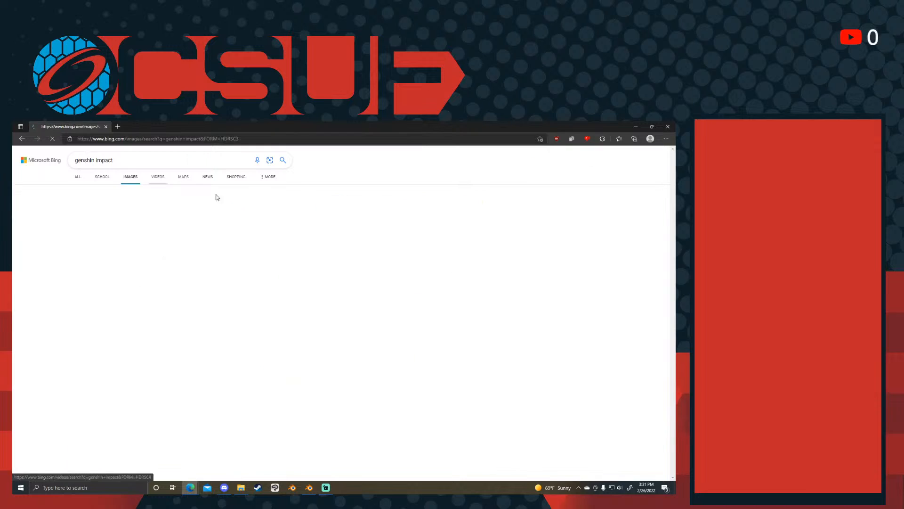
pyautogui.click(162, 165)
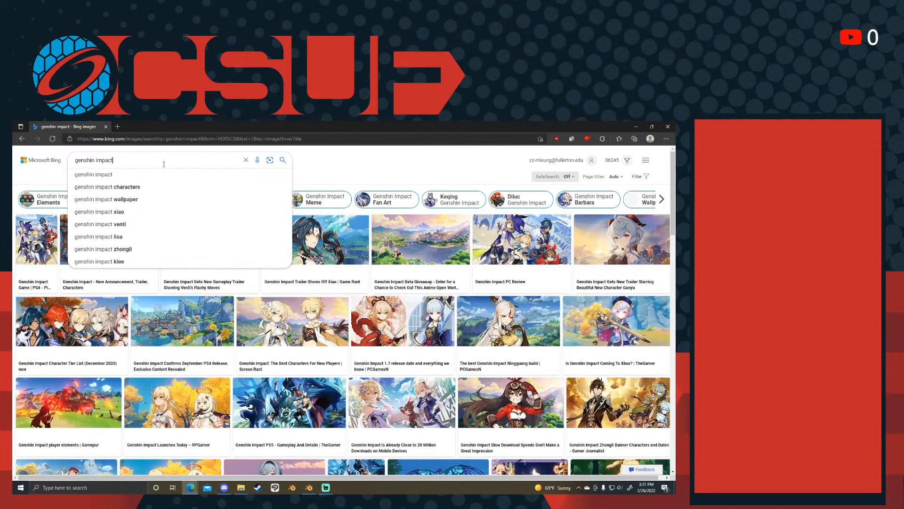
pyautogui.press('Return')
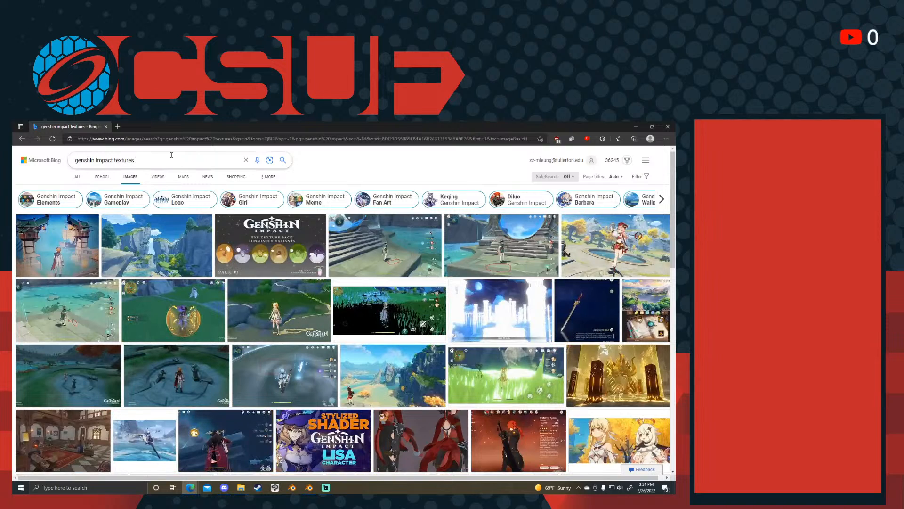
# - Change the image search to "genshin impact uv maps"
pyautogui.click(171, 157)
pyautogui.press('BackSpace')
pyautogui.press('BackSpace')
pyautogui.press('BackSpace')
pyautogui.press('BackSpace')
pyautogui.press('BackSpace')
pyautogui.press('BackSpace')
pyautogui.press('BackSpace')
pyautogui.press('BackSpace')
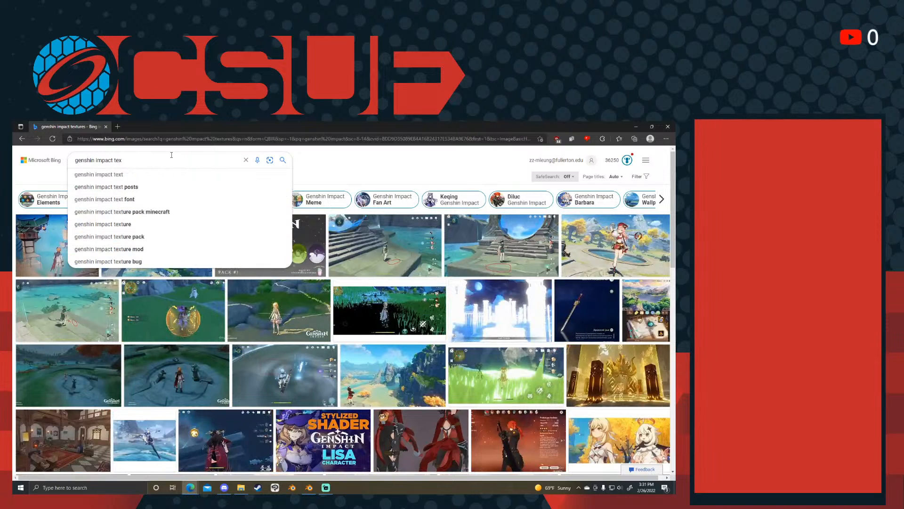
pyautogui.write('uv maps')
pyautogui.press('Return')
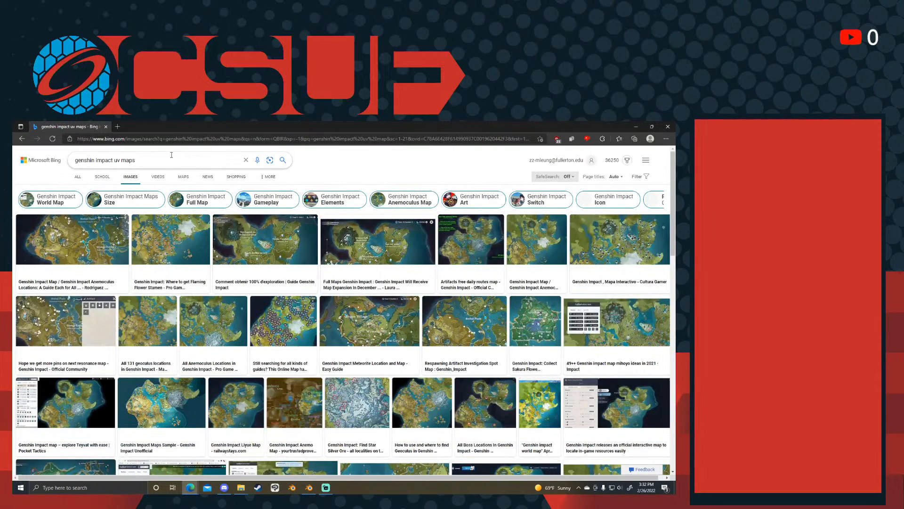
# - Search for "genshin impact character model uv" and show the general web results
pyautogui.click(198, 160)
pyautogui.press('BackSpace')
pyautogui.press('BackSpace')
pyautogui.press('BackSpace')
pyautogui.press('BackSpace')
pyautogui.press('BackSpace')
pyautogui.press('BackSpace')
pyautogui.write('chara')
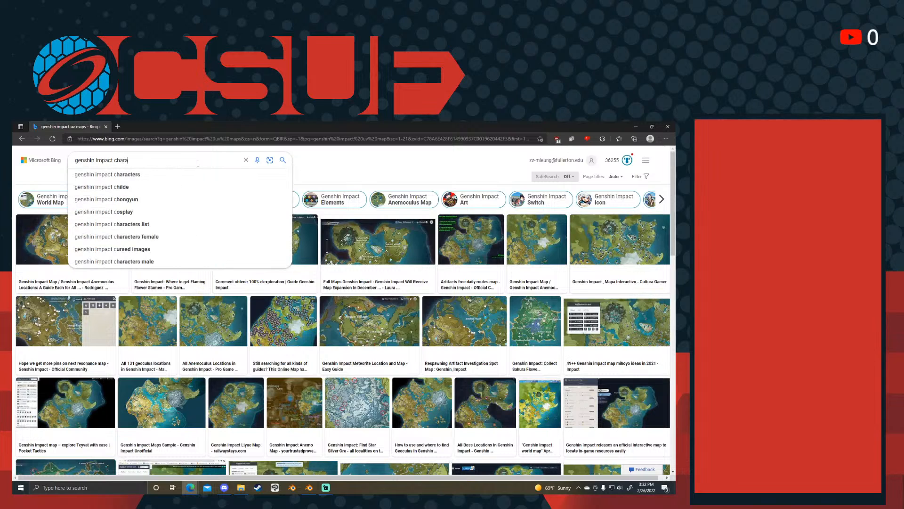
pyautogui.write('cter uv')
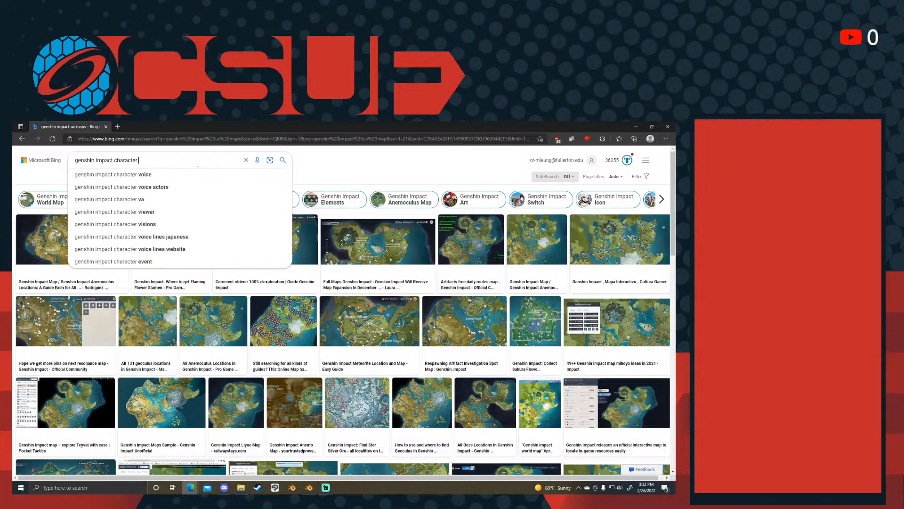
pyautogui.write('uv')
pyautogui.press('Return')
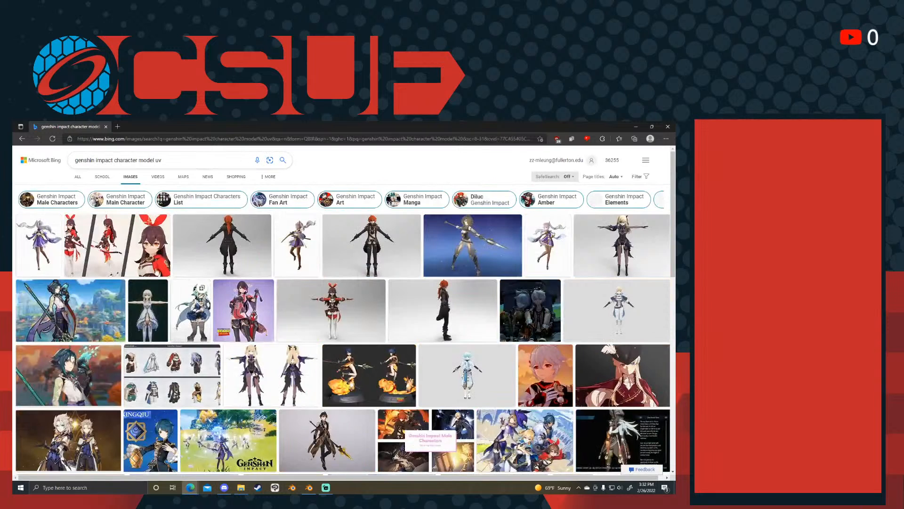
pyautogui.click(78, 177)
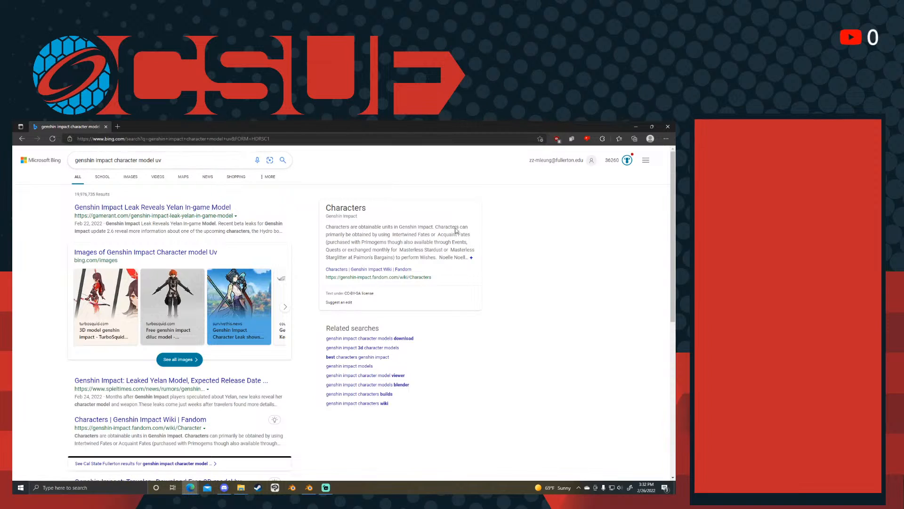
# - Search for "texture maps" and show the image results
pyautogui.click(175, 161)
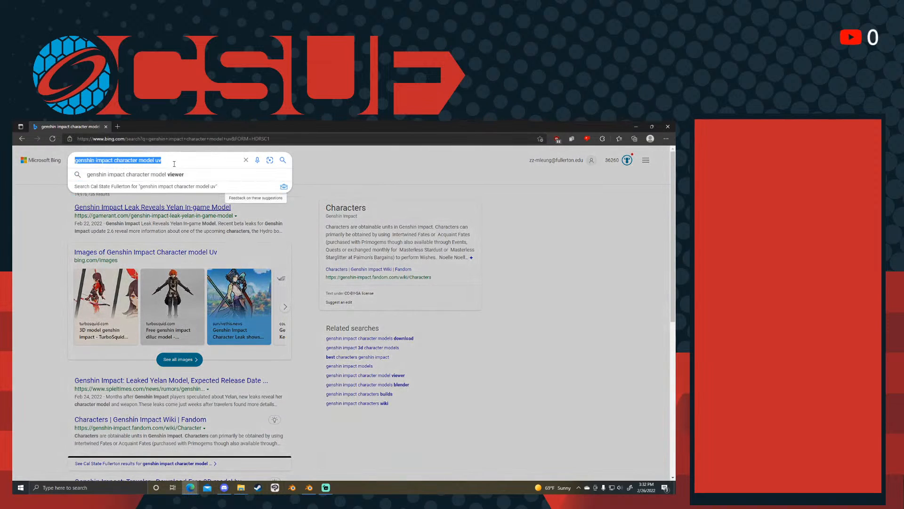
pyautogui.write('character')
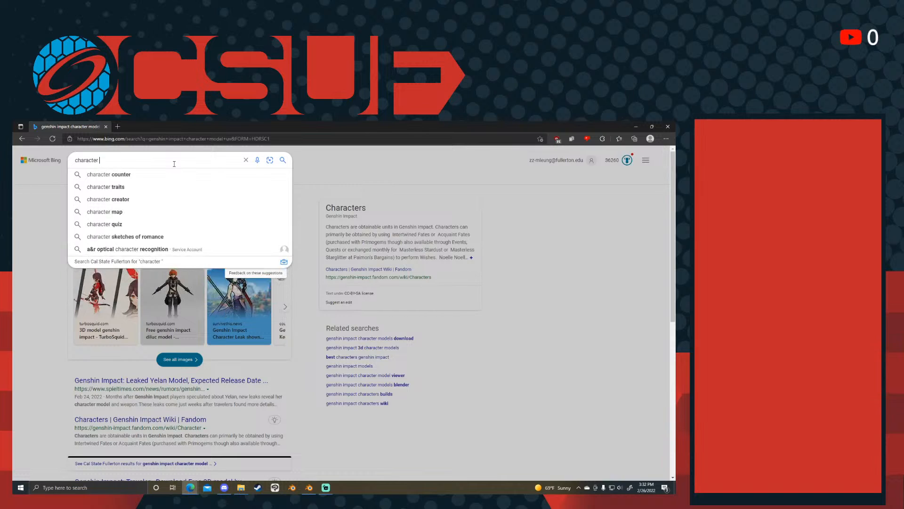
pyautogui.hotkey('ctrl', 'a')
pyautogui.write('texture')
pyautogui.press('Return')
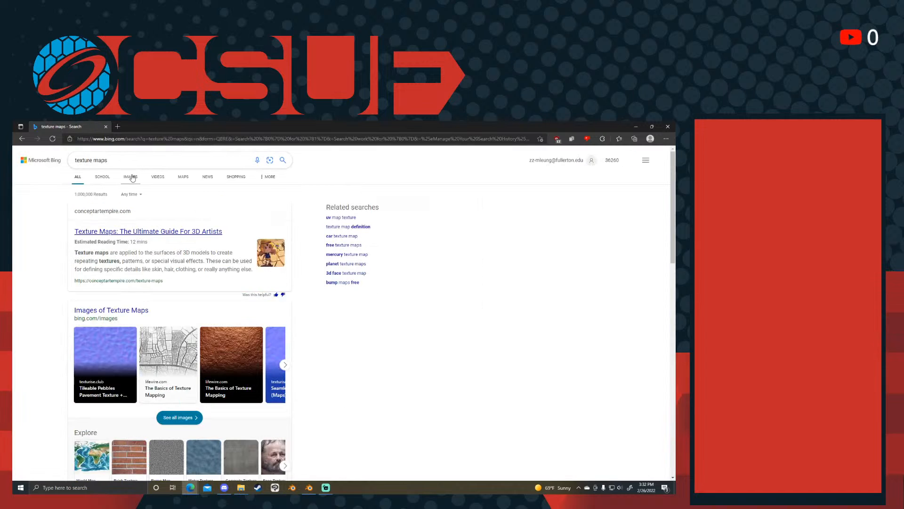
pyautogui.click(130, 177)
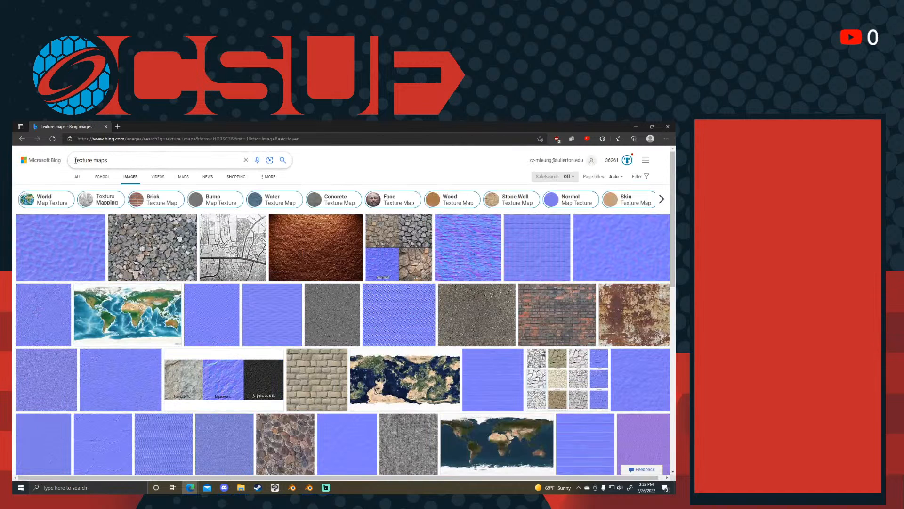
# - Search images for "character texture maps" and open the bearded warrior's texture sheet shown beside the finished model
pyautogui.click(75, 161)
pyautogui.write('character')
pyautogui.press('Return')
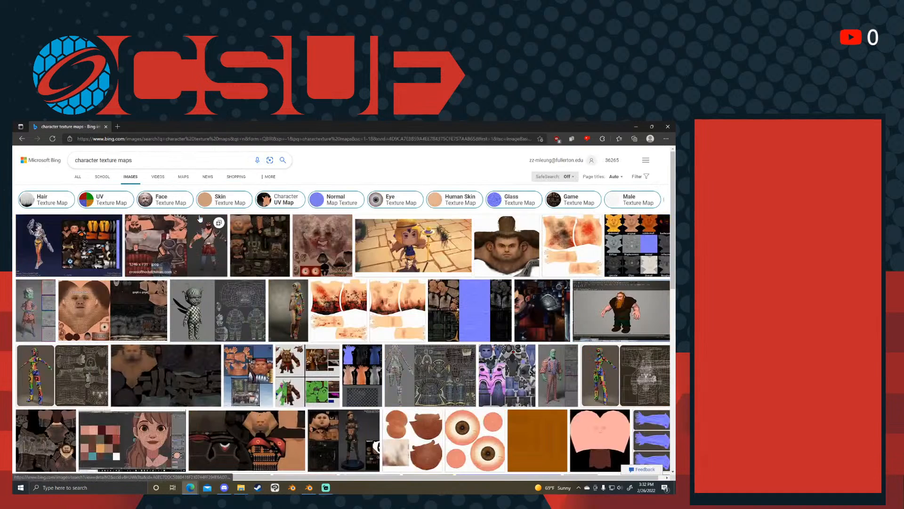
pyautogui.click(193, 252)
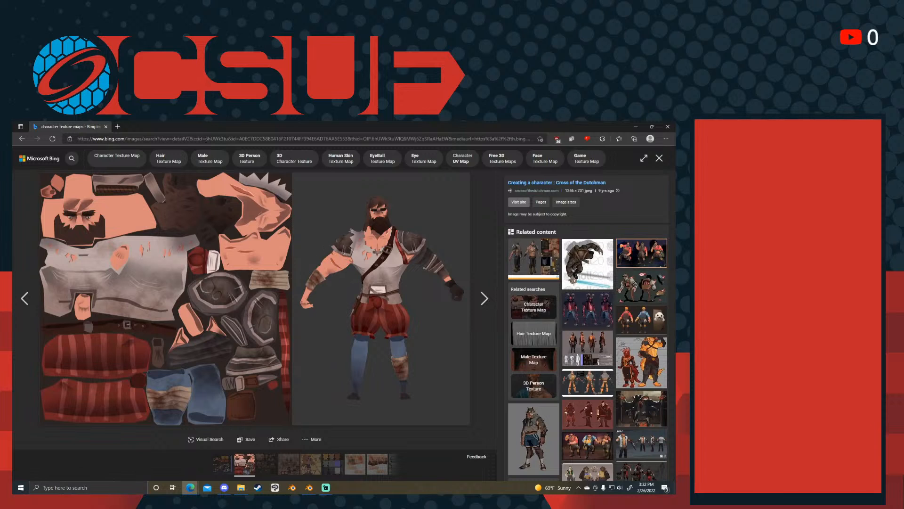
# - Switch back to Blender and inspect the first side island's bulging edge by box-selecting its UV vertices
pyautogui.moveTo(153, 126); pyautogui.dragTo(675, 222)
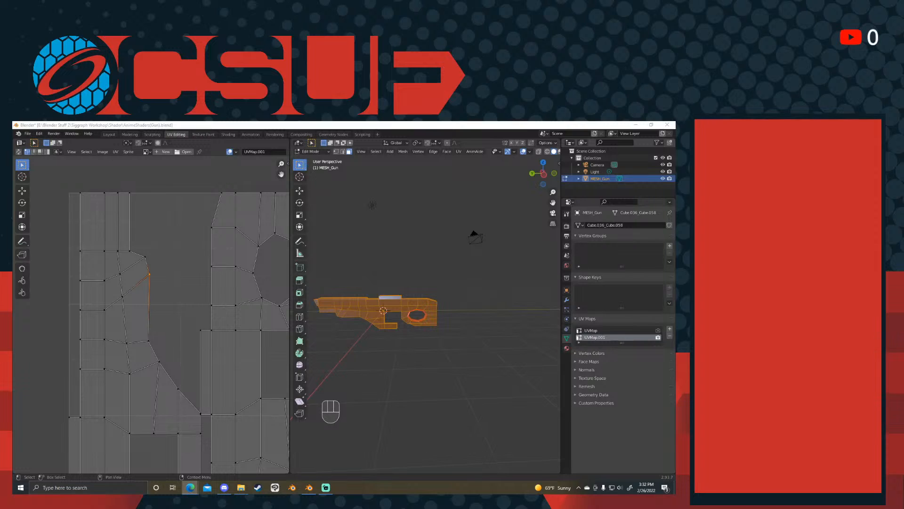
pyautogui.click(177, 286)
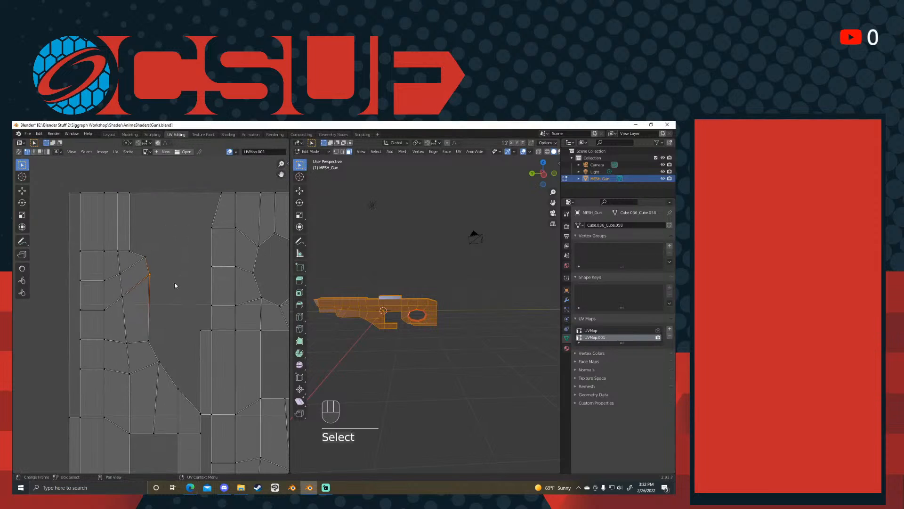
pyautogui.moveTo(163, 243); pyautogui.dragTo(141, 297)
pyautogui.moveTo(167, 246); pyautogui.dragTo(137, 296)
pyautogui.click(187, 273)
pyautogui.scroll(-5, 189, 277)
pyautogui.moveTo(190, 276)
pyautogui.keyDown('shift'); pyautogui.mouseDown(button='middle')
pyautogui.moveTo(153, 275)
pyautogui.moveTo(181, 276)
pyautogui.mouseUp(button='middle'); pyautogui.keyUp('shift')
pyautogui.scroll(3, 123, 282)
pyautogui.scroll(2, 116, 251)
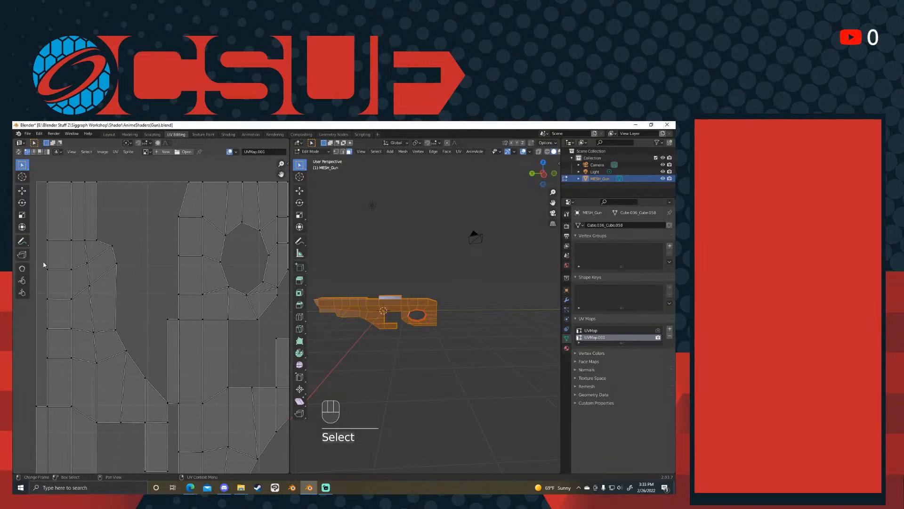
# - Straighten the slanted crosswise edge loop at the top of the first island's bulge by scaling it to 0 along Y
pyautogui.keyDown('alt'); pyautogui.click(79, 257); pyautogui.keyUp('alt')
pyautogui.press('s')
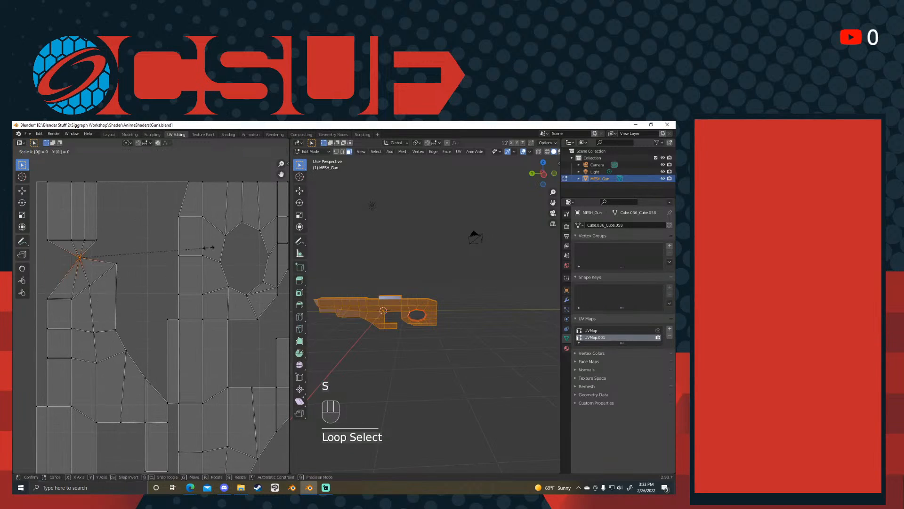
pyautogui.press('y')
pyautogui.press('Escape')
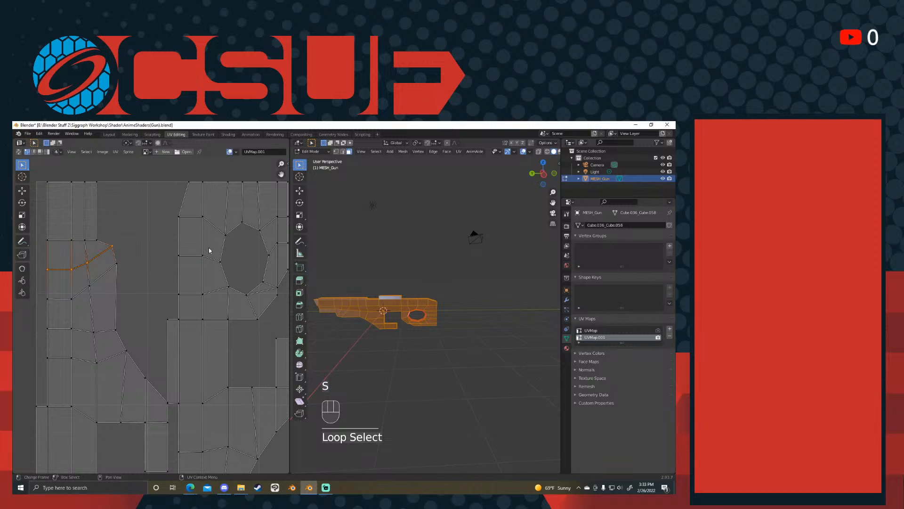
pyautogui.press('s')
pyautogui.press('y')
pyautogui.press('0')
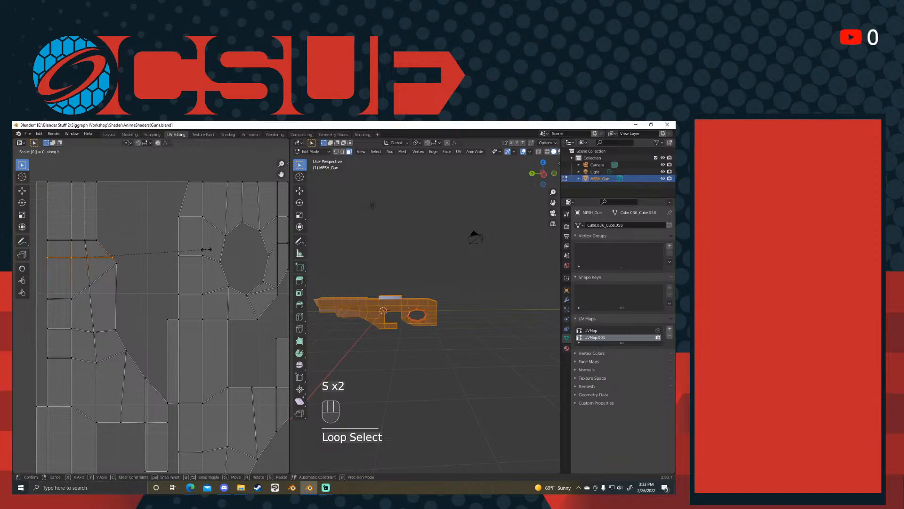
pyautogui.click(206, 252)
# - Flatten the next crosswise edge loop below by scaling it to 0 along Y, and move it slightly down
pyautogui.keyDown('alt'); pyautogui.click(83, 291); pyautogui.keyUp('alt')
pyautogui.press('s')
pyautogui.press('y')
pyautogui.press('0')
pyautogui.click(90, 294)
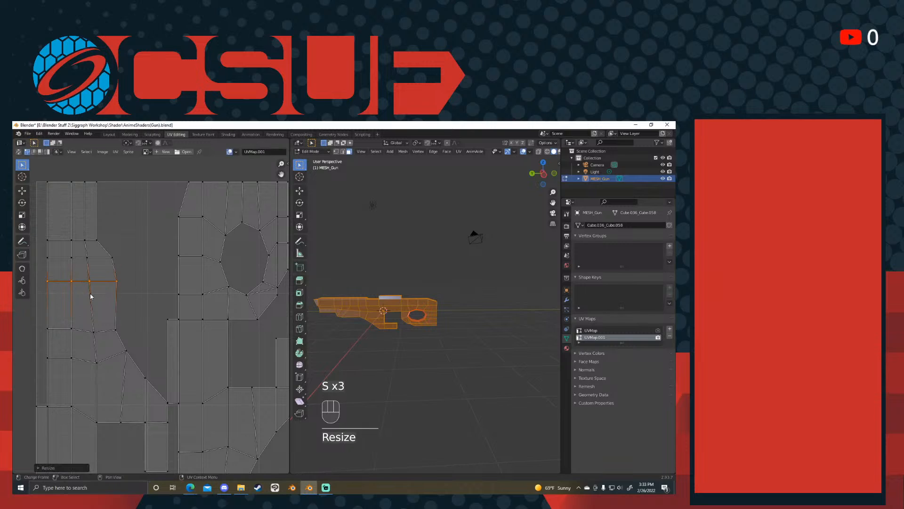
pyautogui.press('g')
pyautogui.click(111, 307)
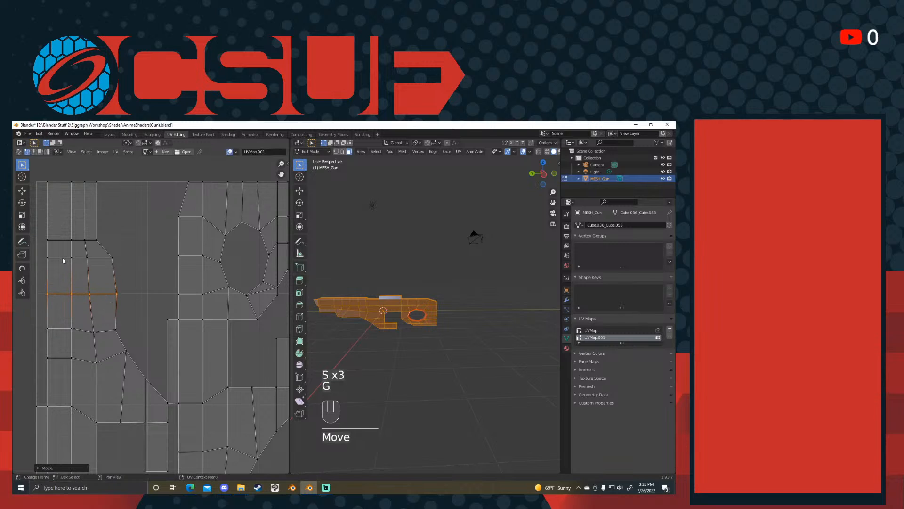
pyautogui.keyDown('alt'); pyautogui.click(86, 201); pyautogui.keyUp('alt')
pyautogui.press('s')
pyautogui.press('s')
pyautogui.press('x')
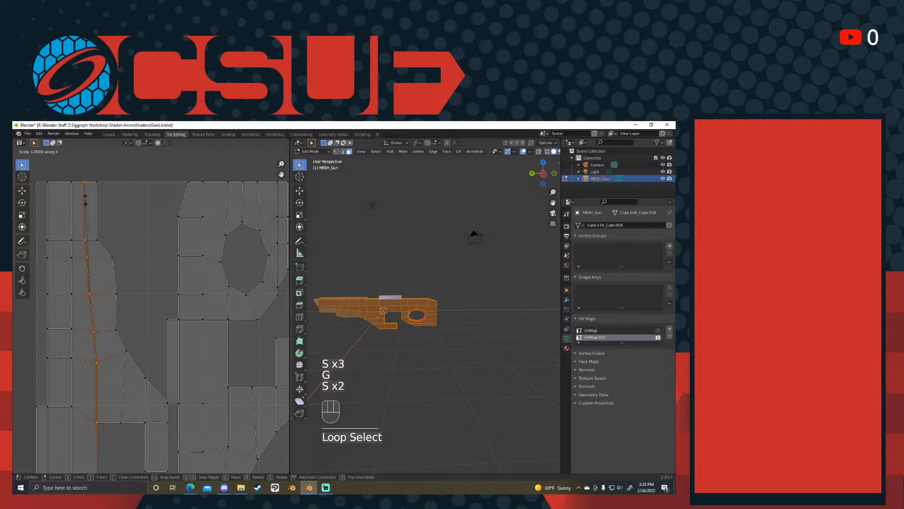
pyautogui.rightClick(85, 201)
# - Straighten the slanted lengthwise edge loop through the first side island by scaling it along X
pyautogui.keyDown('alt'); pyautogui.click(68, 219); pyautogui.keyUp('alt')
pyautogui.scroll(-4, 68, 221)
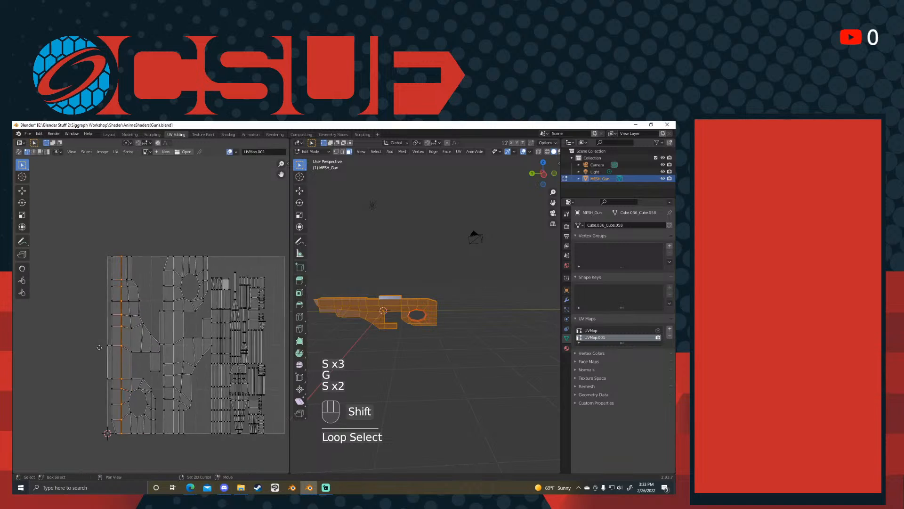
pyautogui.press('a')
pyautogui.press('a')
pyautogui.press('a')
pyautogui.press('a')
pyautogui.press('a')
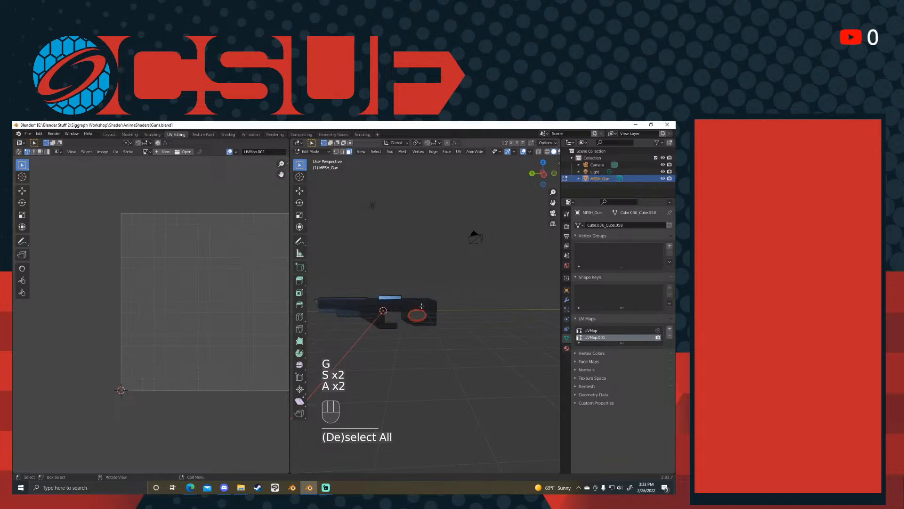
# - Scale the selected lengthwise edge loop to 0 along X once more so its vertices line up exactly
pyautogui.scroll(3, 198, 311)
pyautogui.press('s')
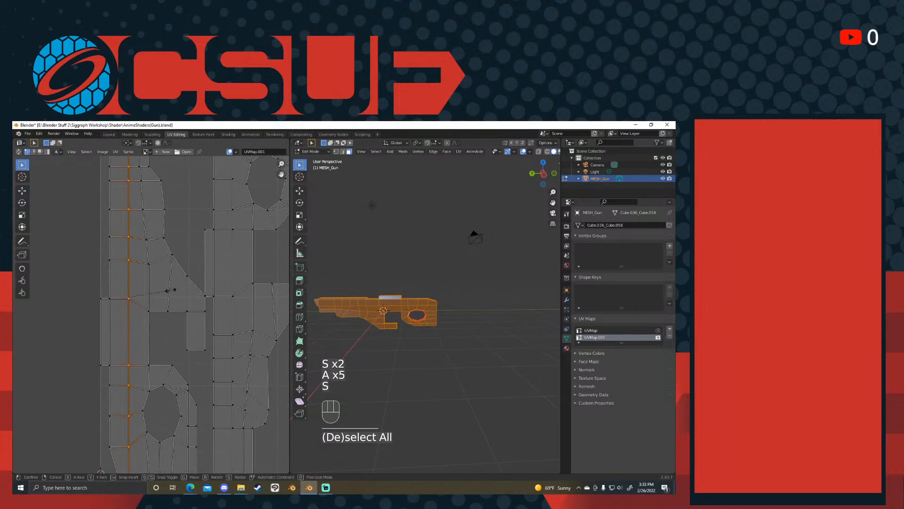
pyautogui.press('s')
pyautogui.press('x')
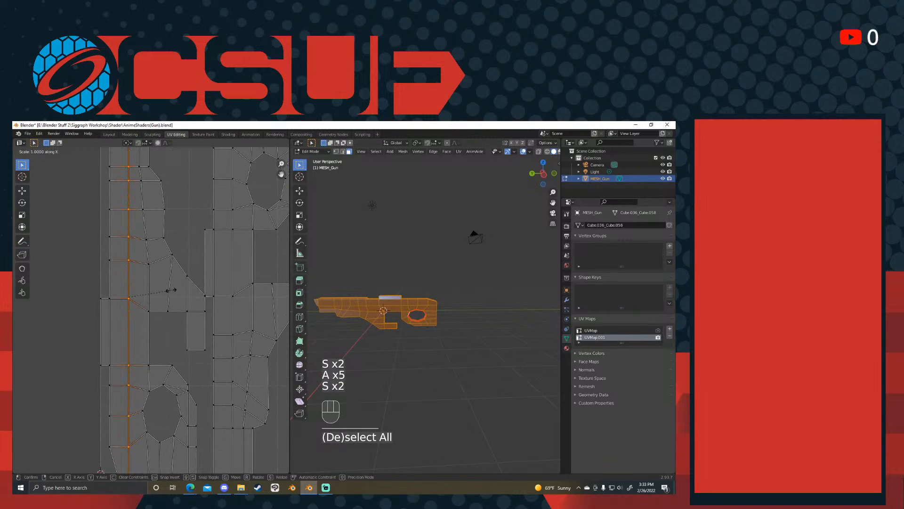
pyautogui.rightClick(171, 290)
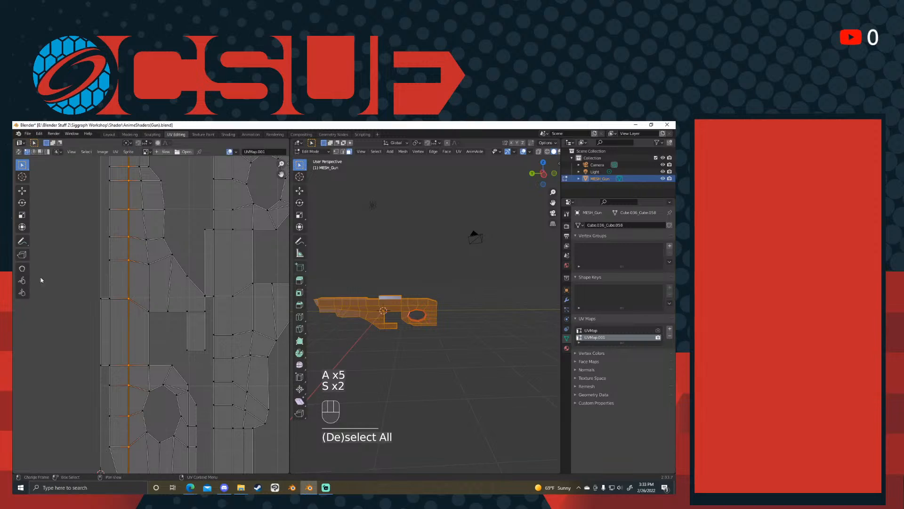
pyautogui.press('s')
pyautogui.click(131, 280)
pyautogui.scroll(-1, 132, 280)
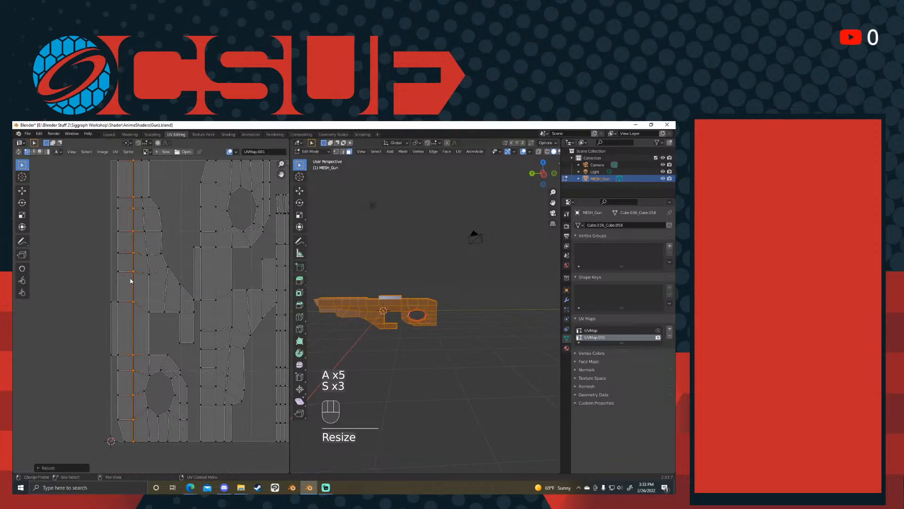
pyautogui.keyDown('shift'); pyautogui.moveTo(124, 233); pyautogui.dragTo(119, 246, button='middle'); pyautogui.keyUp('shift')
pyautogui.press('s')
pyautogui.press('x')
pyautogui.press('0')
pyautogui.click(140, 238)
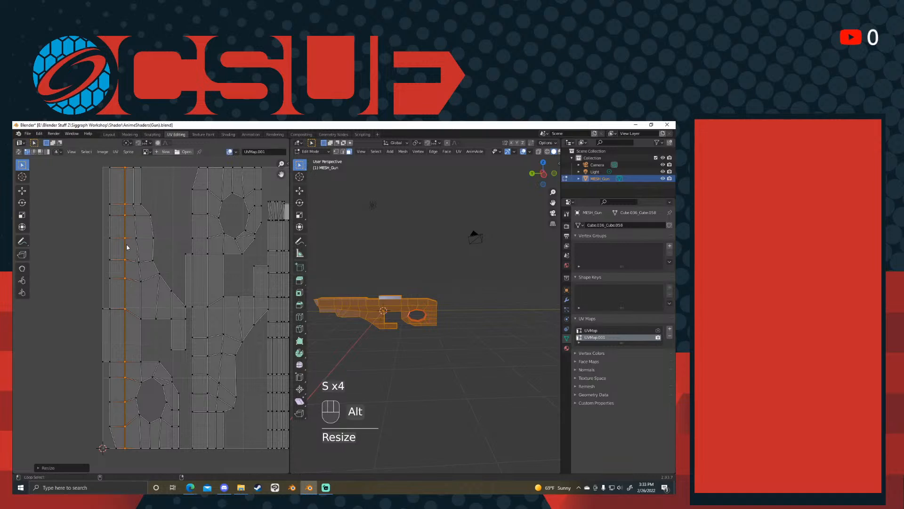
# - Straighten the lower part of the first island's outer edge, beside the oval hole, by scaling its vertices to 0 along X
pyautogui.keyDown('alt'); pyautogui.click(109, 273); pyautogui.keyUp('alt')
pyautogui.keyDown('alt'); pyautogui.keyDown('shift'); pyautogui.click(110, 379); pyautogui.keyUp('shift'); pyautogui.keyUp('alt')
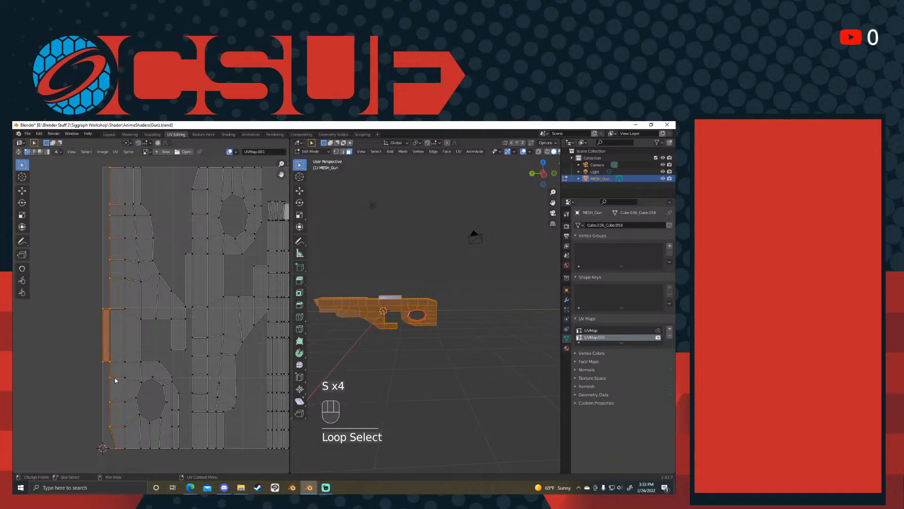
pyautogui.moveTo(118, 353); pyautogui.dragTo(109, 465)
pyautogui.press('s')
pyautogui.press('x')
pyautogui.press('0')
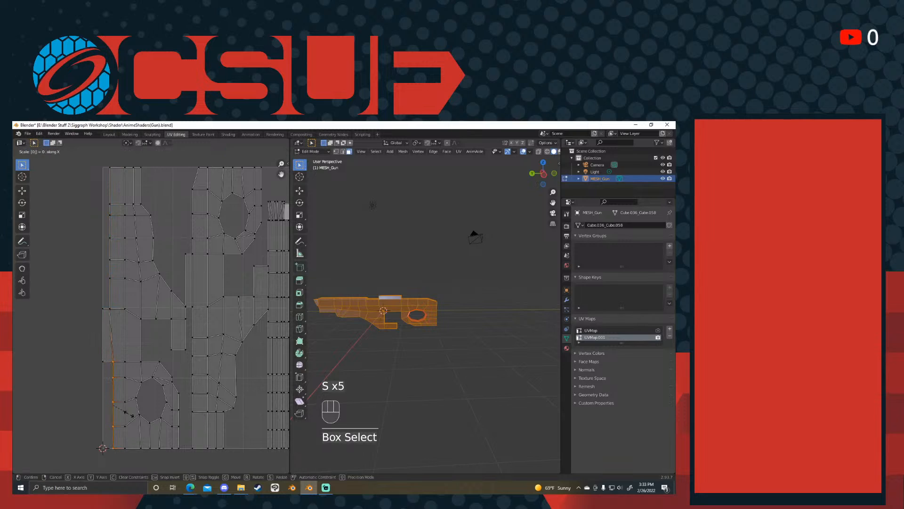
pyautogui.click(130, 415)
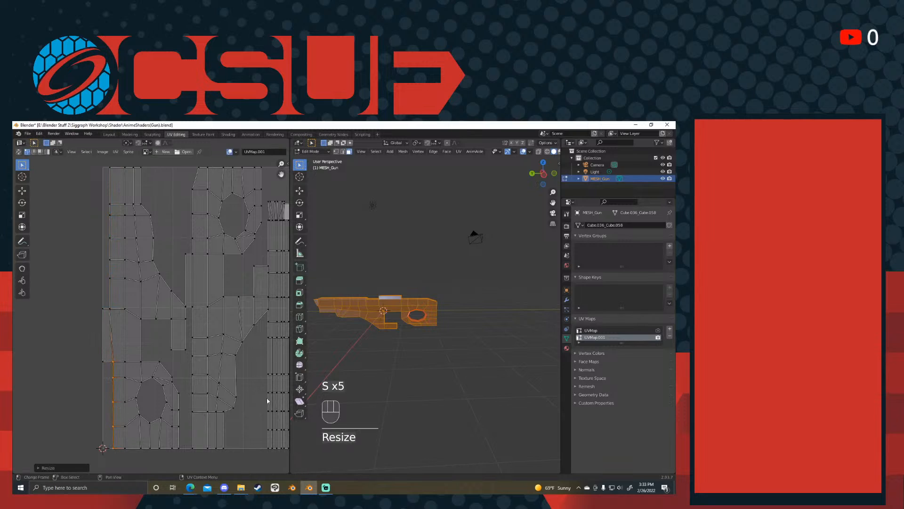
# - Compare the side islands of UVMap with those of UVMap.001, ending on UVMap.001
pyautogui.click(594, 330)
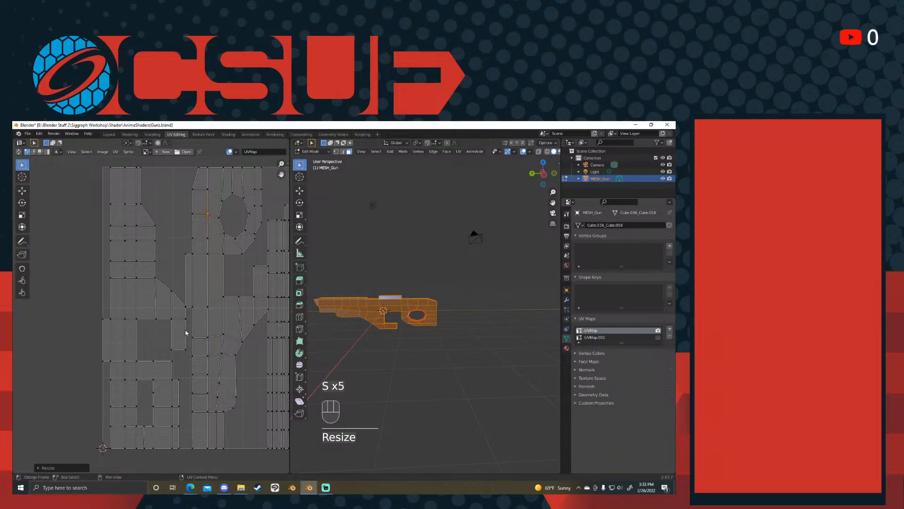
pyautogui.moveTo(143, 215); pyautogui.dragTo(131, 442)
pyautogui.keyDown('shift'); pyautogui.moveTo(202, 286); pyautogui.dragTo(119, 309, button='middle'); pyautogui.keyUp('shift')
pyautogui.click(613, 338)
pyautogui.click(611, 331)
pyautogui.click(608, 338)
pyautogui.click(608, 332)
pyautogui.click(604, 338)
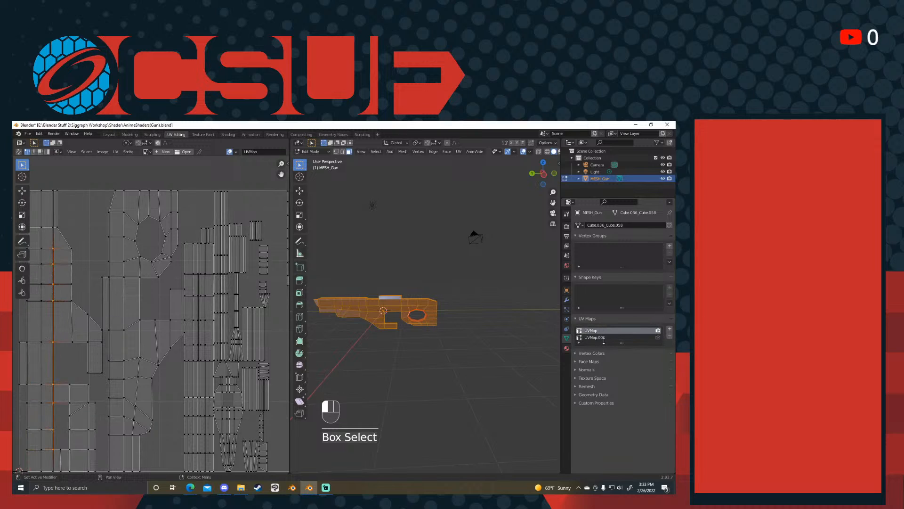
pyautogui.click(602, 338)
pyautogui.click(600, 331)
pyautogui.click(595, 338)
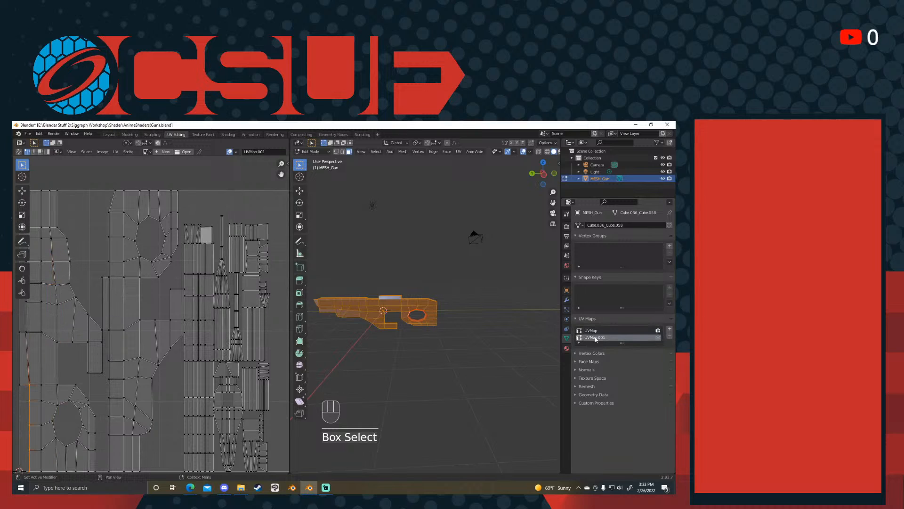
# - Examine the narrow and tapered strip islands of UVMap.001 for slanted edges
pyautogui.click(232, 249)
pyautogui.scroll(6, 238, 239)
pyautogui.keyDown('shift'); pyautogui.moveTo(239, 236); pyautogui.dragTo(111, 343, button='middle'); pyautogui.keyUp('shift')
pyautogui.scroll(-4, 134, 313)
pyautogui.keyDown('shift'); pyautogui.moveTo(189, 342); pyautogui.dragTo(152, 320, button='middle'); pyautogui.keyUp('shift')
pyautogui.scroll(4, 156, 319)
pyautogui.keyDown('shift'); pyautogui.moveTo(191, 281); pyautogui.dragTo(176, 254, button='middle'); pyautogui.keyUp('shift')
pyautogui.scroll(-2, 193, 290)
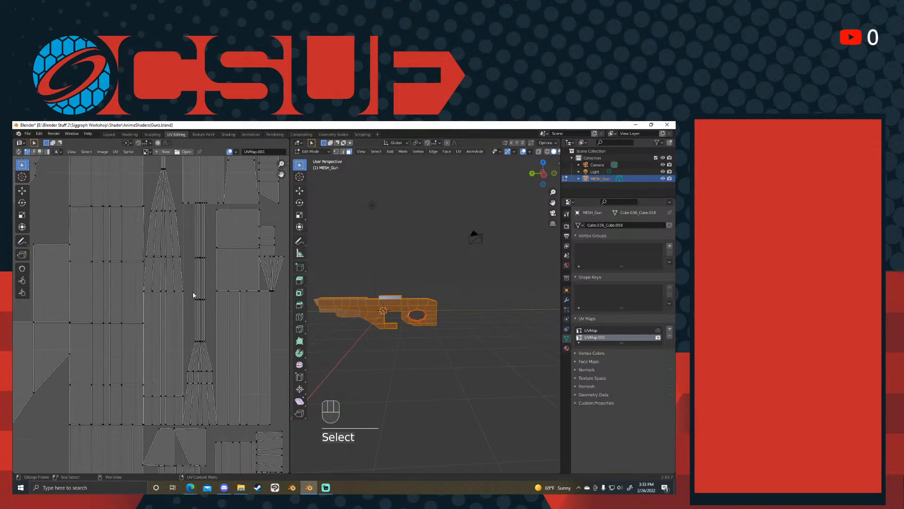
# - In face selection mode, select the whole long tapered island and make one of its rectangular quads the active face
pyautogui.press('3')
pyautogui.click(179, 312)
pyautogui.hotkey('alt', 'a')
pyautogui.scroll(-1, 166, 272)
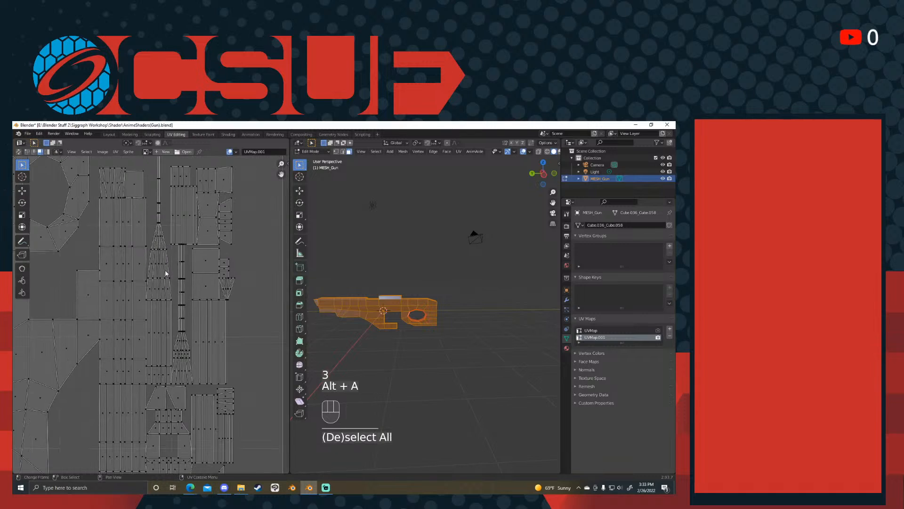
pyautogui.press('l')
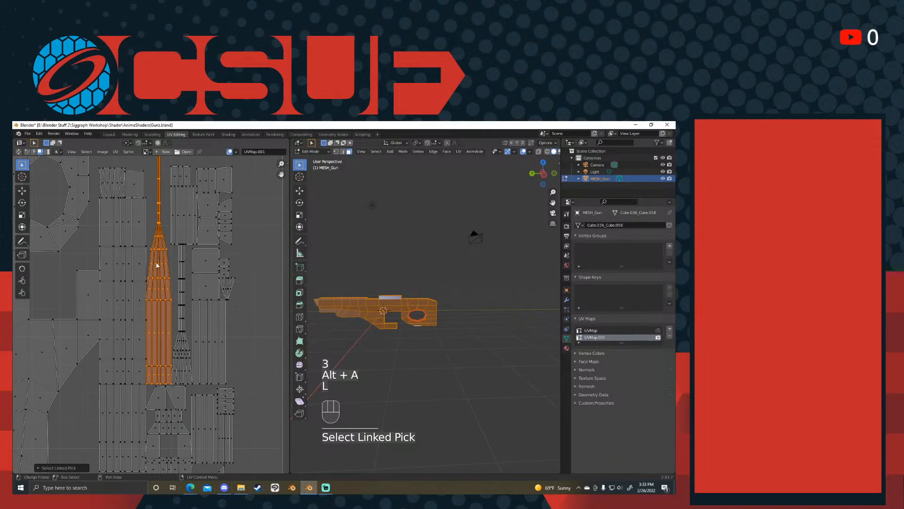
pyautogui.scroll(-3, 160, 225)
pyautogui.scroll(6, 160, 246)
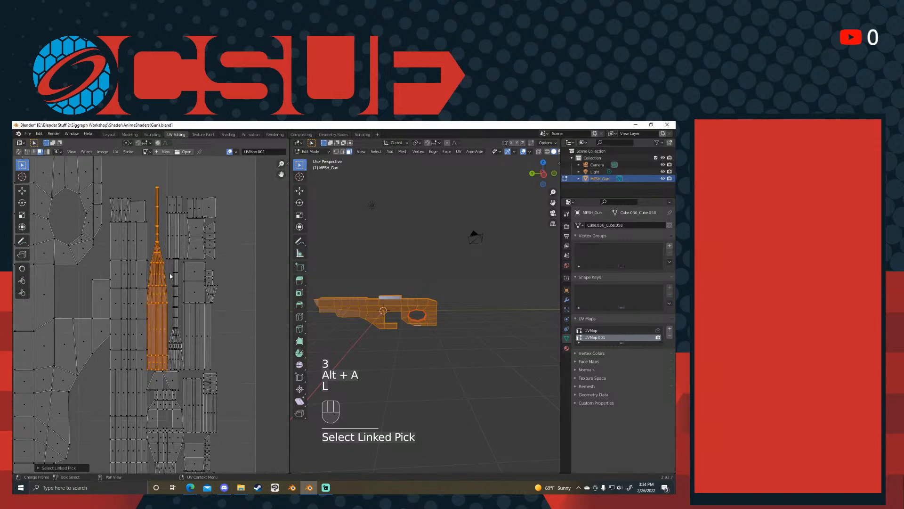
pyautogui.keyDown('shift'); pyautogui.click(177, 345); pyautogui.keyUp('shift')
pyautogui.keyDown('shift'); pyautogui.click(177, 345); pyautogui.keyUp('shift')
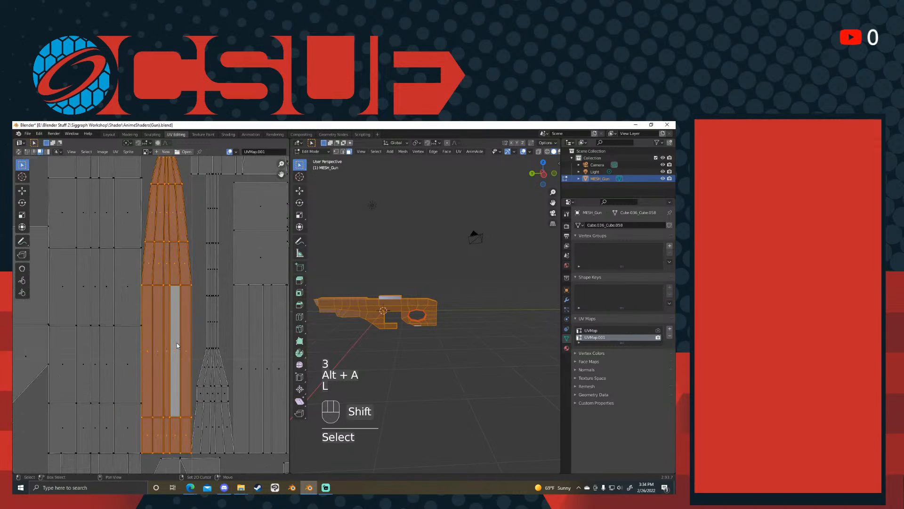
pyautogui.scroll(-3, 189, 353)
pyautogui.scroll(2, 165, 337)
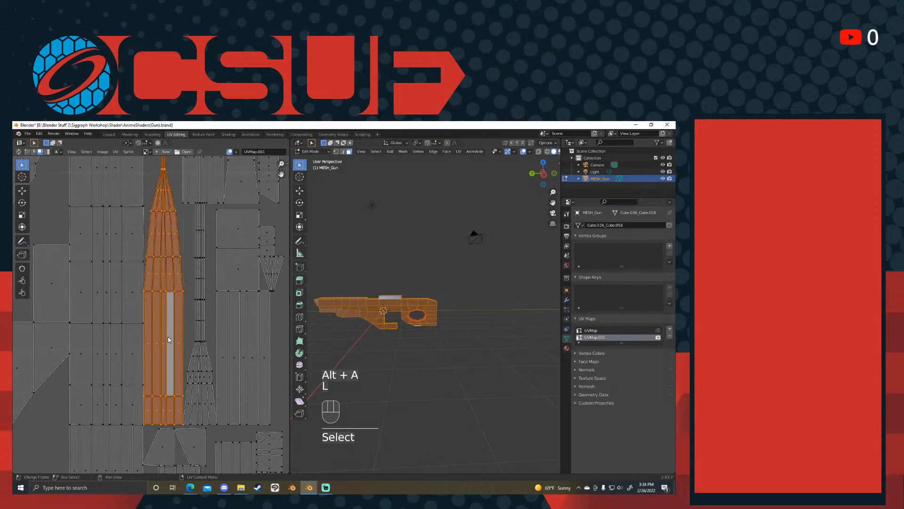
# - Try to straighten the tapered island with Follow Active Quads, and undo the result
pyautogui.rightClick(172, 343)
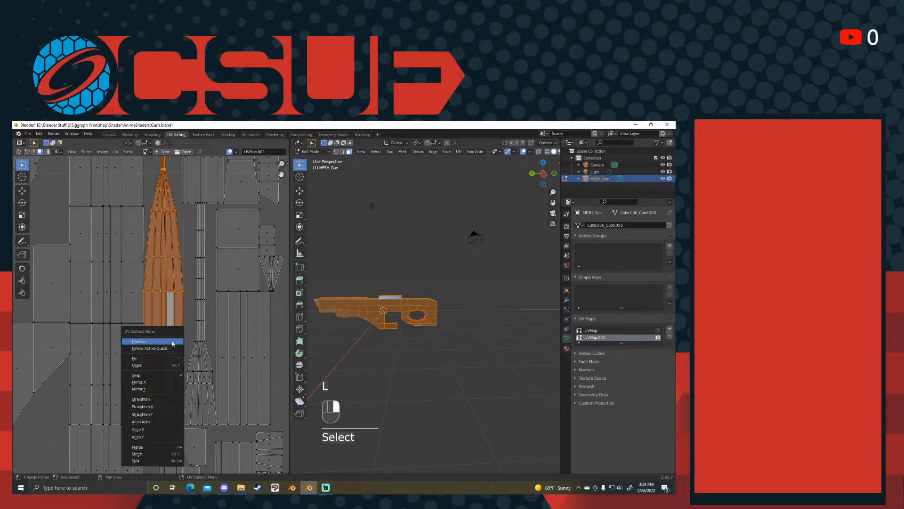
pyautogui.click(173, 341)
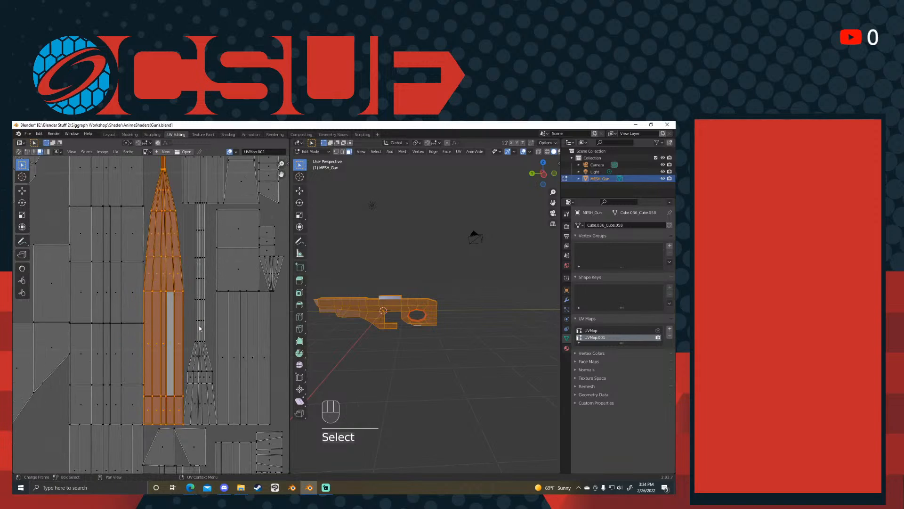
pyautogui.rightClick(173, 338)
pyautogui.click(173, 341)
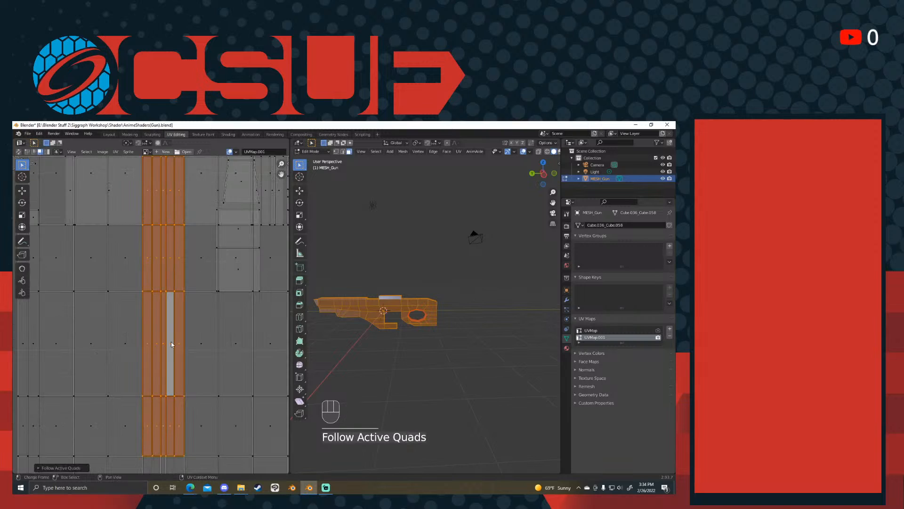
pyautogui.hotkey('alt', 'a')
pyautogui.hotkey('ctrl', 'z')
pyautogui.hotkey('ctrl', 'z')
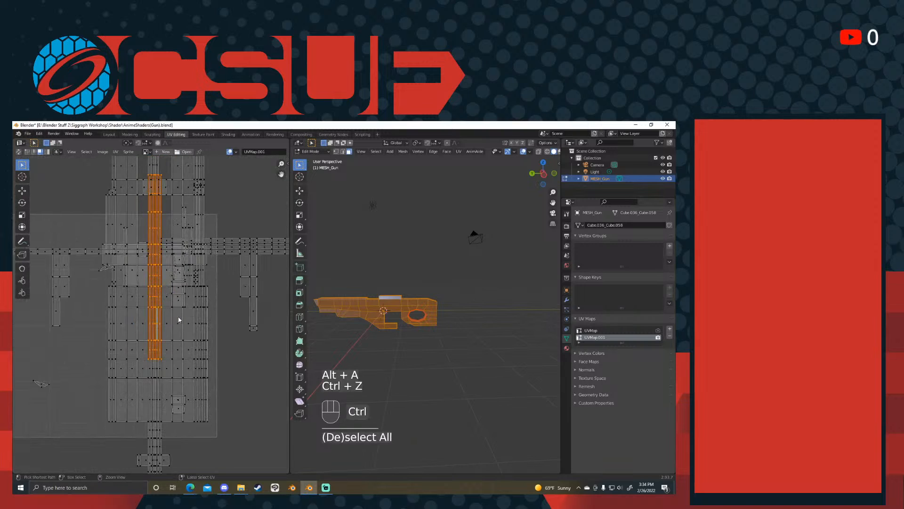
# - Turn on UV sync selection, select only the long tapered island, and straighten it with Follow Active Quads
pyautogui.click(18, 151)
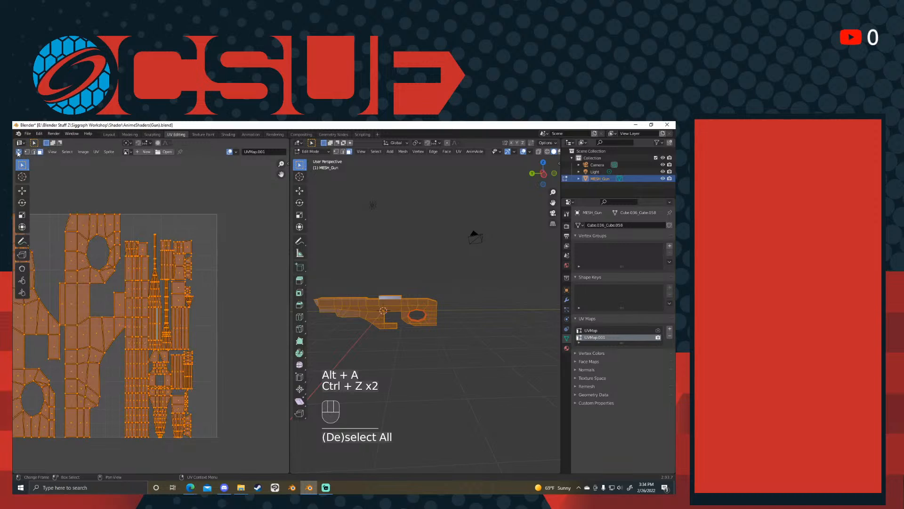
pyautogui.hotkey('alt', 'a')
pyautogui.press('l')
pyautogui.scroll(5, 158, 310)
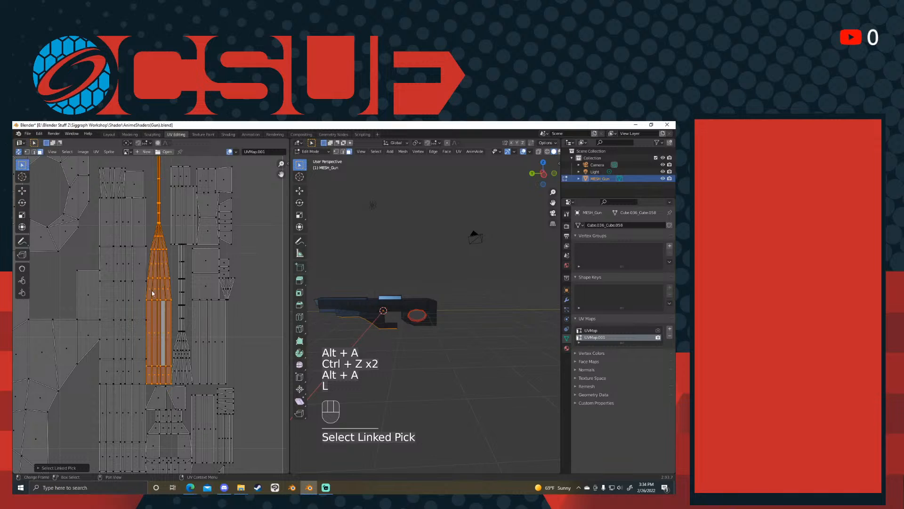
pyautogui.rightClick(162, 319)
pyautogui.click(163, 321)
pyautogui.keyDown('shift'); pyautogui.moveTo(163, 321); pyautogui.dragTo(144, 366, button='middle'); pyautogui.keyUp('shift')
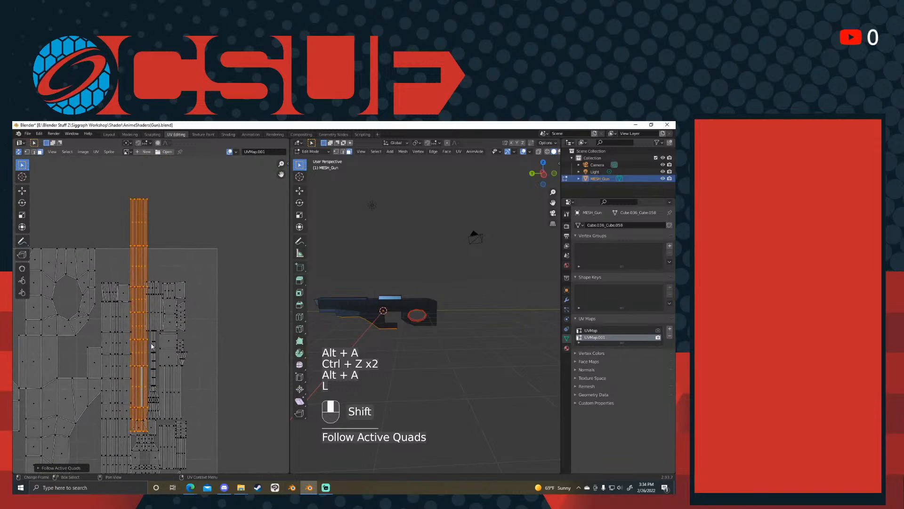
# - Move the straightened strip into the empty space beside the other islands, along the far edge of the UV square
pyautogui.press('g')
pyautogui.click(198, 384)
pyautogui.keyDown('shift'); pyautogui.moveTo(211, 386); pyautogui.dragTo(235, 420, button='middle'); pyautogui.keyUp('shift')
pyautogui.scroll(1, 226, 340)
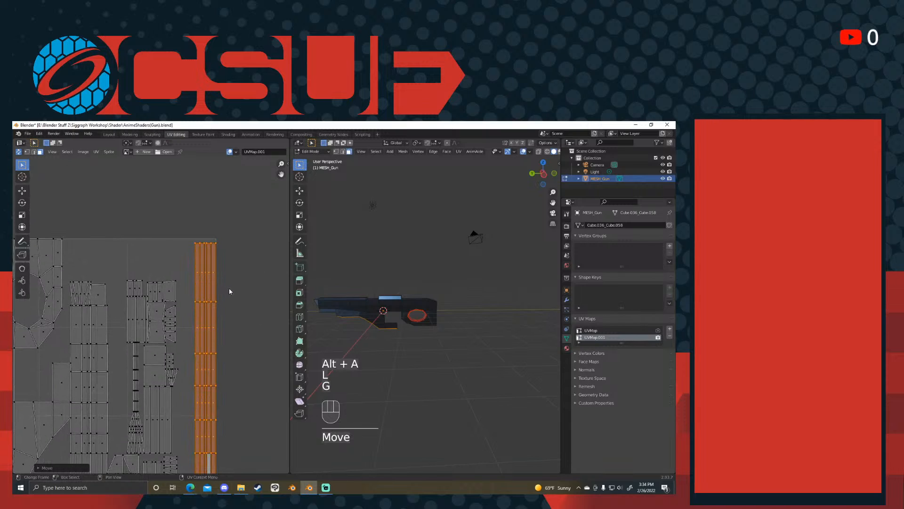
pyautogui.press('g')
pyautogui.rightClick(138, 292)
pyautogui.scroll(-4, 228, 305)
pyautogui.press('g')
pyautogui.rightClick(186, 309)
# - Resize the straightened strip and reposition it within the UV square
pyautogui.press('s')
pyautogui.click(212, 319)
pyautogui.press('g')
pyautogui.click(186, 306)
pyautogui.scroll(1, 185, 306)
pyautogui.scroll(2, 185, 306)
pyautogui.press('s')
pyautogui.rightClick(173, 306)
# - Make UVMap the active UV map and inspect its already straightened strip islands
pyautogui.click(615, 331)
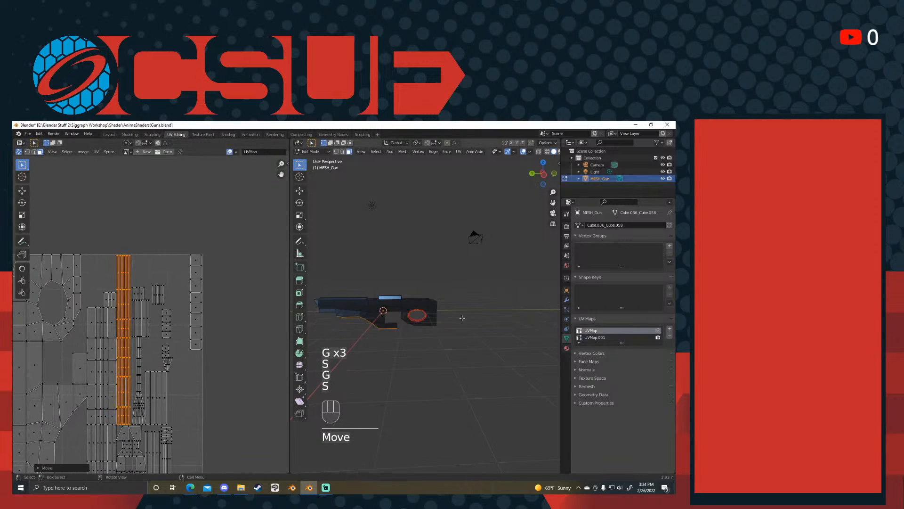
pyautogui.moveTo(178, 325); pyautogui.dragTo(263, 300, button='middle')
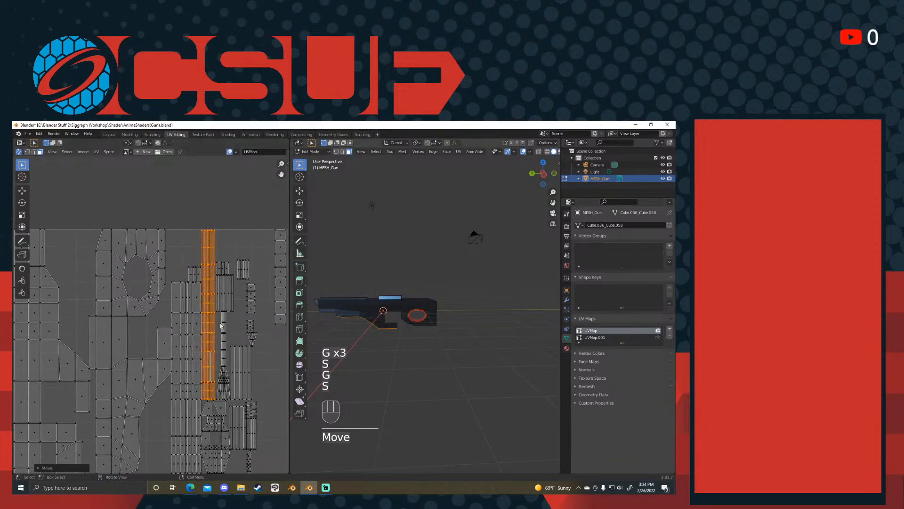
pyautogui.keyDown('shift'); pyautogui.moveTo(246, 295); pyautogui.dragTo(228, 284, button='middle'); pyautogui.keyUp('shift')
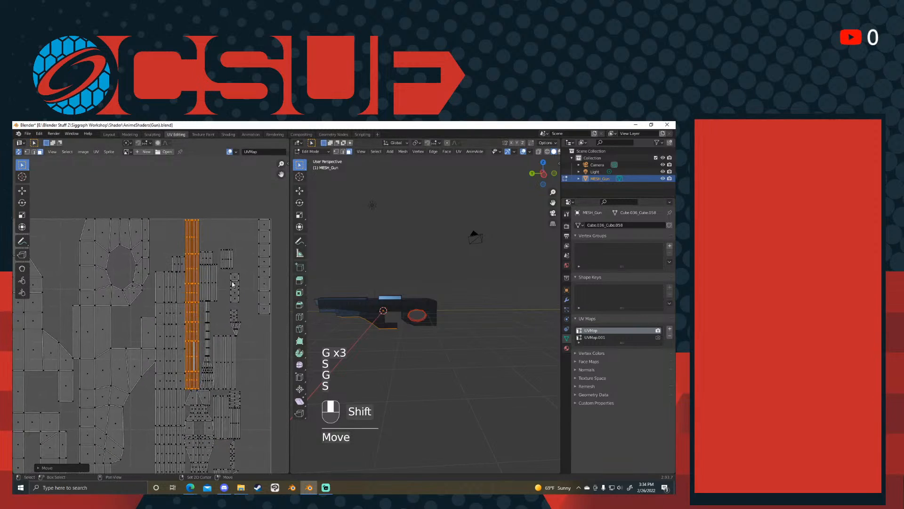
pyautogui.scroll(-2, 224, 273)
pyautogui.click(148, 264)
pyautogui.scroll(2, 116, 274)
pyautogui.keyDown('shift'); pyautogui.moveTo(105, 265); pyautogui.dragTo(190, 266, button='middle'); pyautogui.keyUp('shift')
# - Switch to vertex selection and pick vertices on the upper slanted corner of the second side island
pyautogui.press('1')
pyautogui.click(163, 239)
pyautogui.keyDown('alt'); pyautogui.click(163, 252); pyautogui.keyUp('alt')
pyautogui.click(162, 251)
pyautogui.click(170, 215)
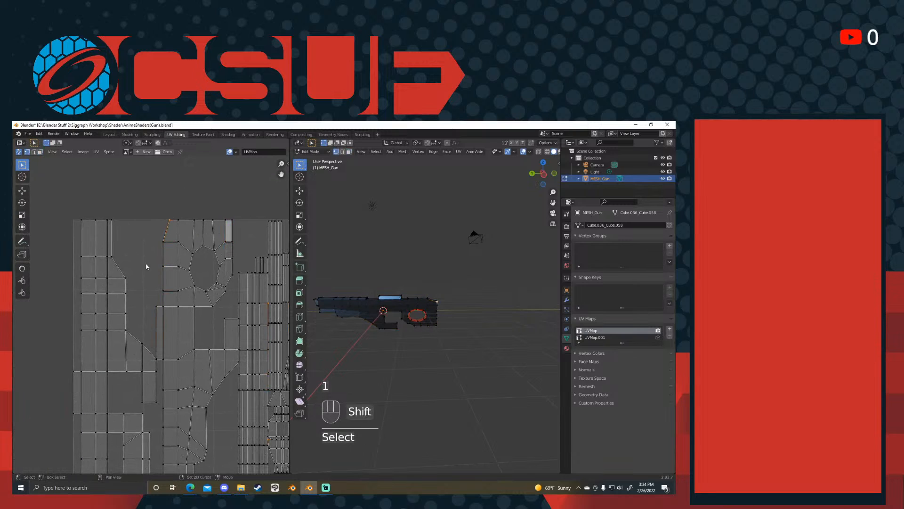
pyautogui.keyDown('shift'); pyautogui.moveTo(148, 266); pyautogui.dragTo(165, 216, button='middle'); pyautogui.keyUp('shift')
pyautogui.scroll(4, 472, 318)
# - Switch the gun to Texture Paint mode briefly, and put it in Object Mode
pyautogui.keyDown('shift'); pyautogui.moveTo(472, 319); pyautogui.dragTo(542, 333, button='middle'); pyautogui.keyUp('shift')
pyautogui.scroll(-1, 160, 259)
pyautogui.scroll(-1, 161, 259)
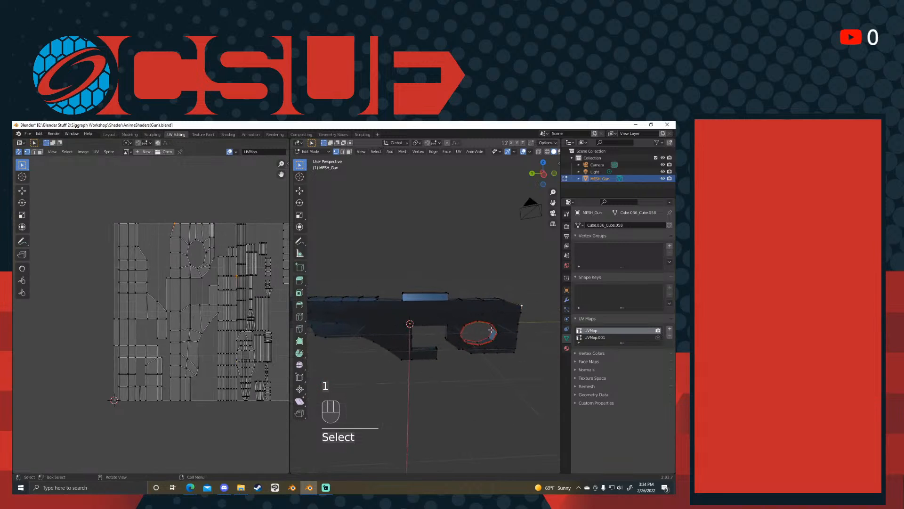
pyautogui.press('Tab')
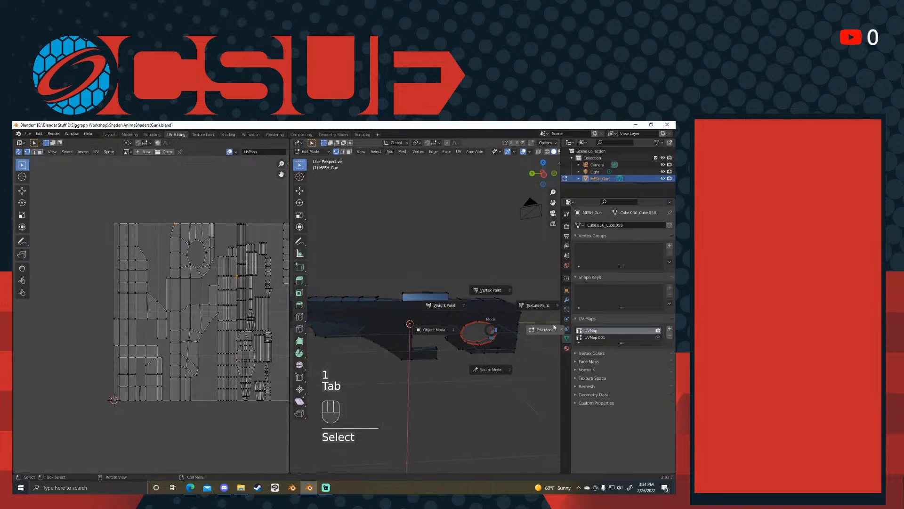
pyautogui.click(537, 305)
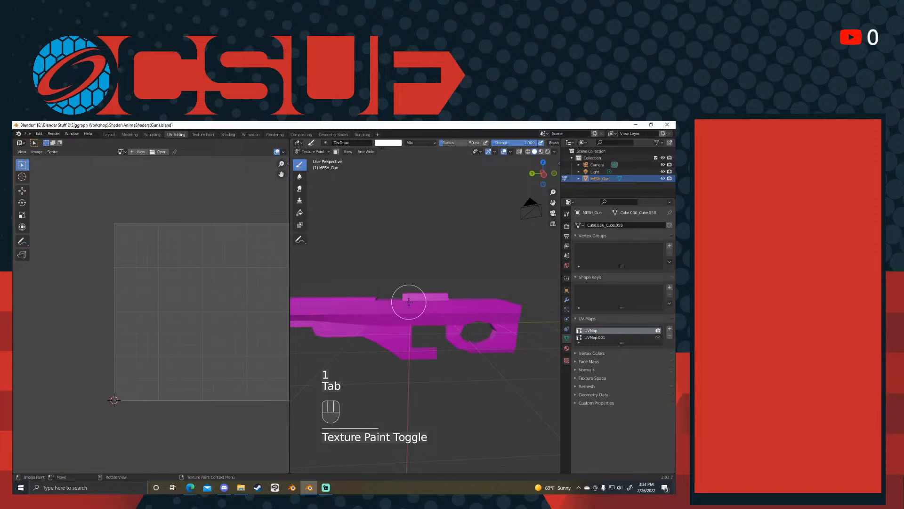
pyautogui.press('Tab')
pyautogui.click(470, 312)
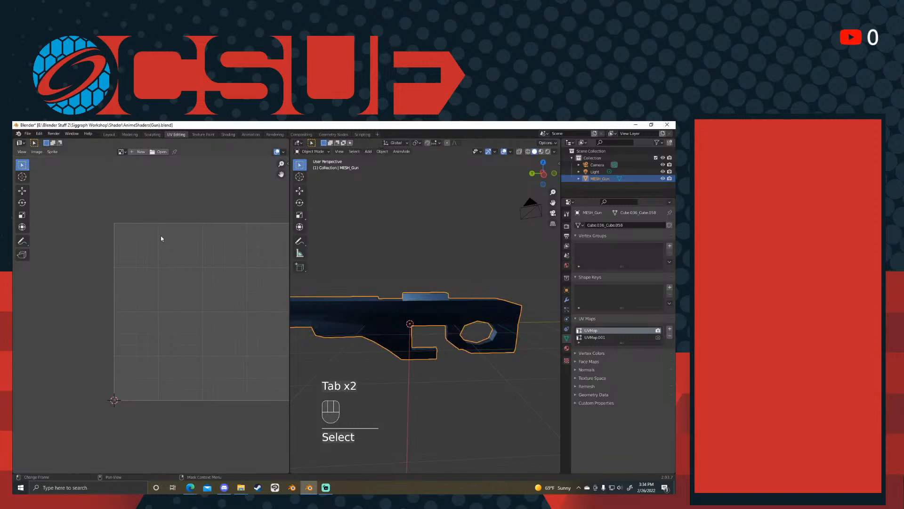
# - Create a new blank image named GunBASE with the default size and colour
pyautogui.click(140, 152)
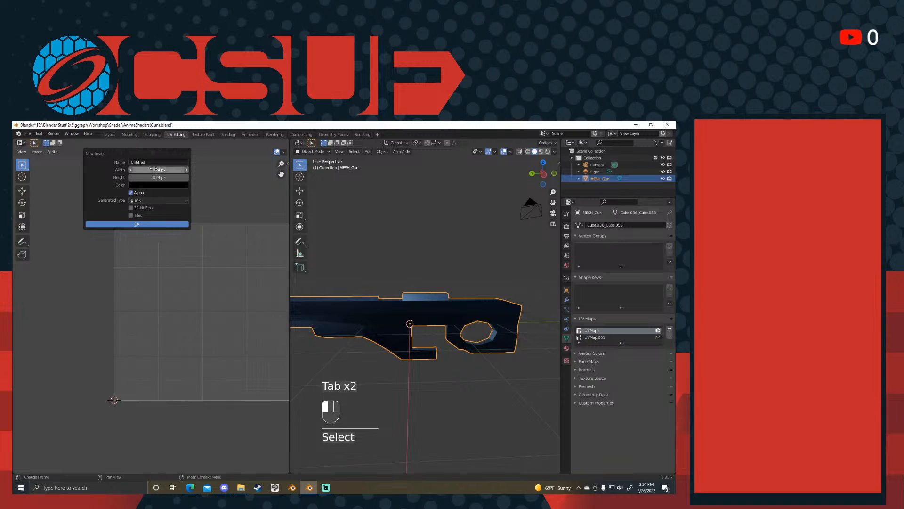
pyautogui.click(156, 163)
pyautogui.press('shift')
pyautogui.write('L')
pyautogui.write('un')
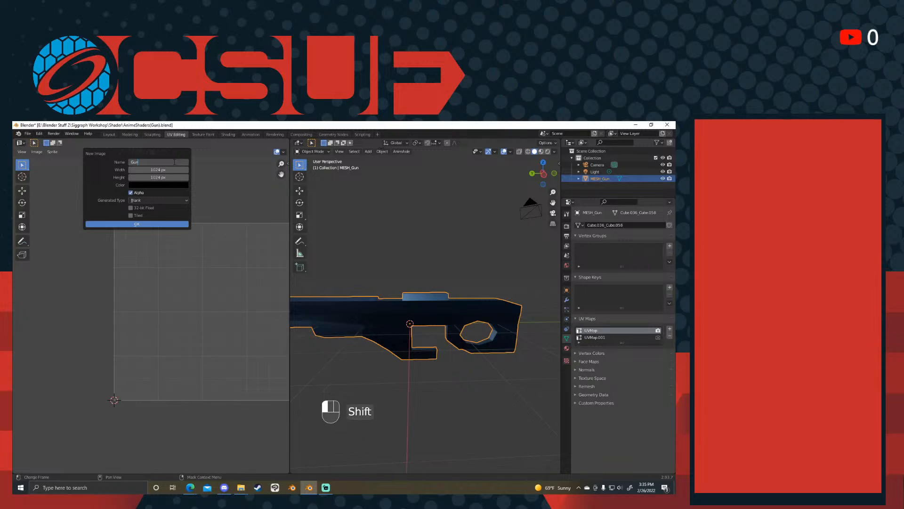
pyautogui.write('Diff')
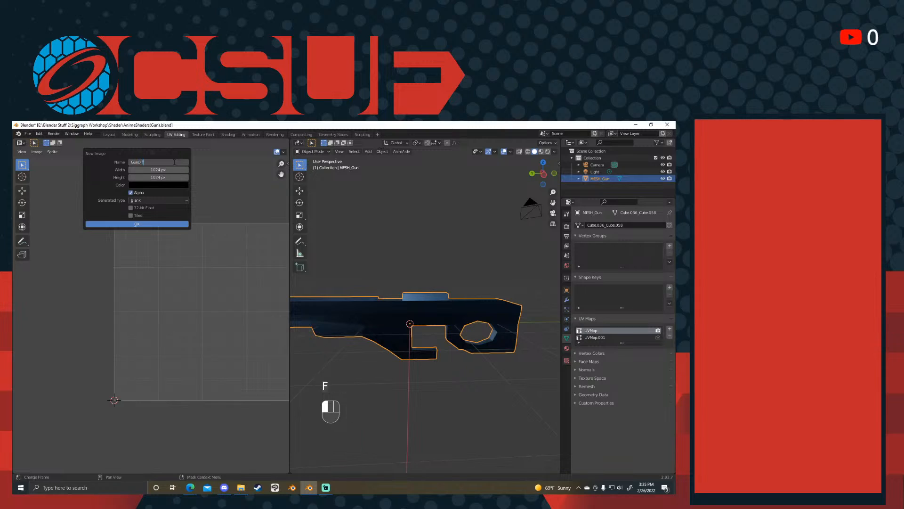
pyautogui.press('Return')
pyautogui.click(175, 163)
pyautogui.press('BackSpace')
pyautogui.press('BackSpace')
pyautogui.press('BackSpace')
pyautogui.press('BackSpace')
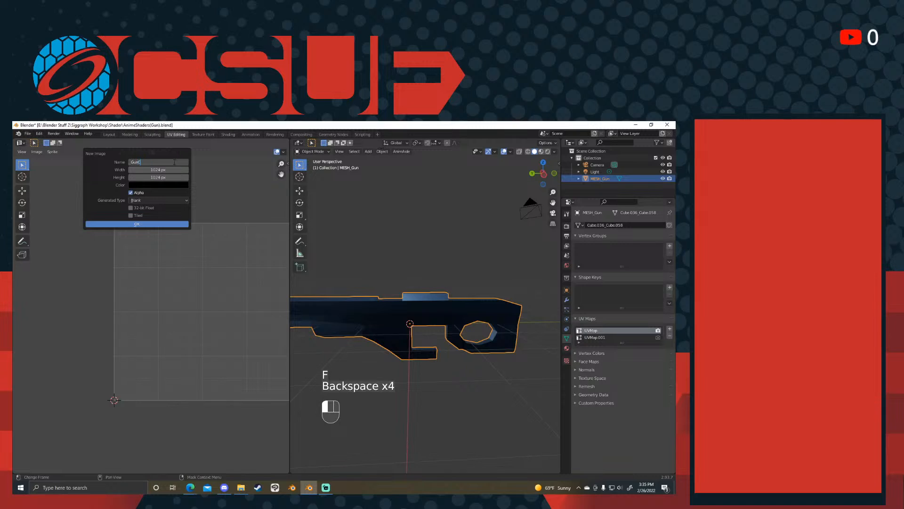
pyautogui.press('BackSpace')
pyautogui.write('BAS')
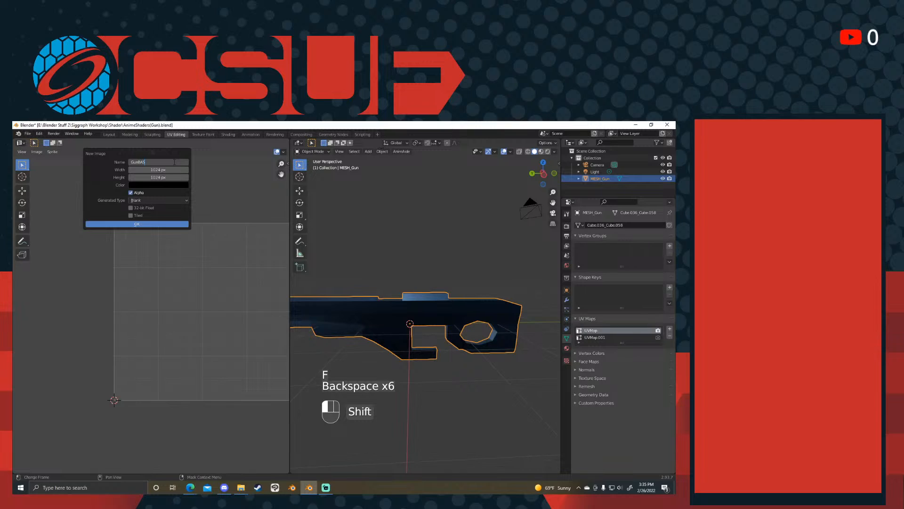
pyautogui.hotkey('shift', 'BackSpace')
pyautogui.hotkey('shift', 'BackSpace')
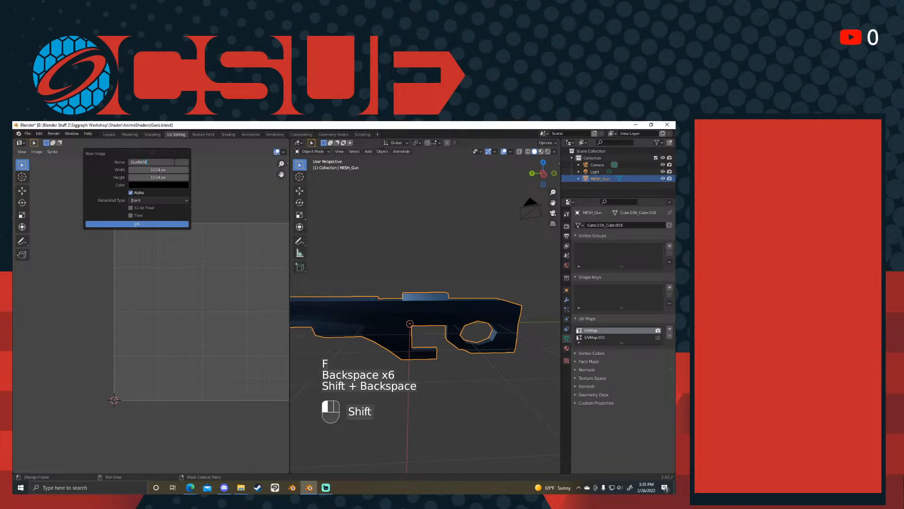
pyautogui.press('Return')
pyautogui.press('Return')
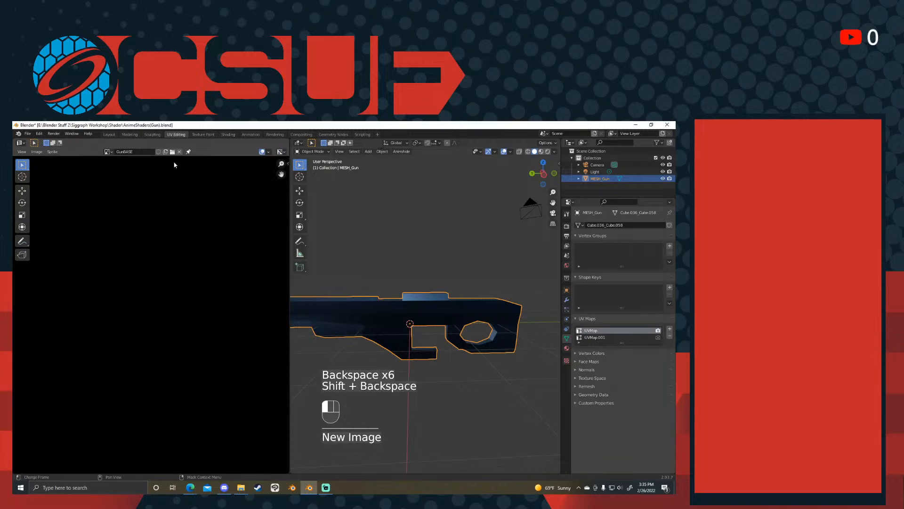
# - Check the gun in Edit Mode and Texture Paint mode against the new image, and return it to Object Mode
pyautogui.scroll(-5, 262, 264)
pyautogui.scroll(3, 452, 317)
pyautogui.press('Tab')
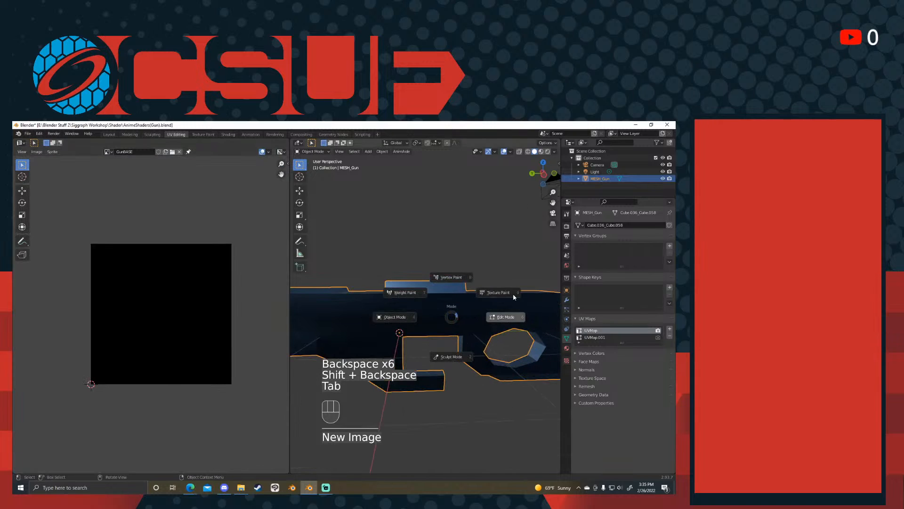
pyautogui.click(450, 322)
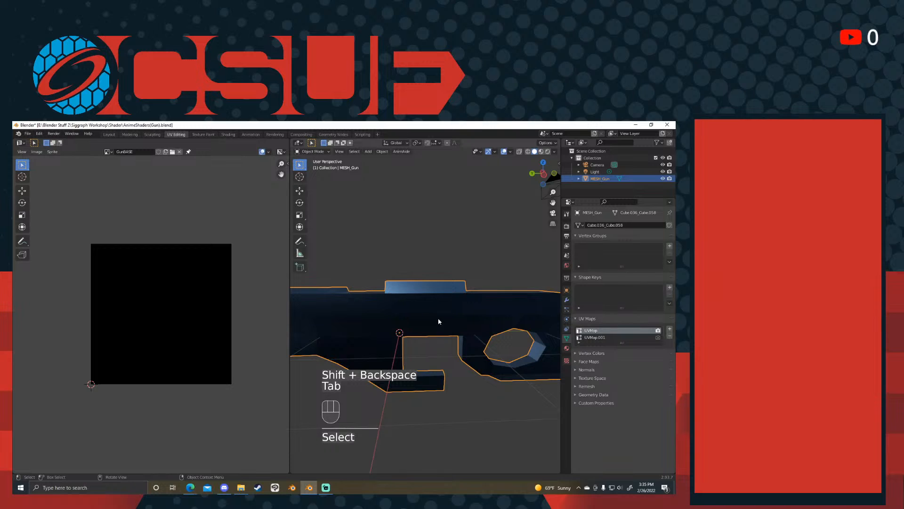
pyautogui.press('Tab')
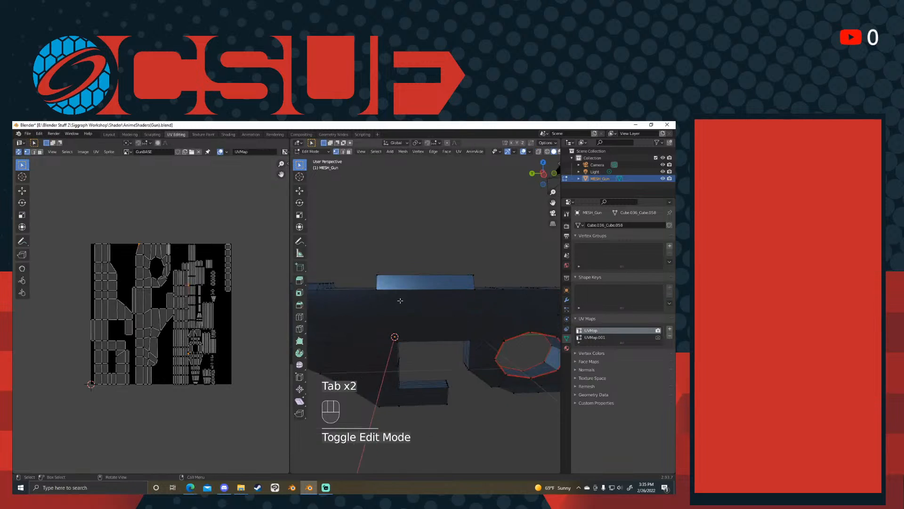
pyautogui.press('Tab')
pyautogui.press('Tab')
pyautogui.press('l')
pyautogui.hotkey('alt', 'a')
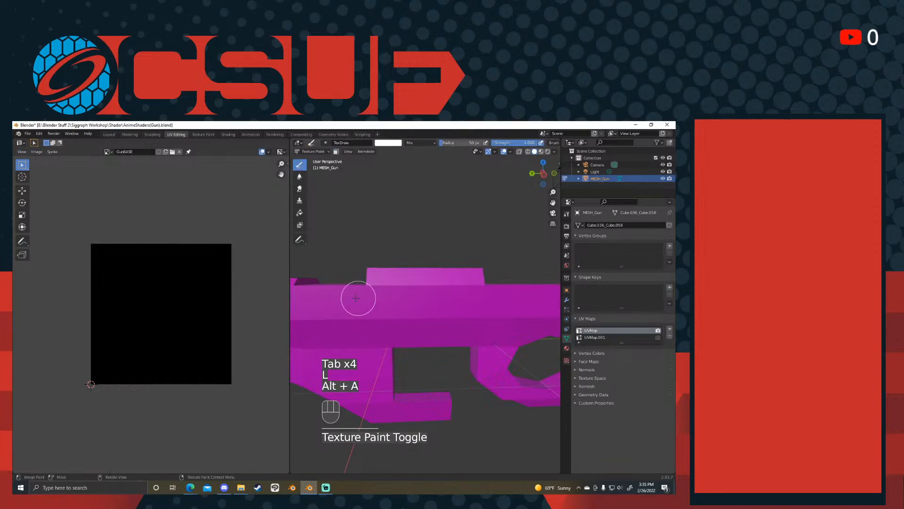
pyautogui.press('Tab')
pyautogui.click(447, 355)
pyautogui.moveTo(446, 356); pyautogui.dragTo(419, 349, button='middle')
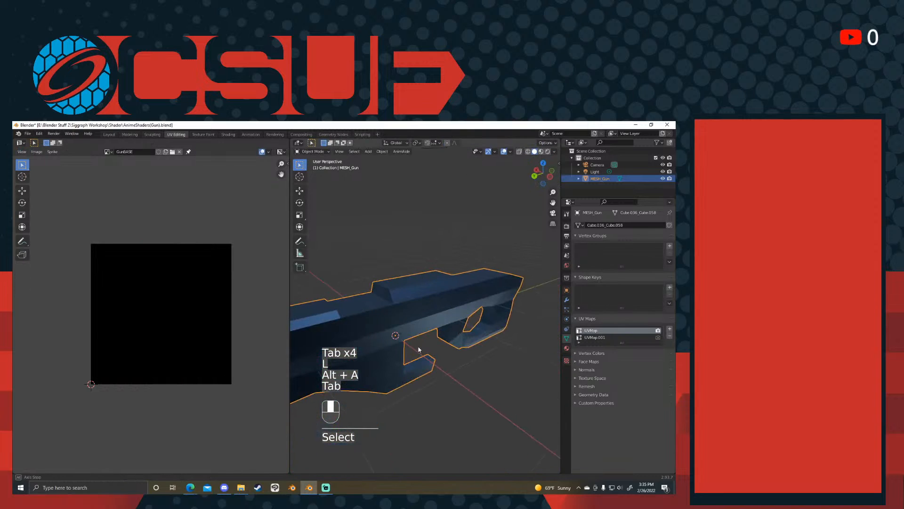
# - Show the gun's material properties and glance at its shader nodes before returning to UV Editing
pyautogui.click(567, 348)
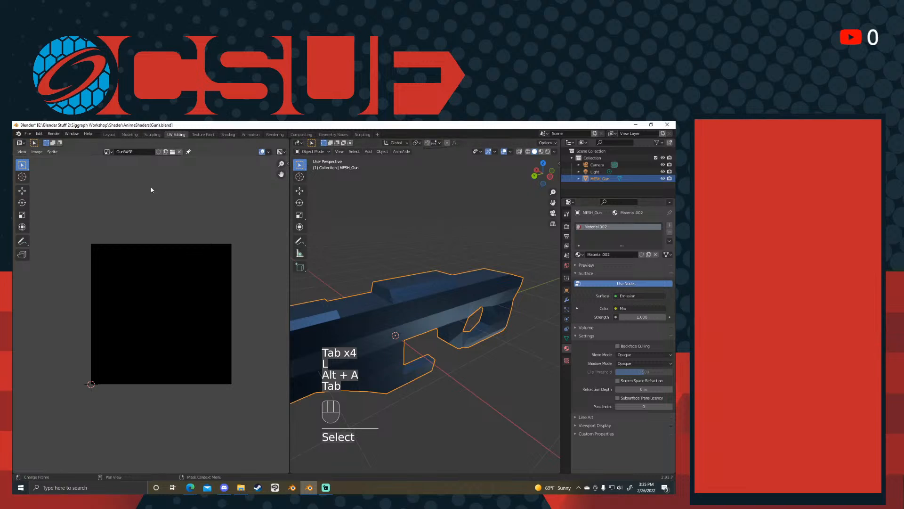
pyautogui.click(237, 134)
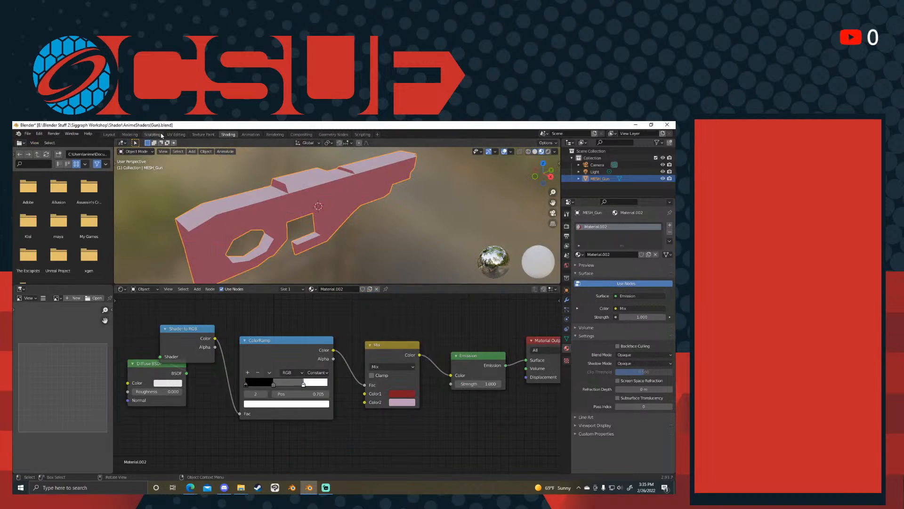
pyautogui.click(176, 135)
# - Put the gun in Texture Paint mode and examine the brush, texture slot and material colour settings
pyautogui.click(454, 305)
pyautogui.press('Tab')
pyautogui.press('Tab')
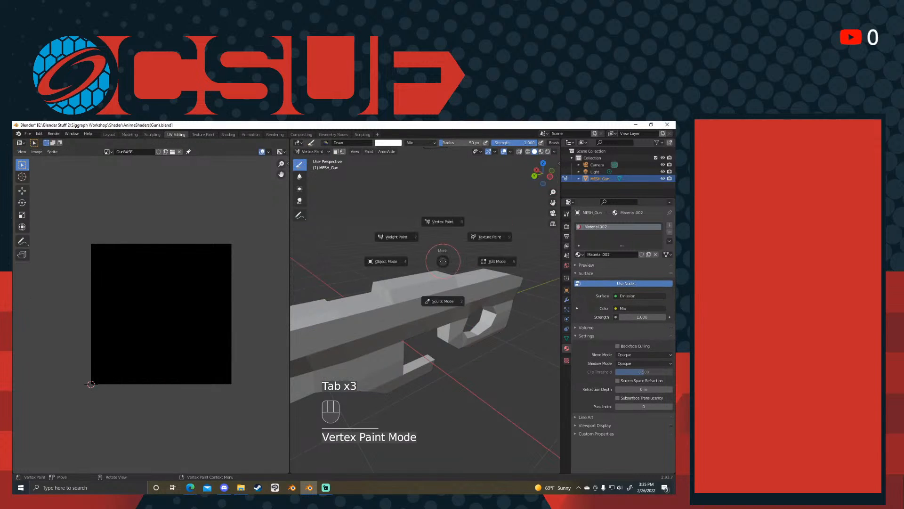
pyautogui.click(488, 221)
pyautogui.click(558, 163)
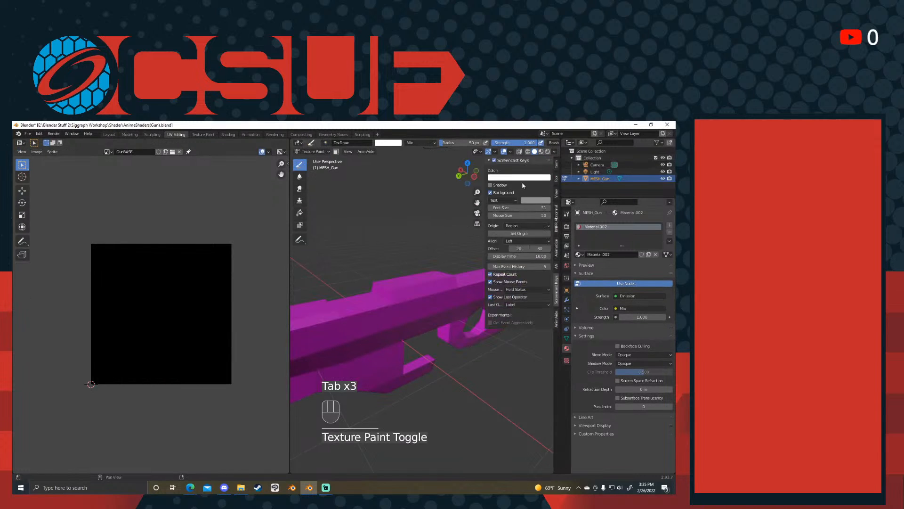
pyautogui.click(556, 178)
pyautogui.scroll(-3, 515, 296)
pyautogui.scroll(-2, 516, 296)
pyautogui.scroll(2, 516, 296)
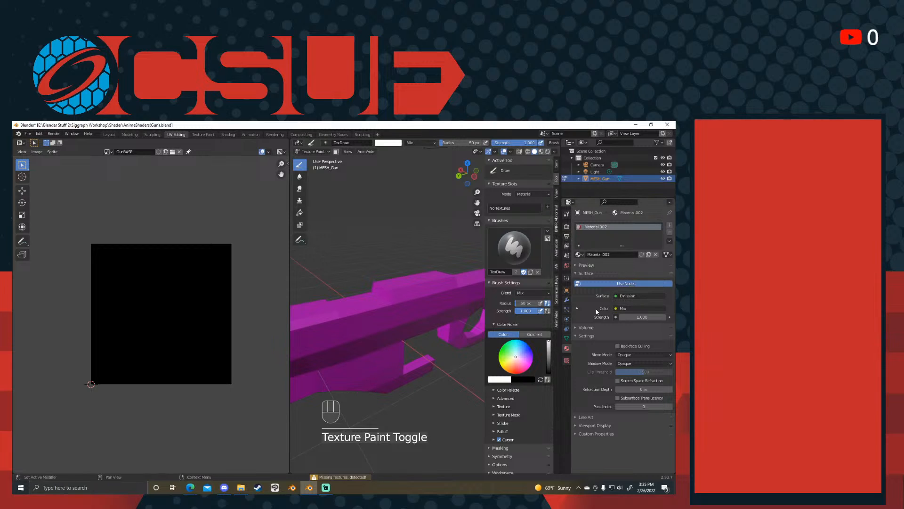
pyautogui.click(578, 308)
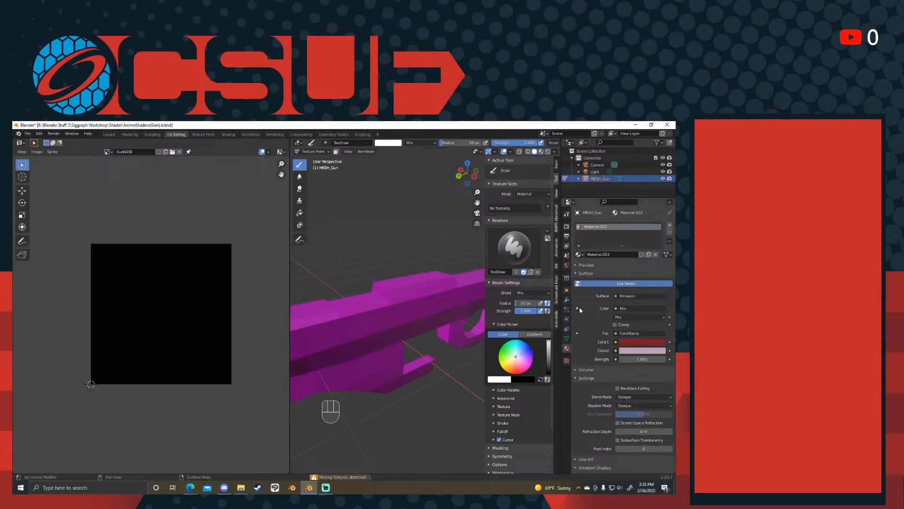
pyautogui.click(578, 308)
# - Add an Image Texture node to the gun's material and connect its Color output to the Mix node's Color2
pyautogui.click(228, 134)
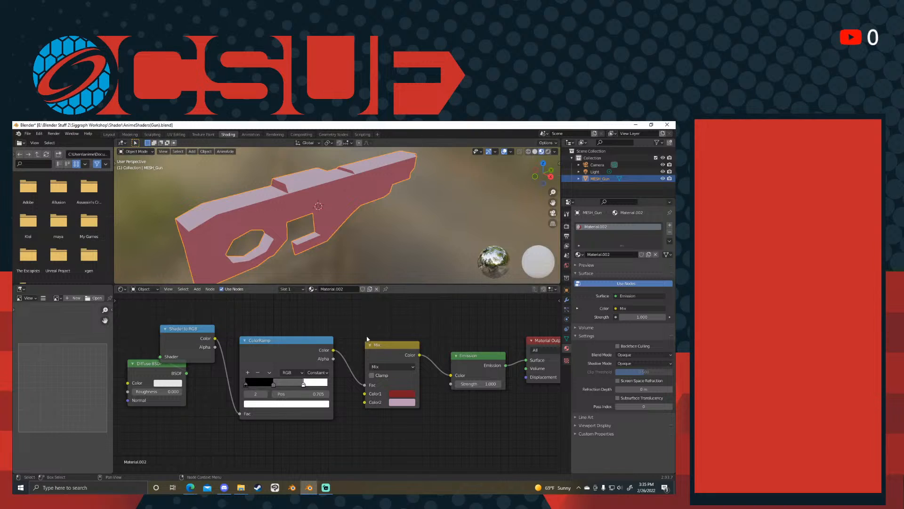
pyautogui.moveTo(438, 341); pyautogui.dragTo(416, 339, button='middle')
pyautogui.hotkey('shift', 'a')
pyautogui.click(409, 331)
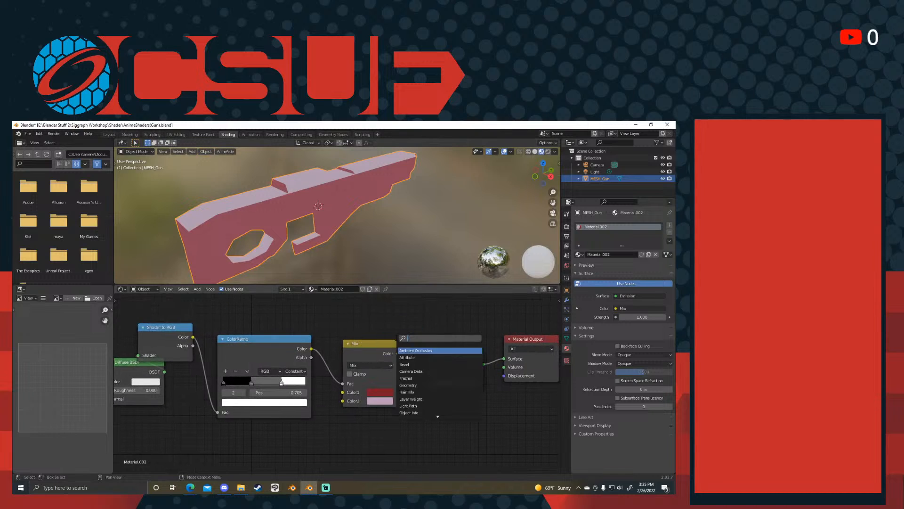
pyautogui.write('imag')
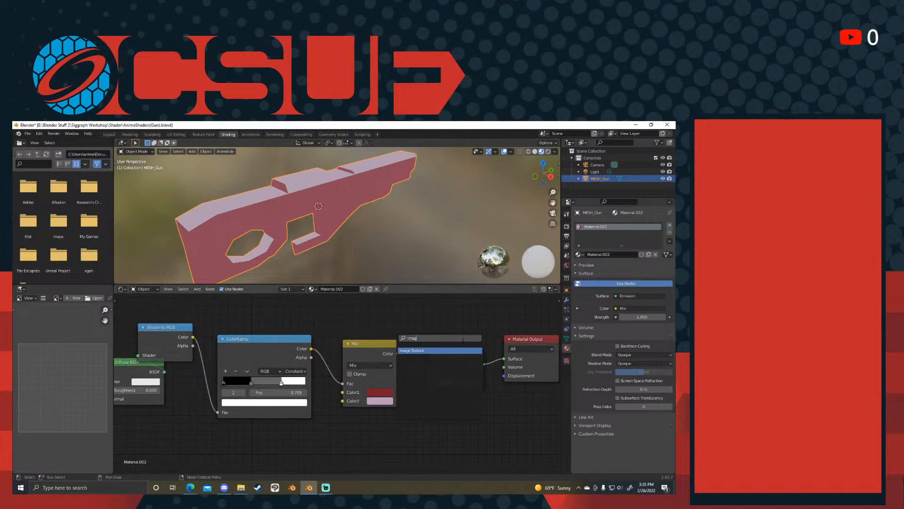
pyautogui.press('Return')
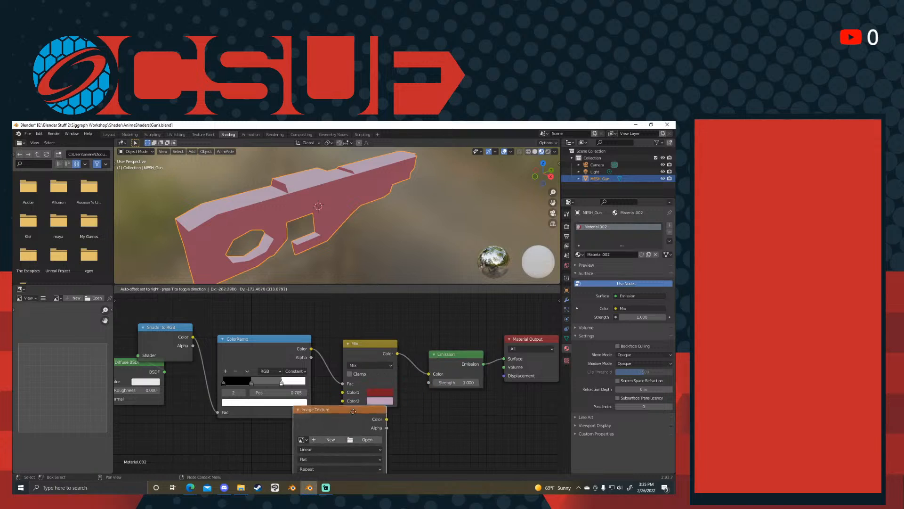
pyautogui.click(308, 438)
pyautogui.moveTo(285, 348); pyautogui.dragTo(283, 310)
pyautogui.moveTo(323, 356); pyautogui.dragTo(352, 317, button='middle')
pyautogui.moveTo(366, 408); pyautogui.dragTo(372, 362)
pyautogui.moveTo(334, 400); pyautogui.dragTo(301, 357)
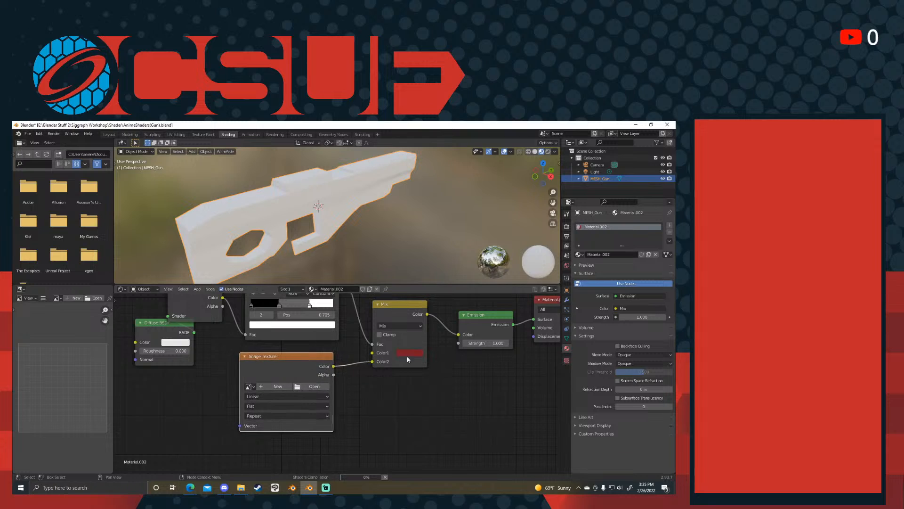
# - Assign the GunBASE image to the Image Texture node and move the node further below the ColorRamp
pyautogui.click(250, 387)
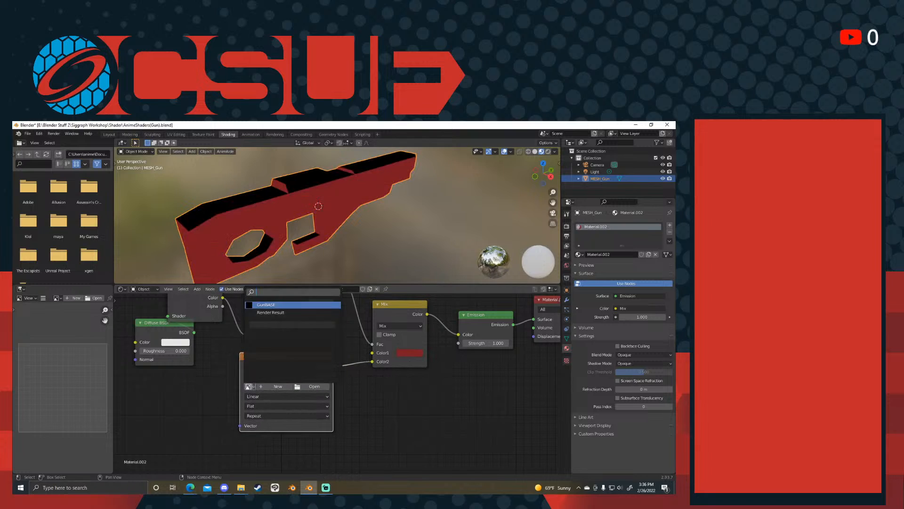
pyautogui.click(277, 306)
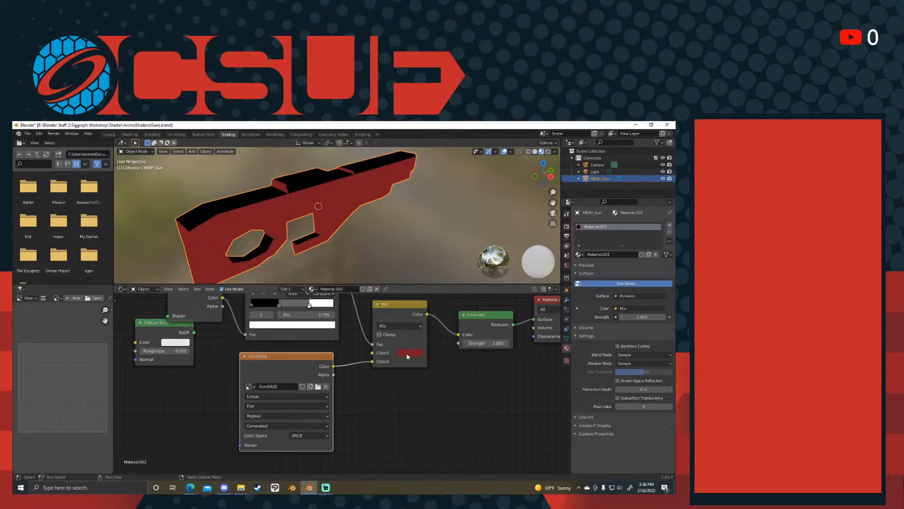
pyautogui.moveTo(296, 357); pyautogui.dragTo(299, 428)
# - Create a second new image named GunTint in the UV Editing workspace, keeping the default settings
pyautogui.click(176, 134)
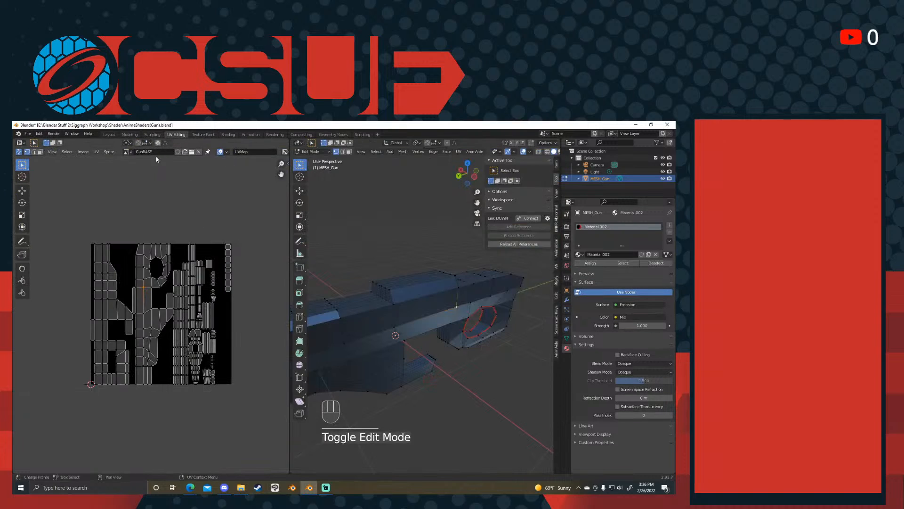
pyautogui.click(185, 152)
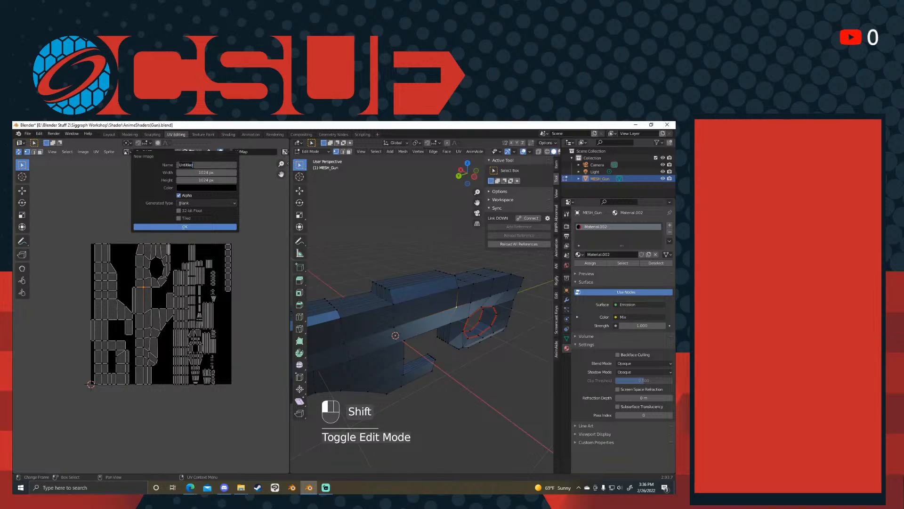
pyautogui.write('Gun')
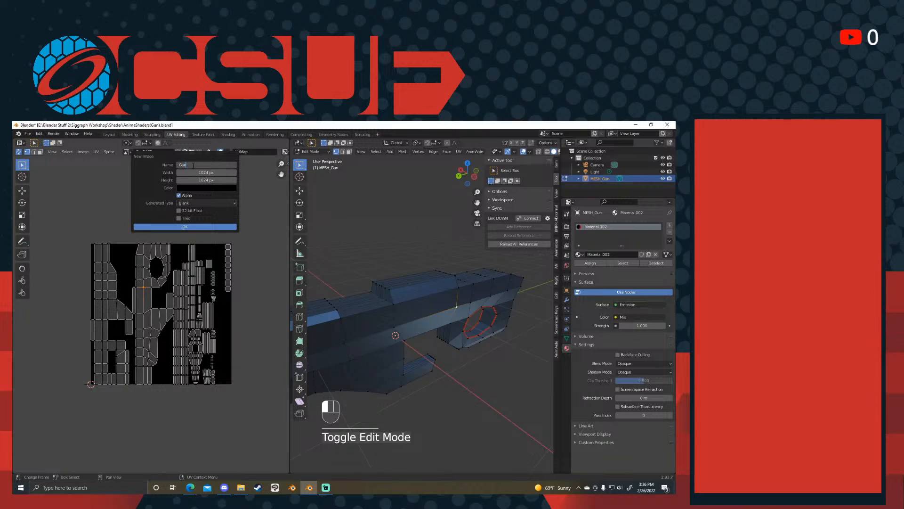
pyautogui.press('BackSpace')
pyautogui.write('UTint')
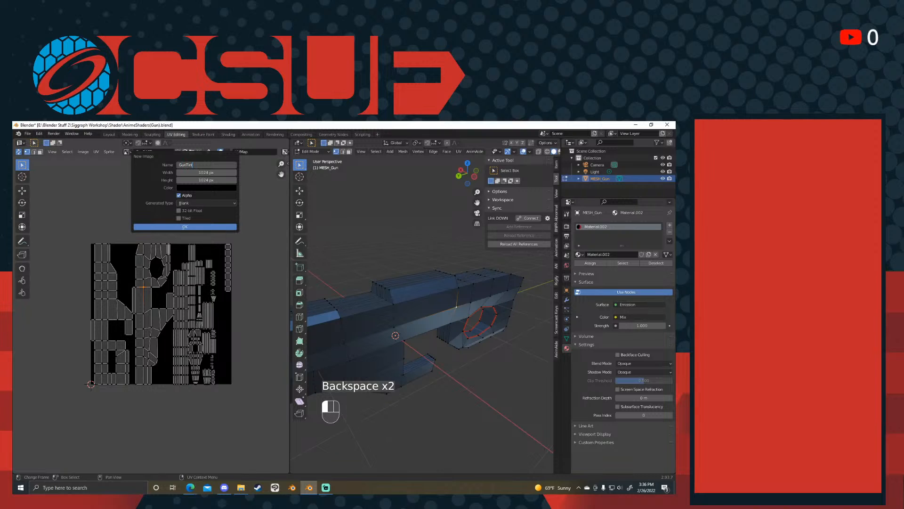
pyautogui.click(166, 229)
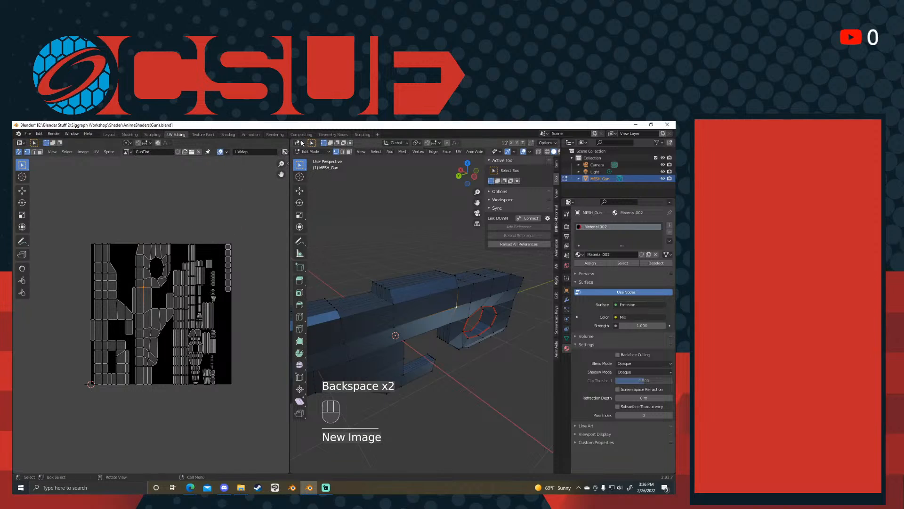
# - Rearrange the Diffuse BSDF, Shader to RGB and ColorRamp nodes in the gun's material to clear space beside the Mix node
pyautogui.click(228, 135)
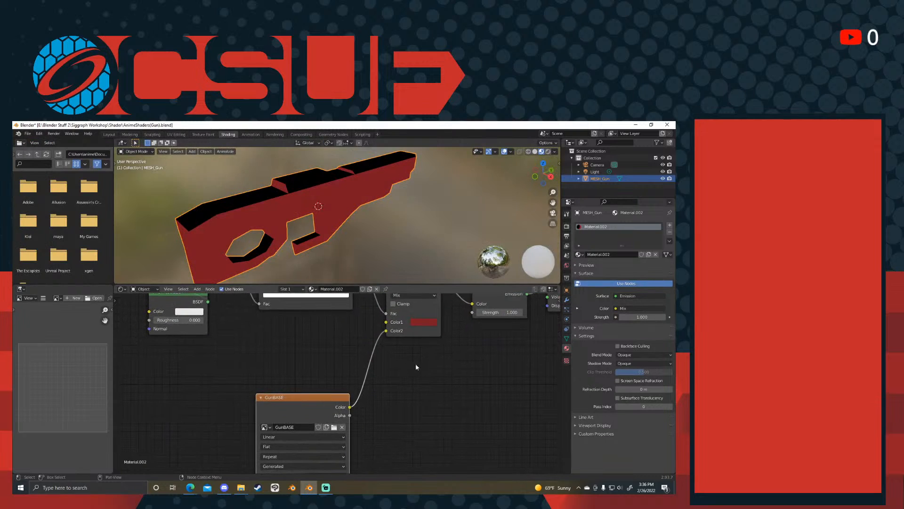
pyautogui.scroll(-4, 325, 370)
pyautogui.moveTo(323, 359); pyautogui.dragTo(324, 402, button='middle')
pyautogui.click(220, 403)
pyautogui.moveTo(203, 389); pyautogui.dragTo(155, 352)
pyautogui.moveTo(240, 364); pyautogui.dragTo(215, 327)
pyautogui.moveTo(306, 344); pyautogui.dragTo(277, 300)
pyautogui.moveTo(170, 361); pyautogui.dragTo(150, 318)
pyautogui.moveTo(216, 362); pyautogui.dragTo(209, 319, button='middle')
# - Duplicate the GunBASE texture node, connect the copy to the Mix node's Color1, assign it GunTint and place it above GunBASE
pyautogui.click(306, 422)
pyautogui.hotkey('shift', 'd')
pyautogui.click(253, 340)
pyautogui.moveTo(284, 349); pyautogui.dragTo(365, 367)
pyautogui.click(224, 362)
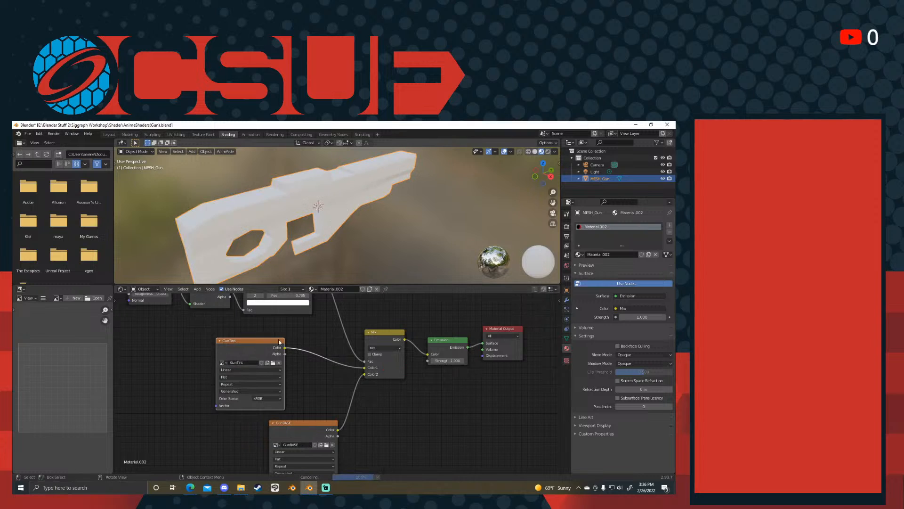
pyautogui.moveTo(267, 345); pyautogui.dragTo(320, 344)
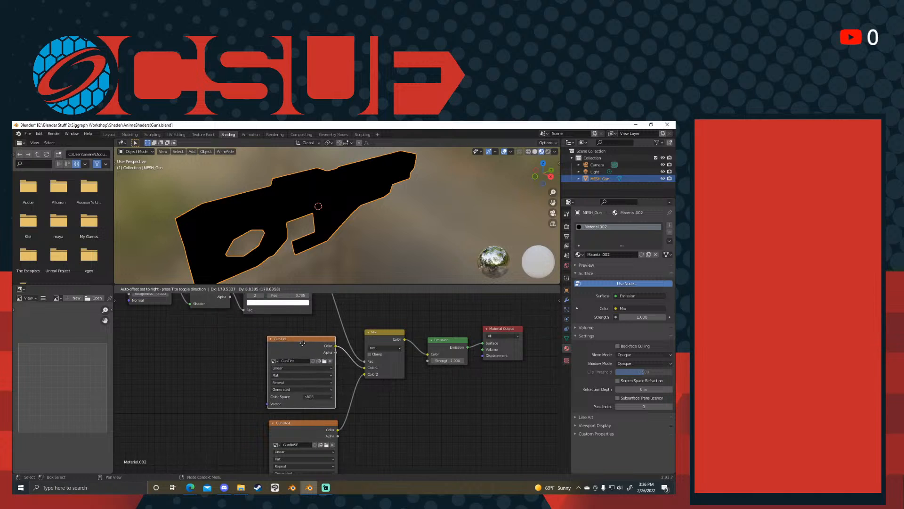
# - Disconnect the GunTint texture from the Mix node's Color1 and move the texture node below the Emission node
pyautogui.moveTo(339, 212); pyautogui.dragTo(376, 202, button='middle')
pyautogui.scroll(5, 376, 202)
pyautogui.hotkey('ctrl', 'Tab')
pyautogui.press('Escape')
pyautogui.moveTo(365, 368); pyautogui.dragTo(349, 375)
pyautogui.moveTo(310, 341); pyautogui.dragTo(432, 407)
# - Disconnect the GunBASE texture from the Mix node's Color2 and move the texture node up beside the Mix node
pyautogui.moveTo(370, 372); pyautogui.dragTo(341, 380, button='middle')
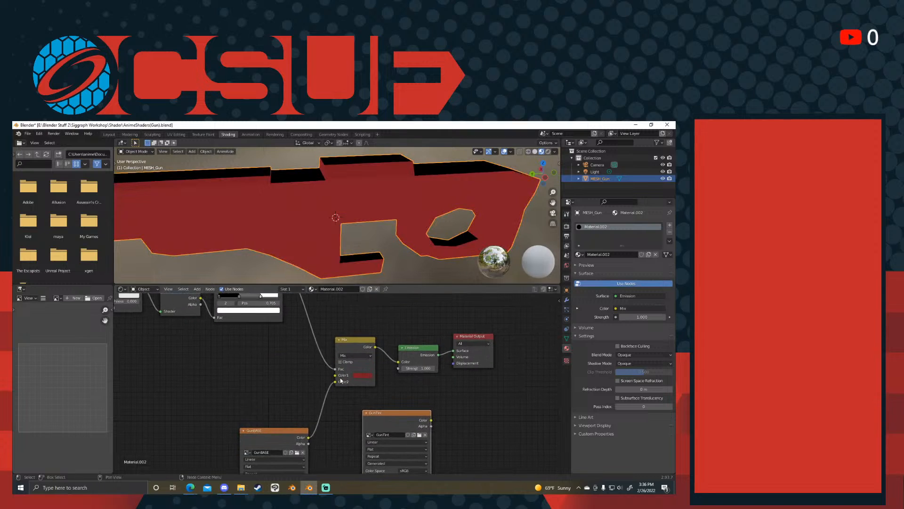
pyautogui.moveTo(336, 382); pyautogui.dragTo(307, 379)
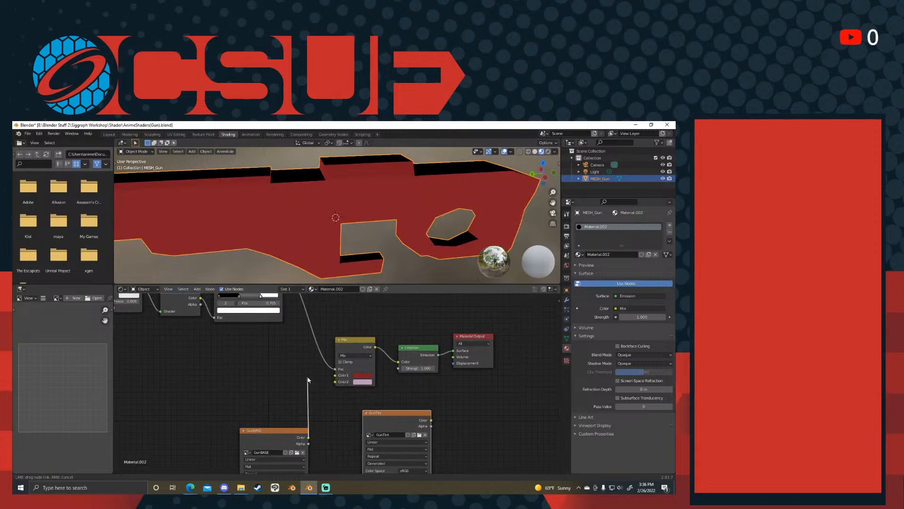
pyautogui.moveTo(308, 380); pyautogui.dragTo(325, 387)
pyautogui.moveTo(323, 388); pyautogui.dragTo(321, 388)
pyautogui.moveTo(317, 388)
pyautogui.mouseDown(button='middle')
pyautogui.moveTo(370, 420)
pyautogui.moveTo(368, 390)
pyautogui.mouseUp(button='middle')
pyautogui.moveTo(348, 429); pyautogui.dragTo(355, 376)
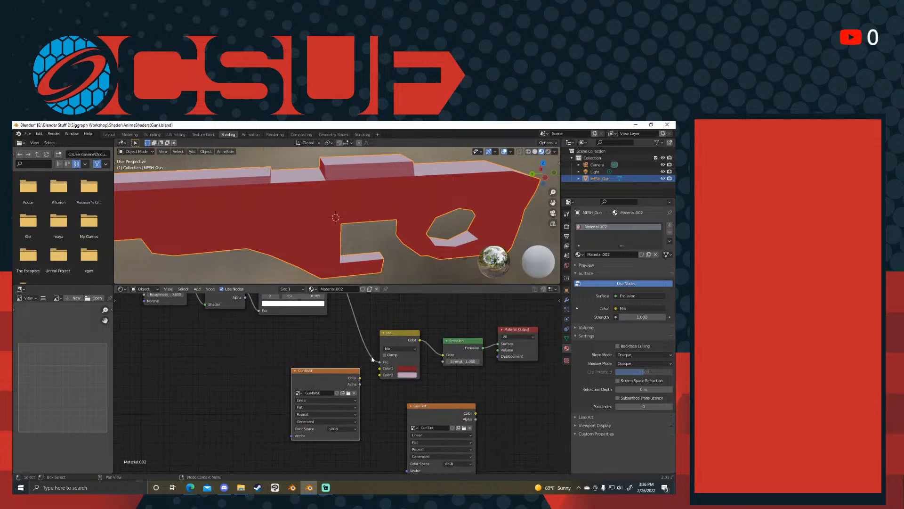
# - Wire the ColorRamp to the Mix node's Fac, GunBASE to Color1 and GunTint to Color2, stacking GunTint below GunBASE
pyautogui.moveTo(372, 365); pyautogui.dragTo(379, 387, button='middle')
pyautogui.moveTo(378, 390); pyautogui.dragTo(362, 392)
pyautogui.moveTo(360, 406); pyautogui.dragTo(352, 417, button='middle')
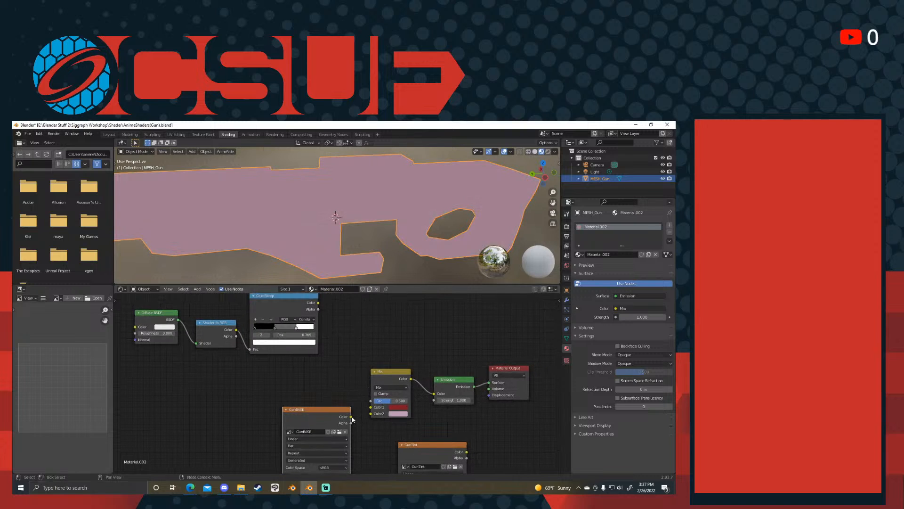
pyautogui.moveTo(466, 452); pyautogui.dragTo(370, 407)
pyautogui.moveTo(324, 324); pyautogui.dragTo(322, 339, button='middle')
pyautogui.moveTo(315, 317); pyautogui.dragTo(369, 416)
pyautogui.moveTo(314, 424); pyautogui.dragTo(321, 359)
pyautogui.moveTo(377, 447); pyautogui.dragTo(350, 399, button='middle')
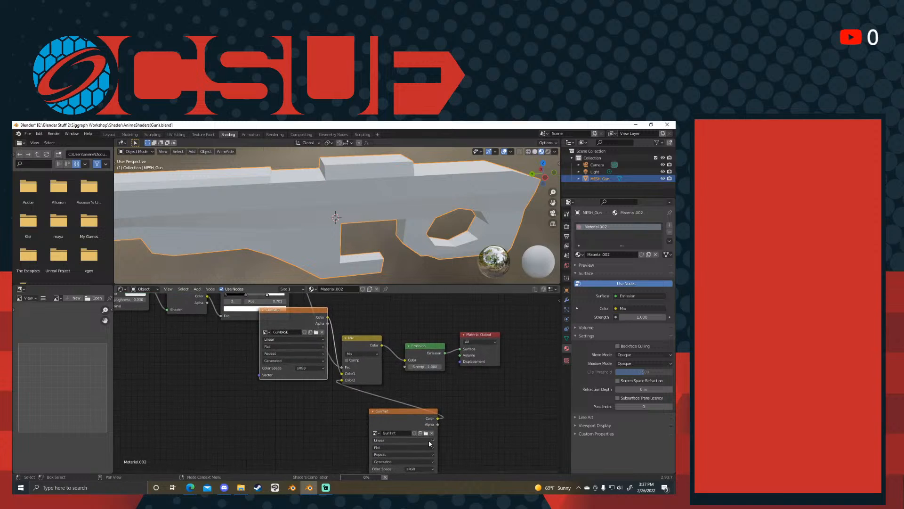
pyautogui.moveTo(391, 411); pyautogui.dragTo(275, 402)
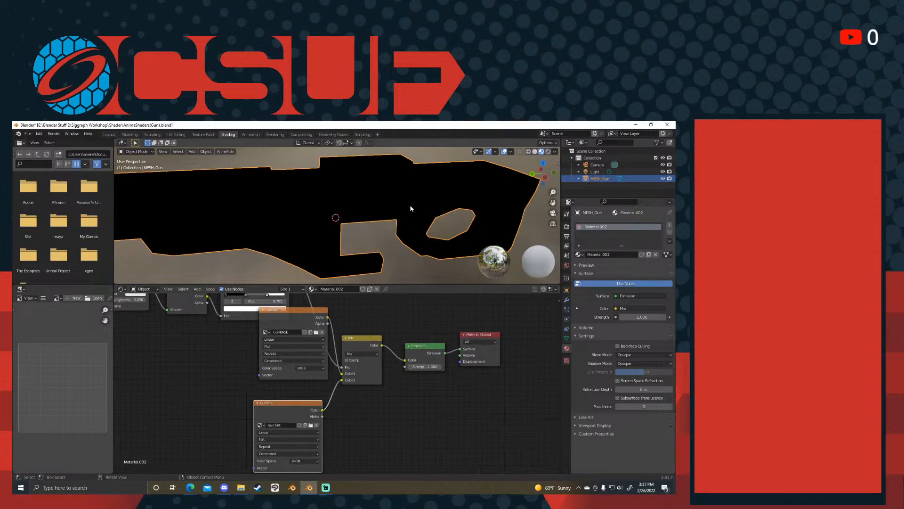
# - Select the face above the gun's grip opening in Edit Mode and open the UV Editing workspace
pyautogui.hotkey('ctrl', 'Tab')
pyautogui.click(450, 197)
pyautogui.moveTo(424, 195); pyautogui.dragTo(394, 191, button='middle')
pyautogui.click(394, 191)
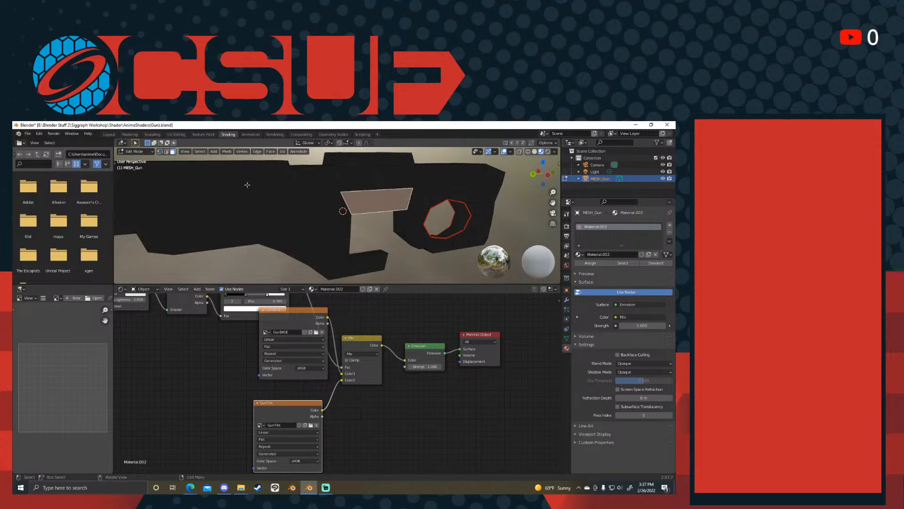
pyautogui.hotkey('ctrl', 'Tab')
pyautogui.click(336, 189)
pyautogui.click(176, 135)
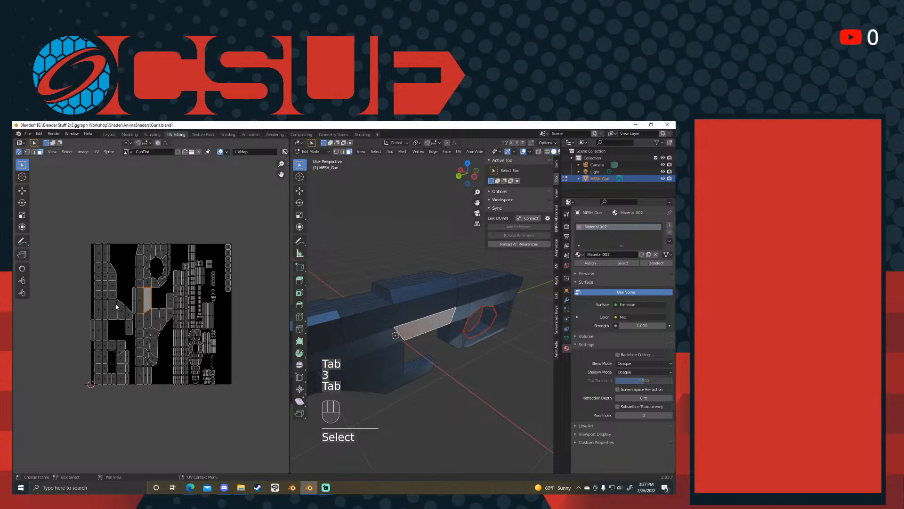
# - Clear the selection and select the linked UV island of the gun side at the image's left edge
pyautogui.hotkey('alt', 'a')
pyautogui.press('l')
pyautogui.moveTo(424, 301); pyautogui.dragTo(467, 285, button='middle')
pyautogui.moveTo(328, 226); pyautogui.dragTo(408, 265, button='middle')
pyautogui.scroll(-4, 353, 247)
pyautogui.scroll(3, 419, 287)
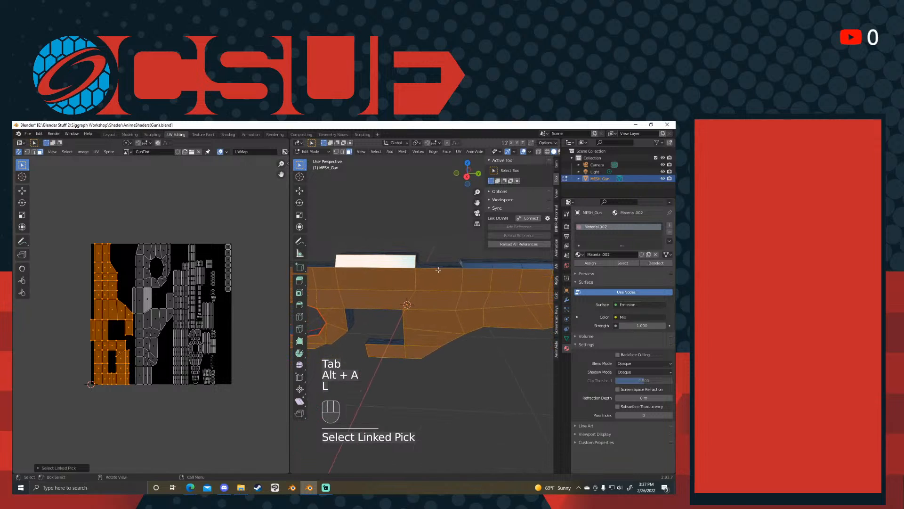
# - In Texture Paint mode, enable the face selection mask and fill the selected gun side with blue on the GunTint image
pyautogui.press('Tab')
pyautogui.click(474, 286)
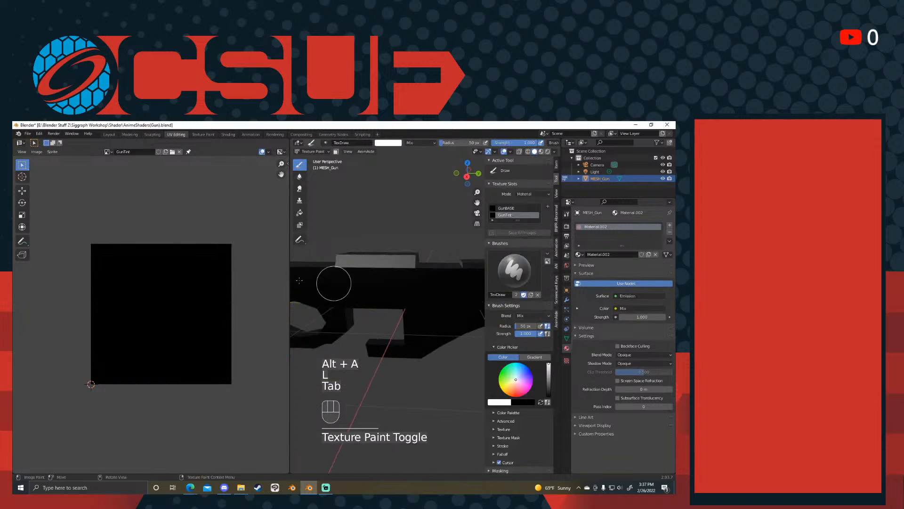
pyautogui.click(334, 151)
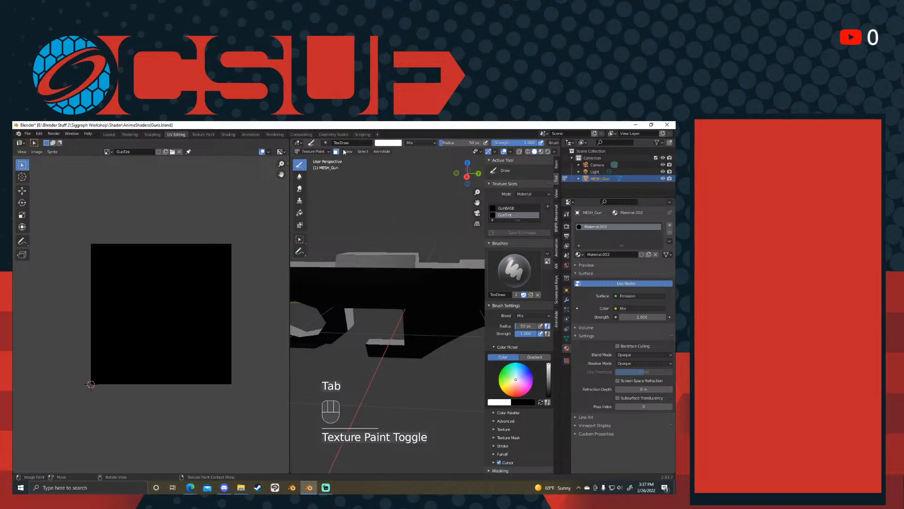
pyautogui.moveTo(401, 218)
pyautogui.mouseDown(button='middle')
pyautogui.moveTo(429, 226)
pyautogui.moveTo(421, 278)
pyautogui.moveTo(395, 269)
pyautogui.moveTo(396, 314)
pyautogui.mouseUp(button='middle')
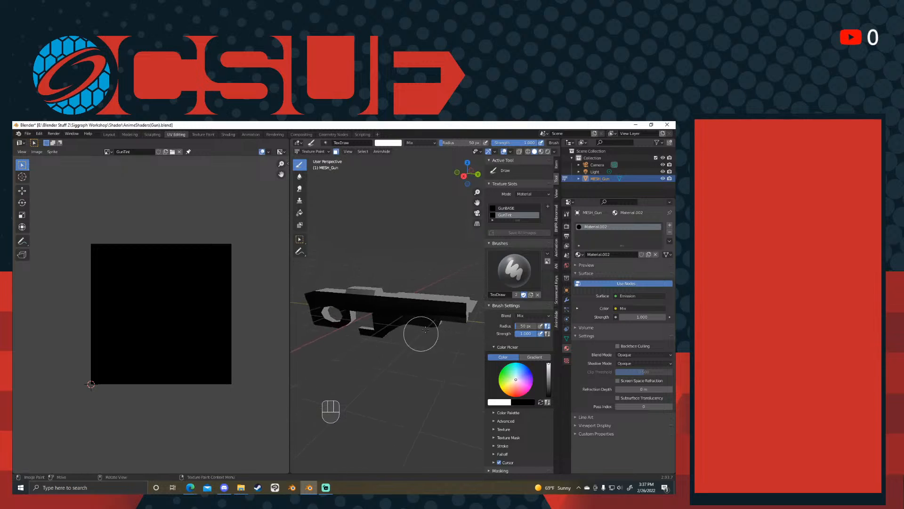
pyautogui.click(300, 213)
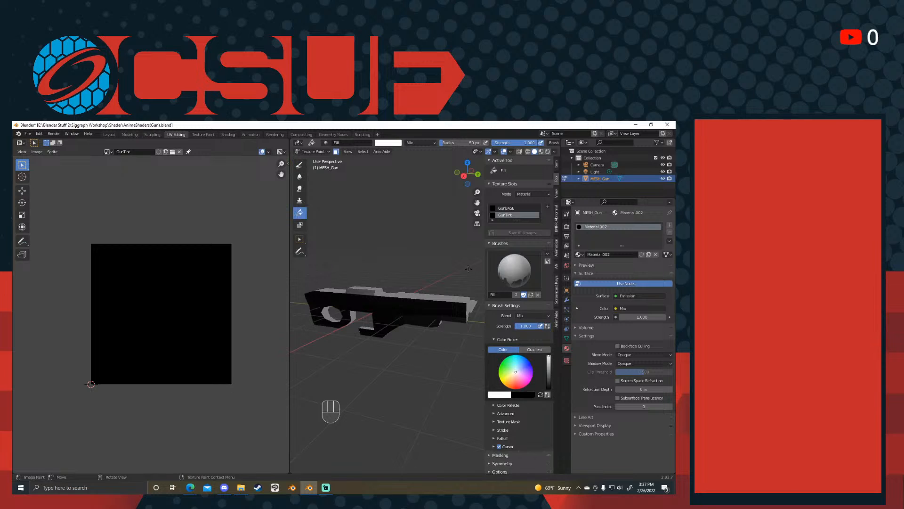
pyautogui.click(434, 314)
pyautogui.moveTo(434, 315)
pyautogui.mouseDown(button='middle')
pyautogui.moveTo(408, 312)
pyautogui.moveTo(417, 300)
pyautogui.mouseUp(button='middle')
pyautogui.press('Tab')
pyautogui.press('Tab')
pyautogui.hotkey('alt', 'a')
pyautogui.press('l')
pyautogui.hotkey('alt', 'a')
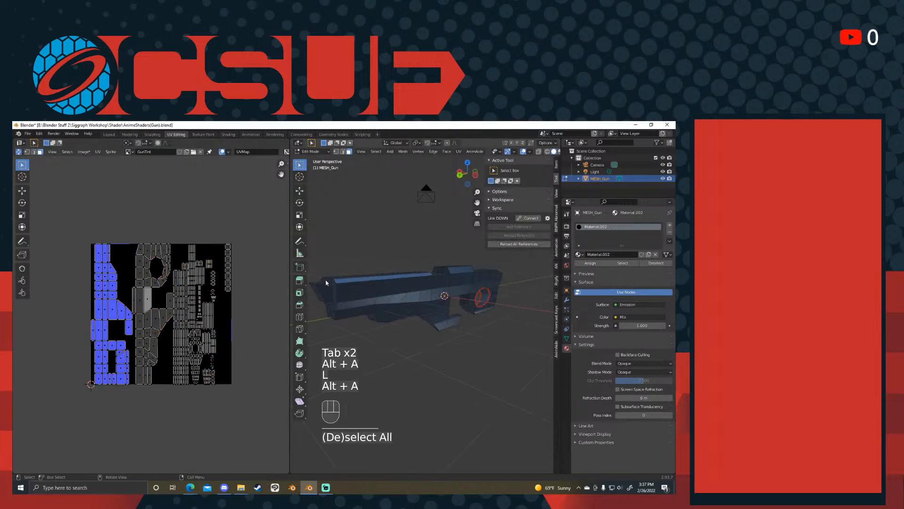
pyautogui.press('Tab')
pyautogui.press('Tab')
pyautogui.click(434, 266)
pyautogui.press('Tab')
pyautogui.press('Tab')
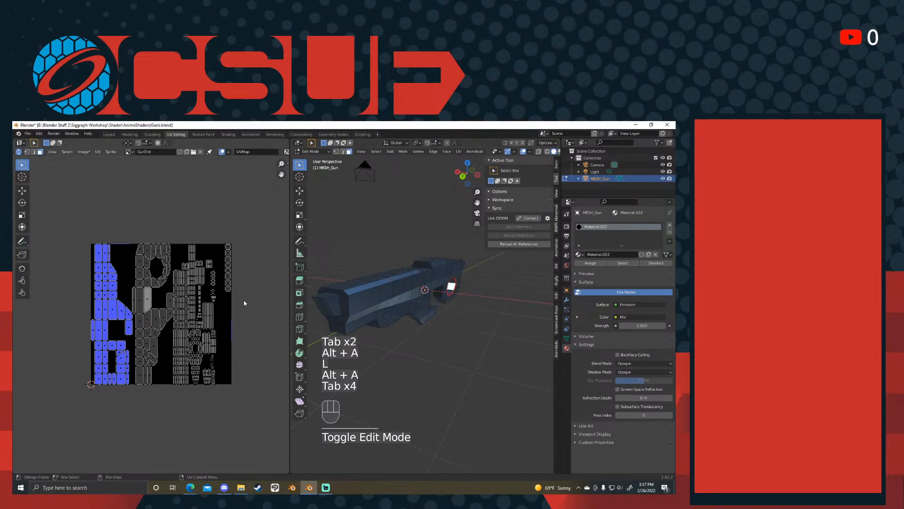
# - Clear the UV selection and select the linked island of the gun's opposite side
pyautogui.hotkey('alt', 'a')
pyautogui.press('l')
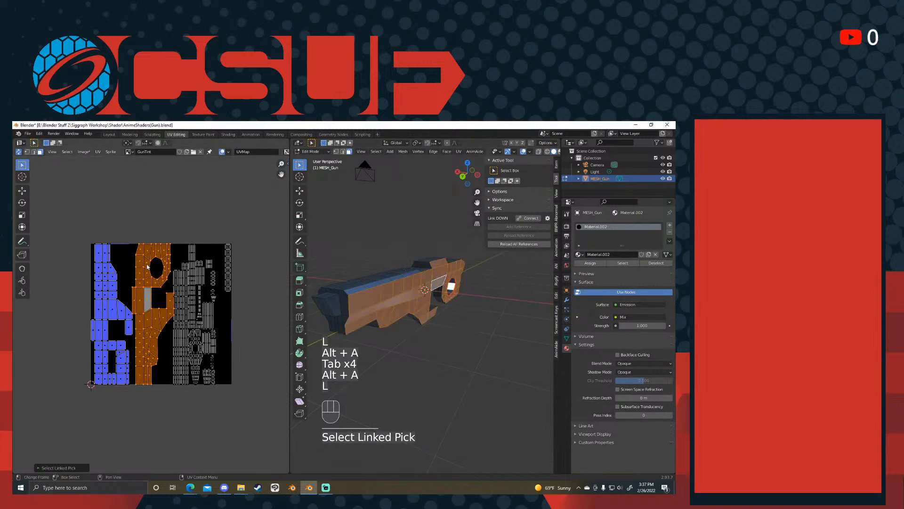
pyautogui.scroll(2, 439, 305)
pyautogui.keyDown('shift'); pyautogui.moveTo(443, 280); pyautogui.dragTo(471, 303, button='middle'); pyautogui.keyUp('shift')
# - Fill the selected opposite side of the gun with red in Texture Paint mode
pyautogui.press('Tab')
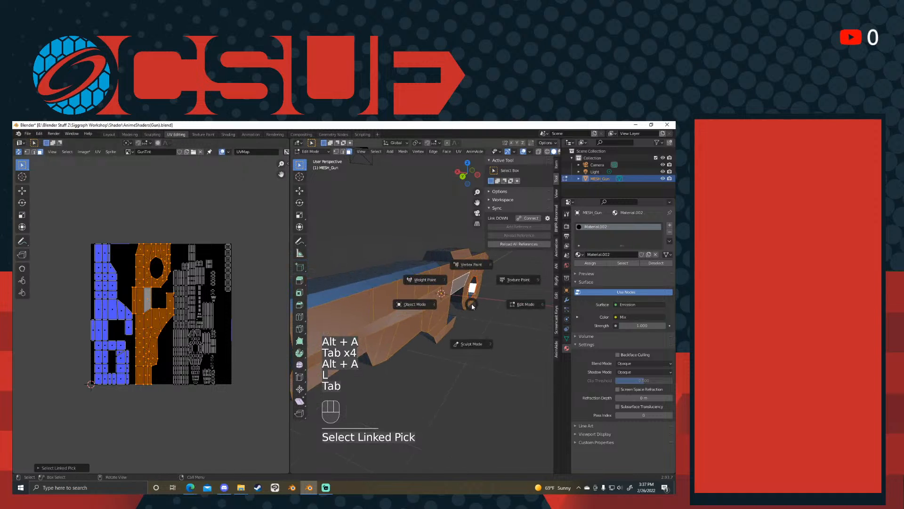
pyautogui.click(500, 279)
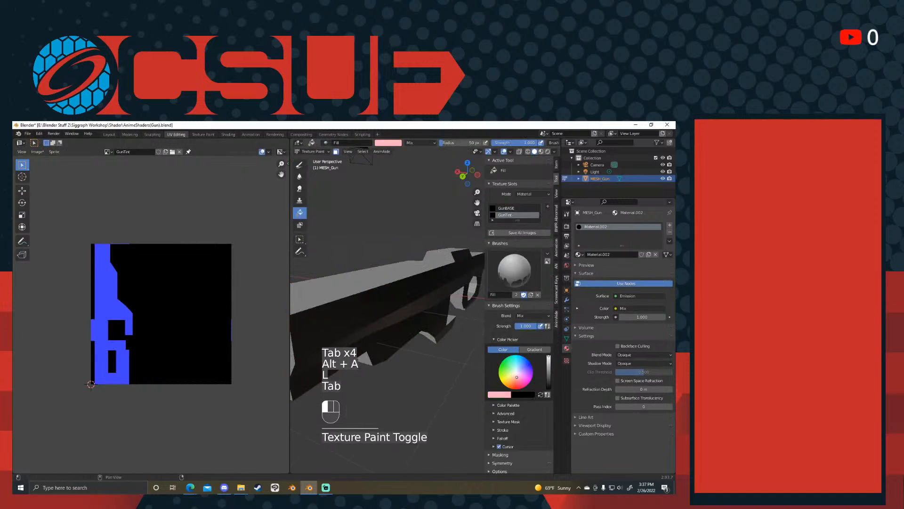
pyautogui.click(419, 317)
pyautogui.scroll(-3, 418, 318)
pyautogui.moveTo(394, 319)
pyautogui.mouseDown(button='middle')
pyautogui.moveTo(459, 324)
pyautogui.moveTo(396, 321)
pyautogui.moveTo(457, 308)
pyautogui.moveTo(493, 210)
pyautogui.mouseUp(button='middle')
# - Return the gun to Object Mode and display the viewport in Material Preview shading
pyautogui.press('Tab')
pyautogui.click(547, 151)
pyautogui.click(541, 152)
pyautogui.moveTo(435, 278)
pyautogui.mouseDown(button='middle')
pyautogui.moveTo(367, 275)
pyautogui.moveTo(405, 271)
pyautogui.mouseUp(button='middle')
pyautogui.scroll(-4, 367, 275)
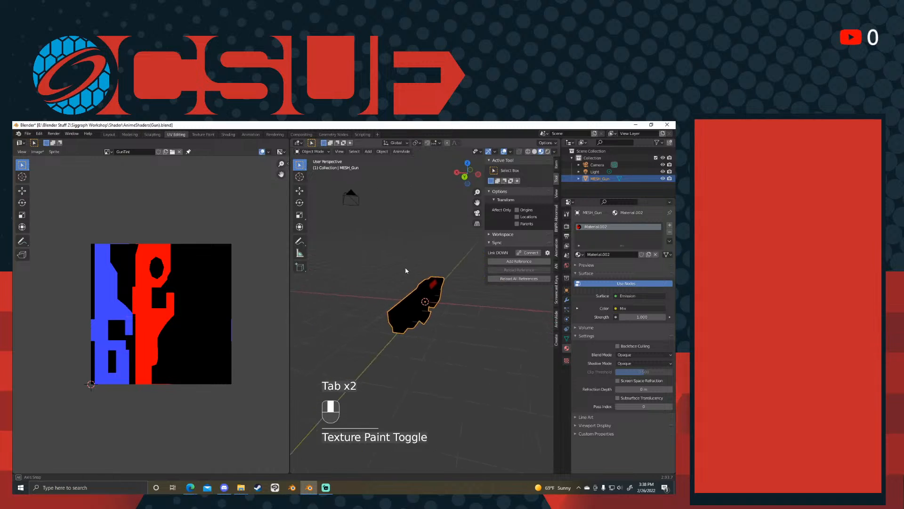
# - In the Shading workspace, disconnect the GunTint texture from the Mix node's Color2
pyautogui.click(228, 135)
pyautogui.moveTo(303, 332); pyautogui.dragTo(264, 355)
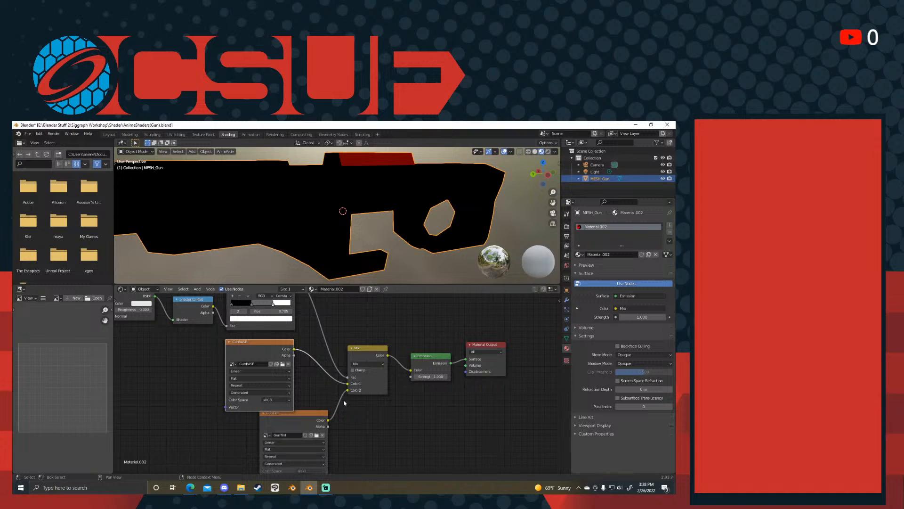
pyautogui.moveTo(347, 390); pyautogui.dragTo(376, 391)
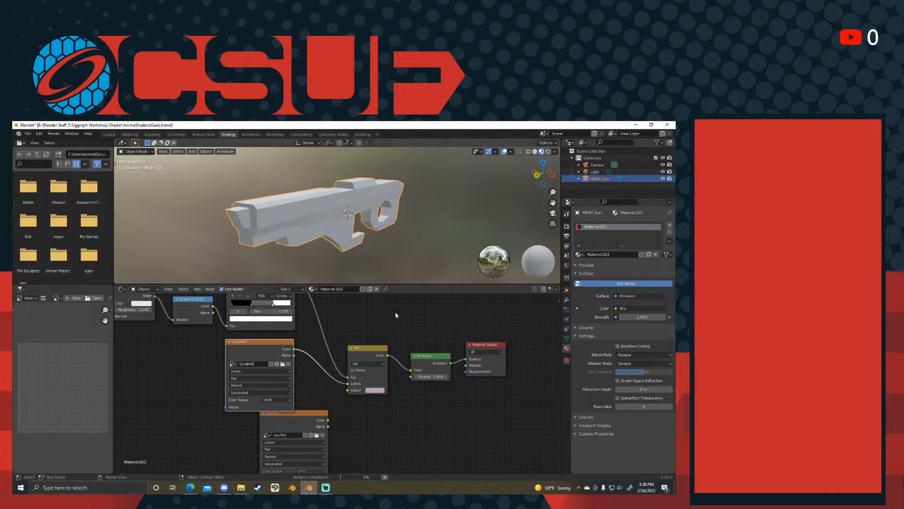
# - Reconnect the GunBASE texture from the Mix node directly to the Emission Color and spread the nodes apart
pyautogui.moveTo(348, 386); pyautogui.dragTo(412, 373)
pyautogui.moveTo(358, 351); pyautogui.dragTo(361, 454)
pyautogui.moveTo(356, 392); pyautogui.dragTo(359, 419, button='middle')
pyautogui.moveTo(427, 398); pyautogui.dragTo(437, 408, button='middle')
pyautogui.moveTo(289, 380); pyautogui.dragTo(374, 370)
pyautogui.moveTo(330, 212); pyautogui.dragTo(271, 186, button='middle')
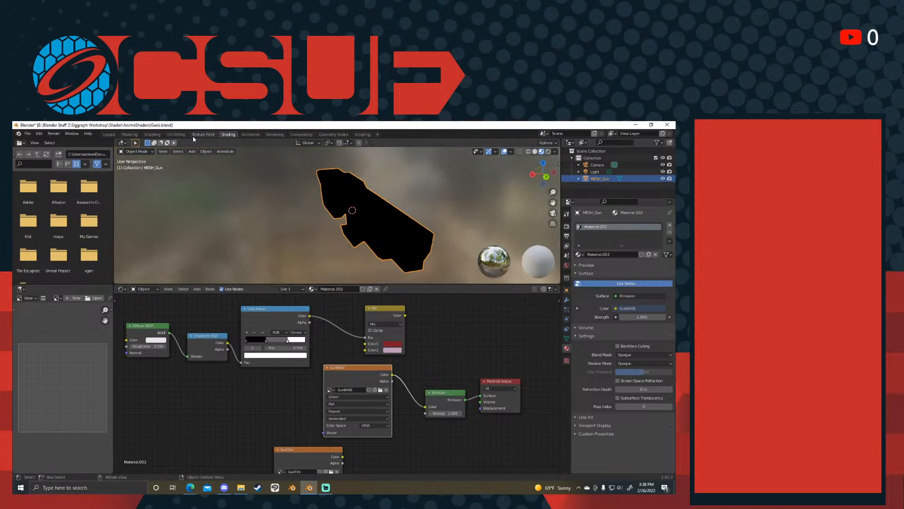
pyautogui.click(176, 134)
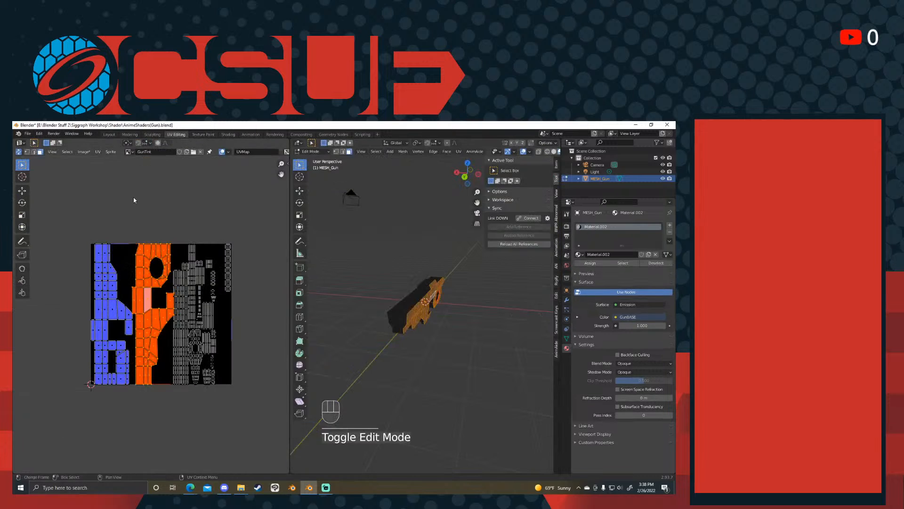
pyautogui.click(208, 135)
pyautogui.click(227, 135)
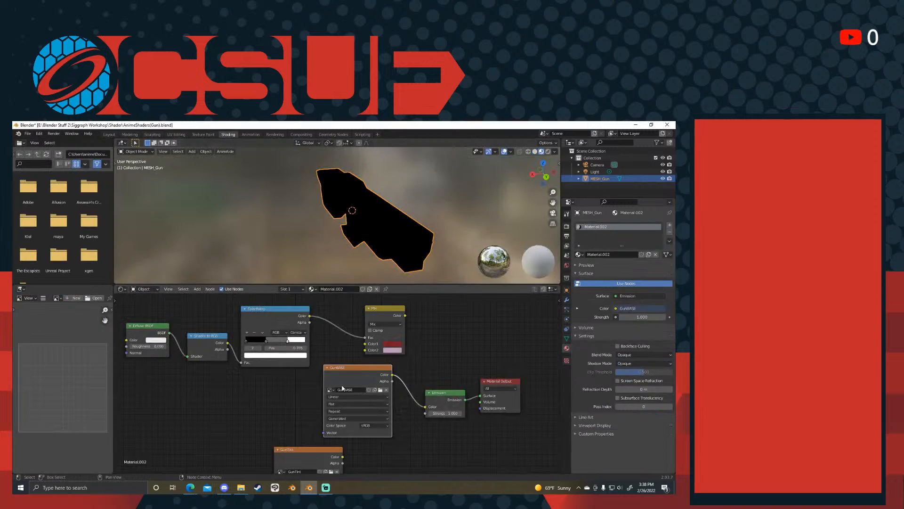
# - Connect the GunTint texture to the Emission Color in place of GunBASE and move GunBASE off to the side
pyautogui.moveTo(358, 394); pyautogui.dragTo(311, 355, button='middle')
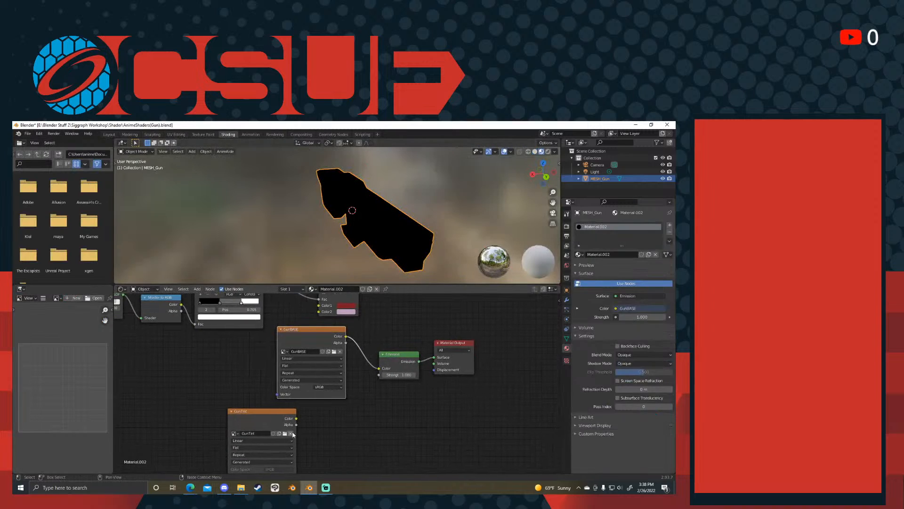
pyautogui.moveTo(297, 418); pyautogui.dragTo(379, 369)
pyautogui.moveTo(306, 329); pyautogui.dragTo(150, 367)
pyautogui.moveTo(271, 415); pyautogui.dragTo(305, 360)
pyautogui.moveTo(443, 222); pyautogui.dragTo(352, 233, button='middle')
pyautogui.scroll(3, 354, 247)
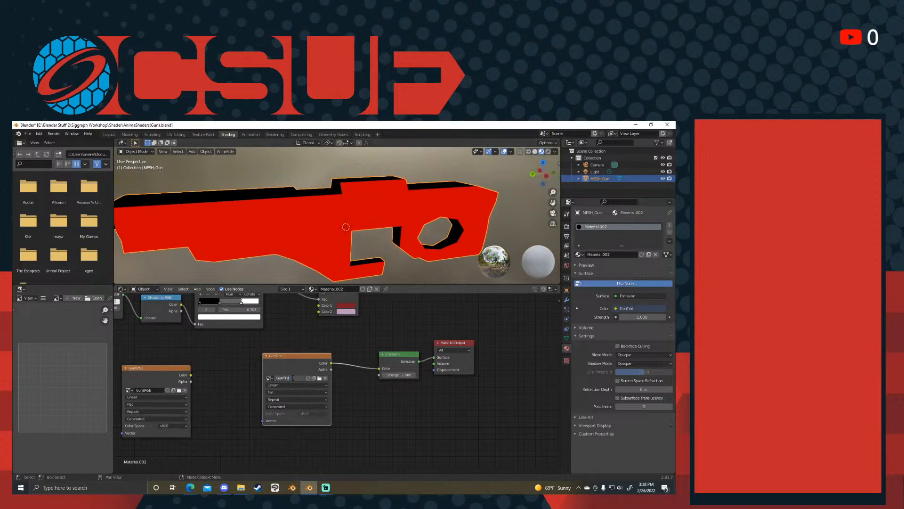
# - Swap the image names so the painted texture is called GunBase and the unpainted one GunTint
pyautogui.write('ase')
pyautogui.press('Return')
pyautogui.moveTo(329, 207); pyautogui.dragTo(387, 212, button='middle')
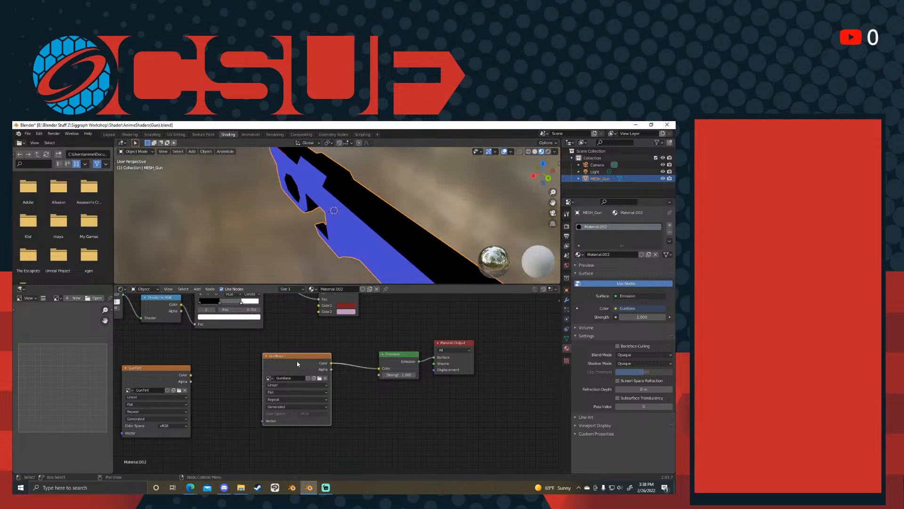
# - Rearrange the texture nodes so that GunTint sits directly above GunBase, leaving GunBase connected to the Emission node
pyautogui.moveTo(300, 362); pyautogui.dragTo(318, 376)
pyautogui.moveTo(391, 260); pyautogui.dragTo(342, 197, button='middle')
pyautogui.moveTo(163, 369); pyautogui.dragTo(251, 343)
pyautogui.moveTo(302, 371); pyautogui.dragTo(262, 430)
pyautogui.moveTo(256, 350); pyautogui.dragTo(283, 340, button='middle')
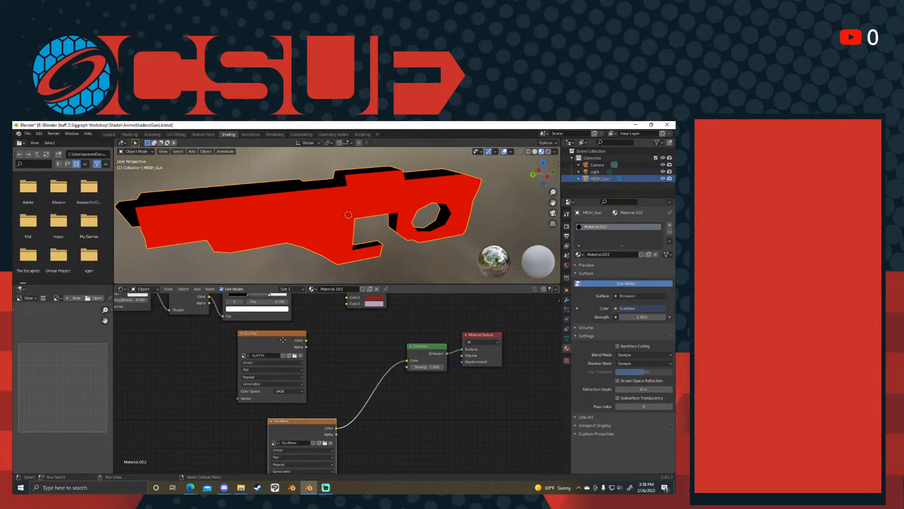
pyautogui.moveTo(294, 340); pyautogui.dragTo(301, 338)
pyautogui.click(331, 340)
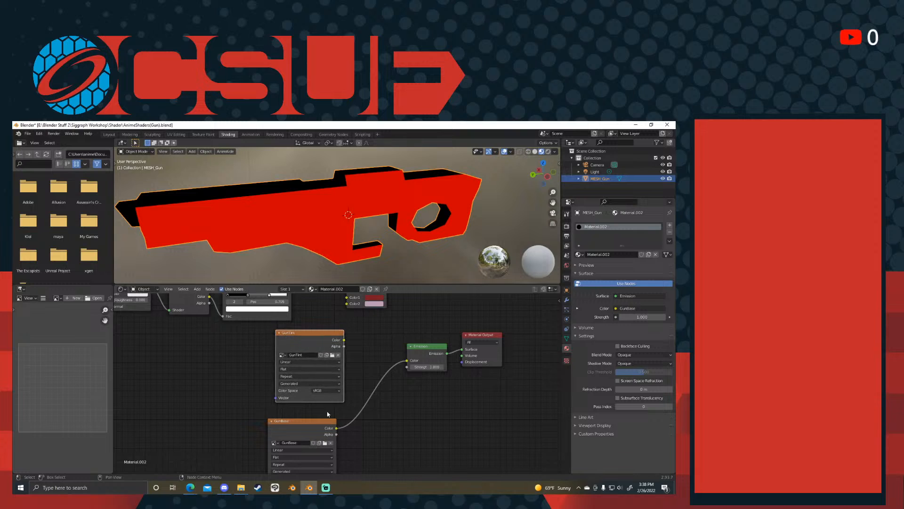
# - Delete the GunTint texture node from the gun's material
pyautogui.click(291, 343)
pyautogui.moveTo(339, 374); pyautogui.dragTo(322, 353, button='middle')
pyautogui.press('x')
# - Add a Hue Saturation Value node below the Emission node
pyautogui.hotkey('shift', 'a')
pyautogui.click(312, 336)
pyautogui.write('mi')
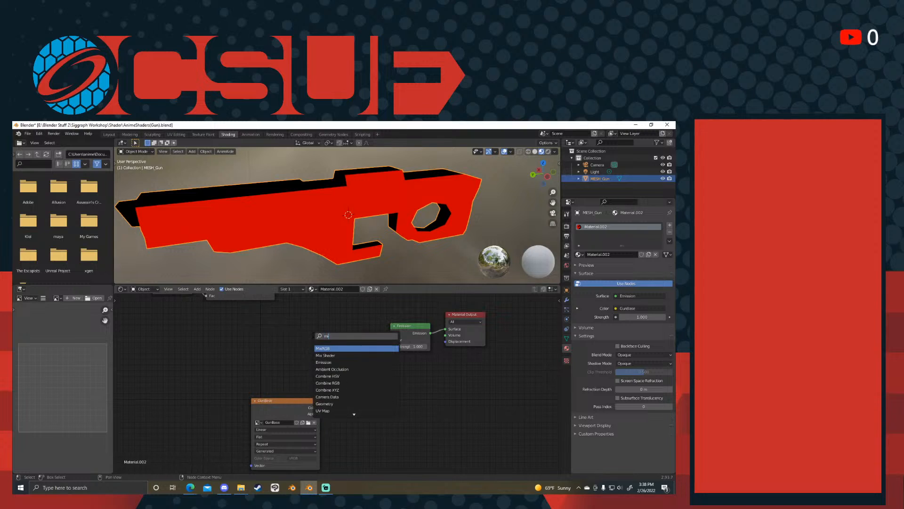
pyautogui.press('BackSpace')
pyautogui.press('BackSpace')
pyautogui.write('hue')
pyautogui.press('Return')
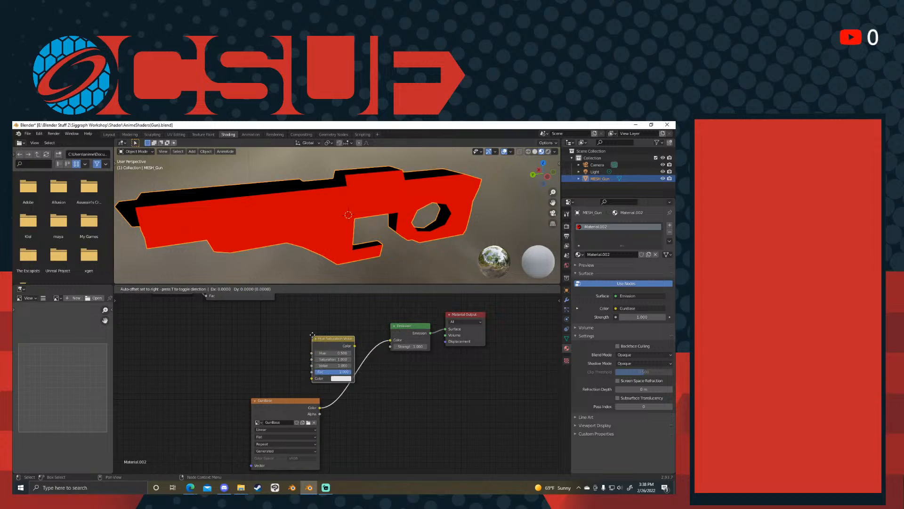
pyautogui.click(389, 385)
# - Place the Hue Saturation Value node beside GunBase and connect the GunBase Color output to its Fac input
pyautogui.moveTo(297, 404); pyautogui.dragTo(233, 367)
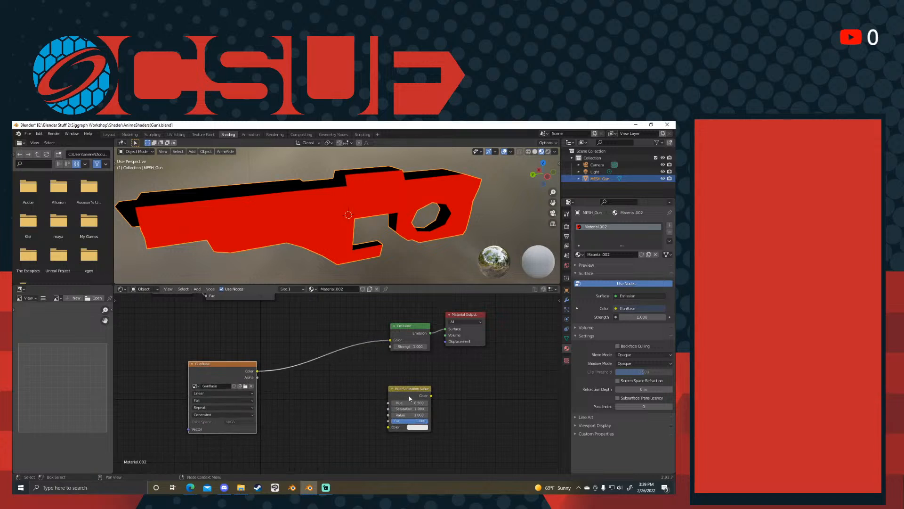
pyautogui.moveTo(409, 398); pyautogui.dragTo(344, 405)
pyautogui.moveTo(325, 433); pyautogui.dragTo(324, 427)
pyautogui.moveTo(347, 392); pyautogui.dragTo(327, 394)
pyautogui.scroll(2, 330, 396)
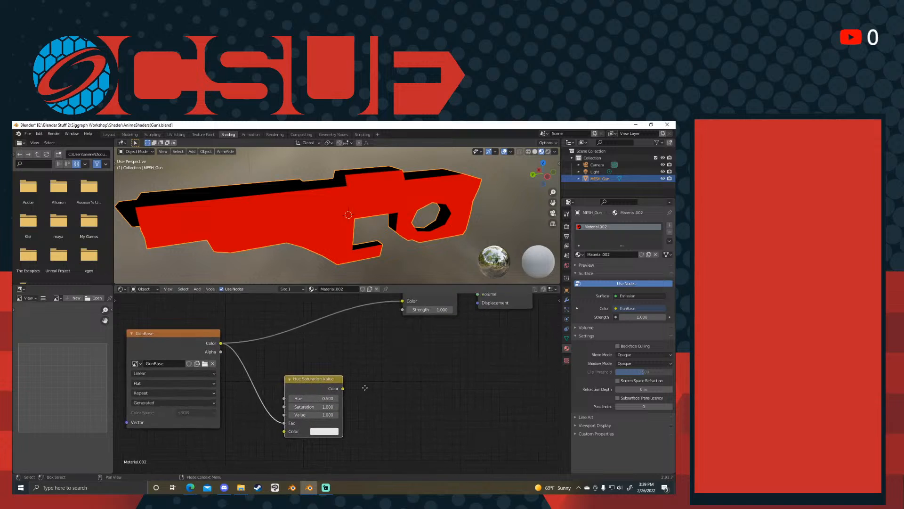
pyautogui.hotkey('shift', 'a')
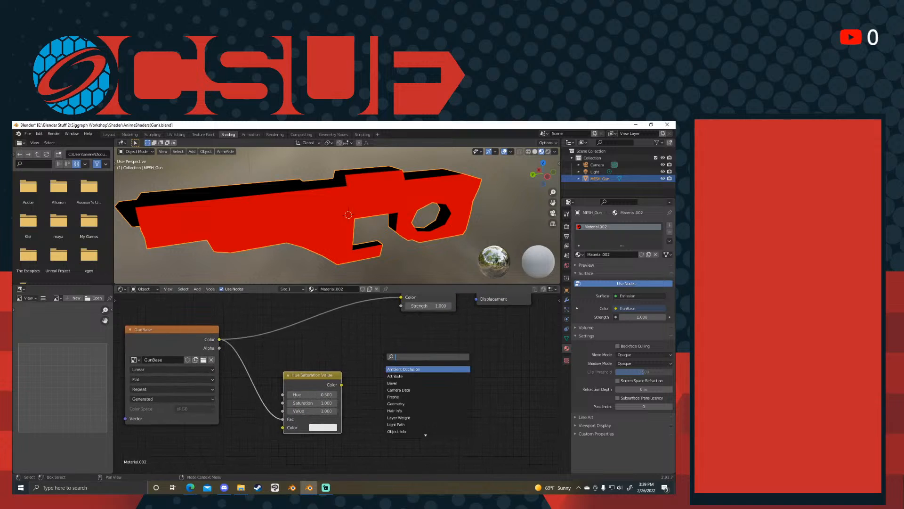
pyautogui.press('Escape')
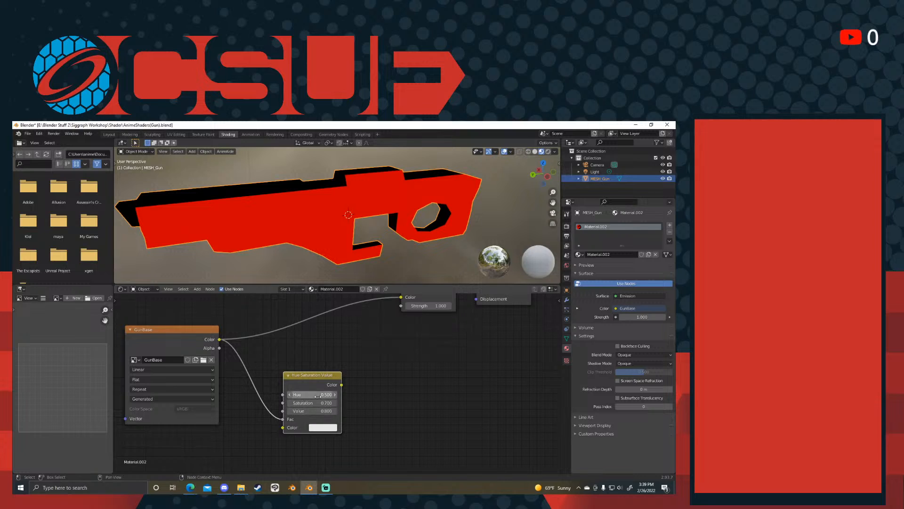
# - Add a Mix node between GunBase and Emission, and connect the Hue Saturation Value Color output to its Color2 input
pyautogui.moveTo(402, 356); pyautogui.dragTo(404, 379, button='middle')
pyautogui.click(403, 378)
pyautogui.hotkey('shift', 'a')
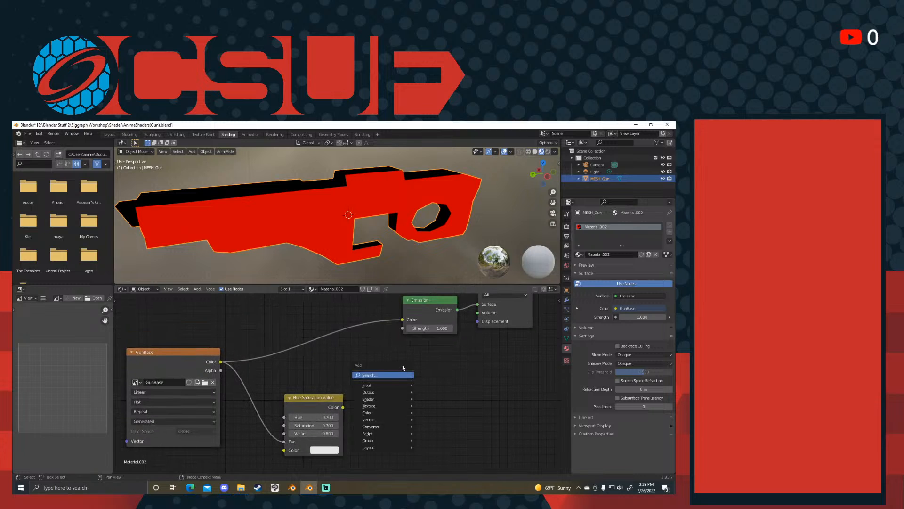
pyautogui.click(404, 374)
pyautogui.write('mix')
pyautogui.press('Return')
pyautogui.click(316, 313)
pyautogui.moveTo(338, 414); pyautogui.dragTo(296, 409)
pyautogui.moveTo(320, 380); pyautogui.dragTo(319, 375)
pyautogui.moveTo(365, 381); pyautogui.dragTo(394, 422, button='middle')
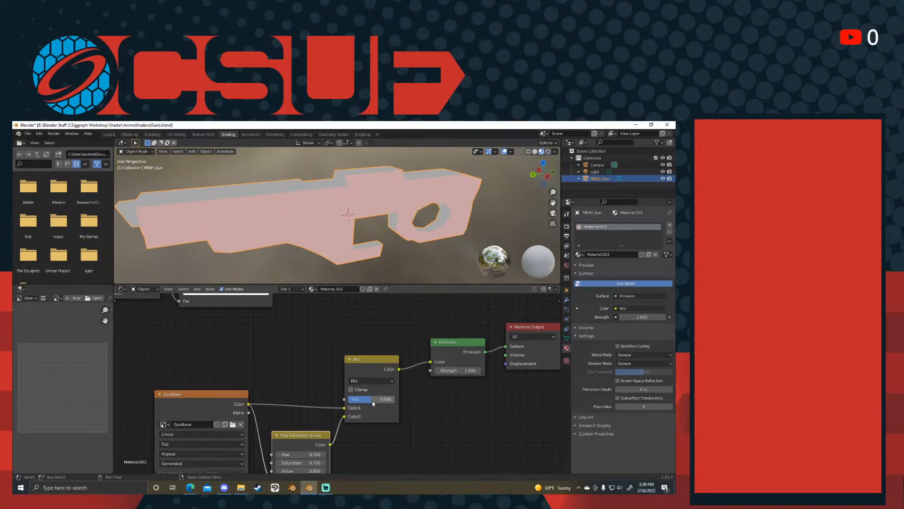
# - Set the Mix node's Fac to 1.000 and its blending mode to Multiply
pyautogui.moveTo(373, 401); pyautogui.dragTo(396, 401)
pyautogui.click(377, 381)
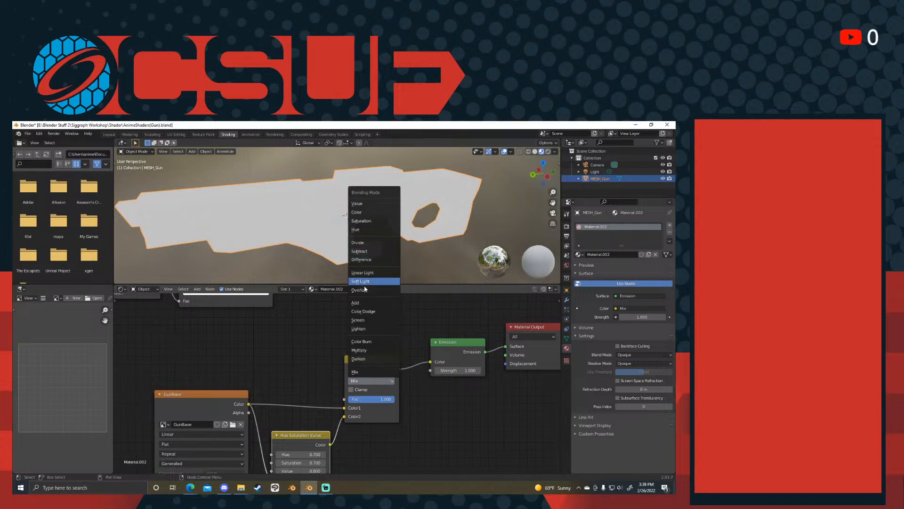
pyautogui.click(365, 350)
pyautogui.moveTo(220, 404); pyautogui.dragTo(217, 367)
pyautogui.moveTo(305, 218); pyautogui.dragTo(405, 227, button='middle')
pyautogui.moveTo(277, 400); pyautogui.dragTo(294, 368, button='middle')
pyautogui.moveTo(223, 333); pyautogui.dragTo(197, 362)
pyautogui.click(304, 322)
pyautogui.moveTo(309, 326); pyautogui.dragTo(311, 338, button='middle')
pyautogui.moveTo(417, 234); pyautogui.dragTo(315, 238, button='middle')
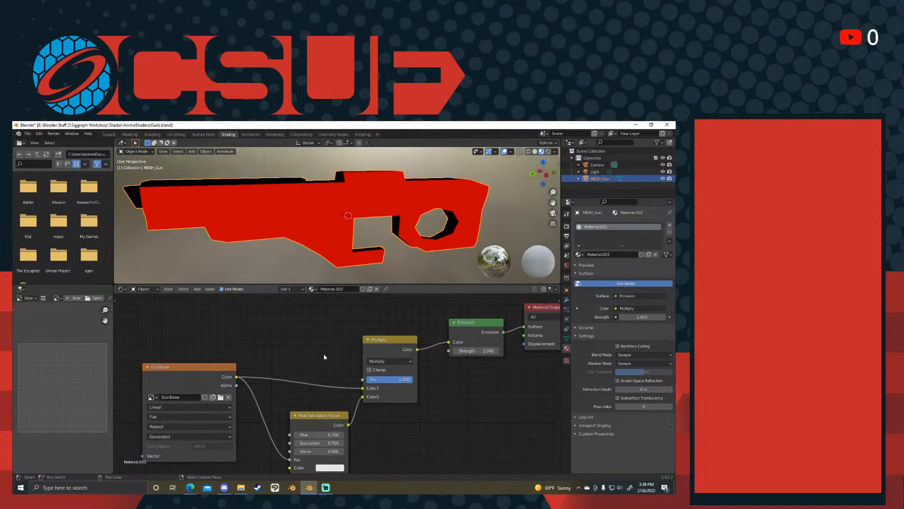
pyautogui.moveTo(324, 357); pyautogui.dragTo(322, 362, button='middle')
pyautogui.scroll(1, 321, 360)
pyautogui.hotkey('shift', 'a')
pyautogui.scroll(-2, 352, 396)
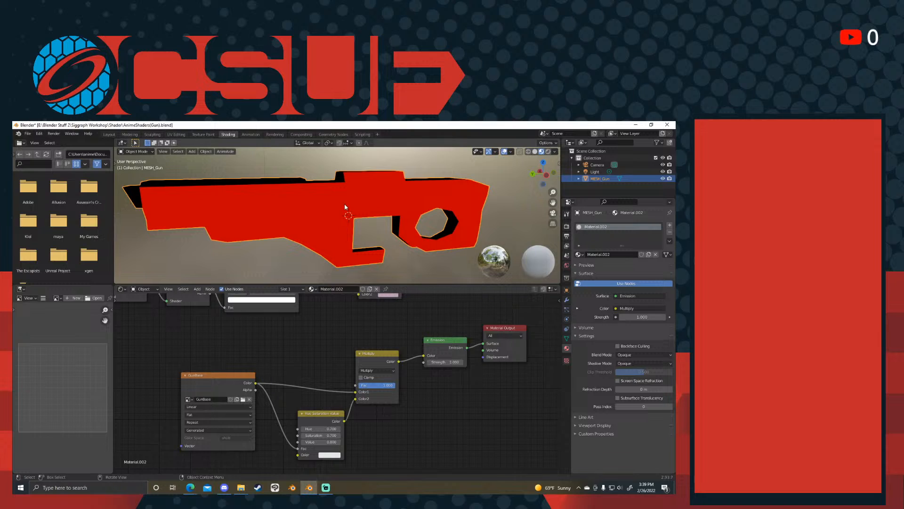
pyautogui.hotkey('shift', 'a')
pyautogui.click(322, 341)
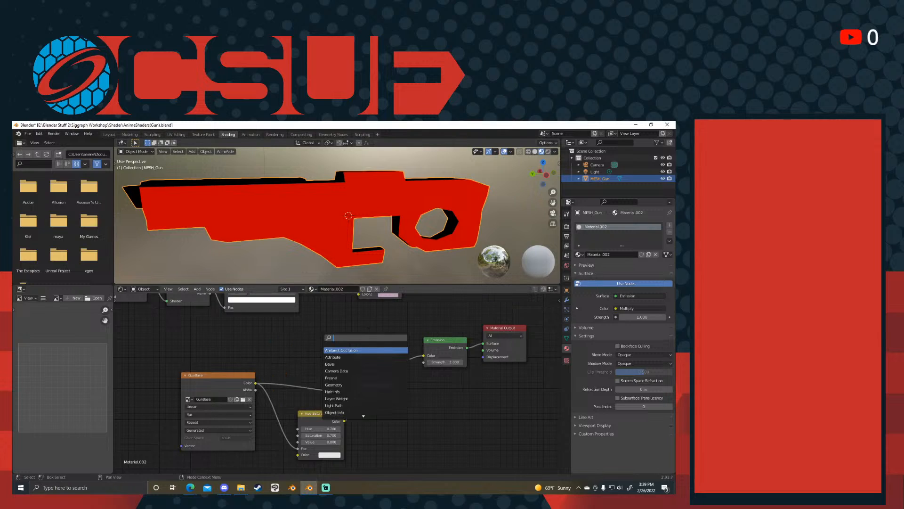
# - Show the GunTint image in the image editor and widen that editor to about twice its width
pyautogui.click(59, 297)
pyautogui.click(71, 315)
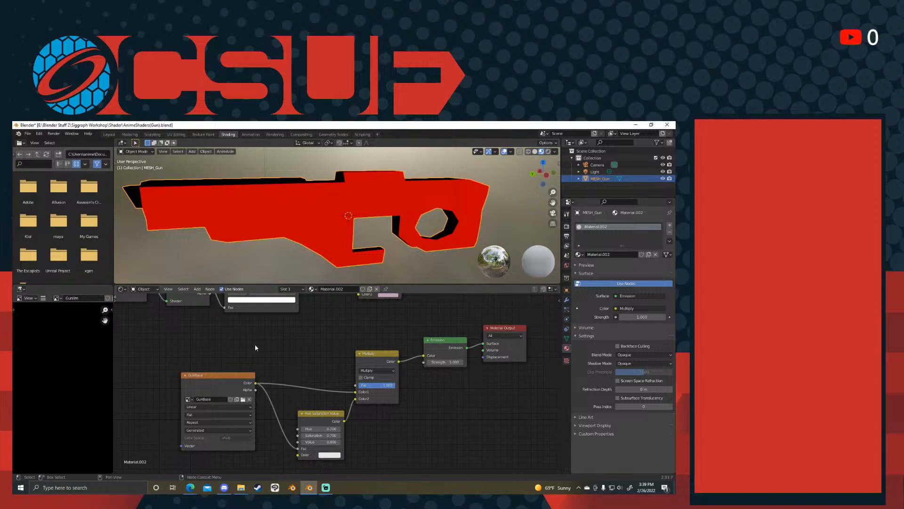
pyautogui.scroll(-3, 262, 344)
pyautogui.scroll(-1, 135, 343)
pyautogui.scroll(-2, 73, 343)
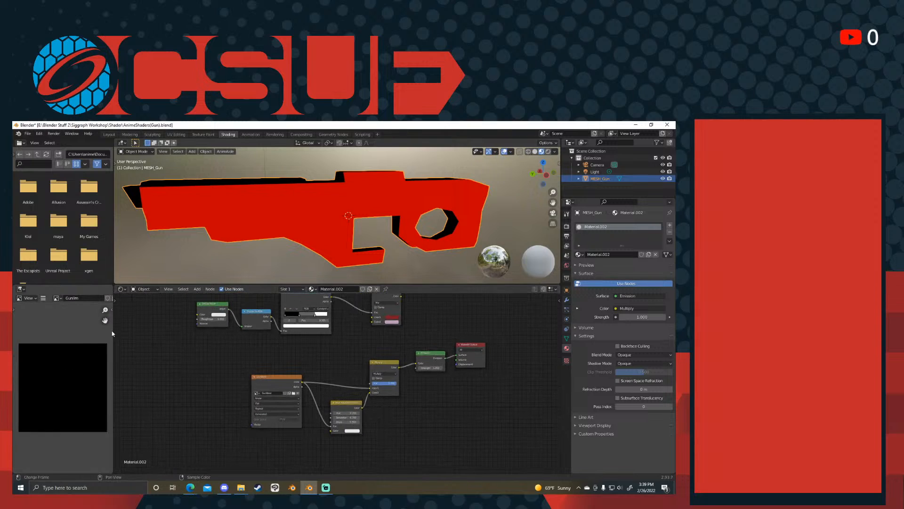
pyautogui.moveTo(131, 333); pyautogui.dragTo(202, 334)
pyautogui.scroll(3, 174, 366)
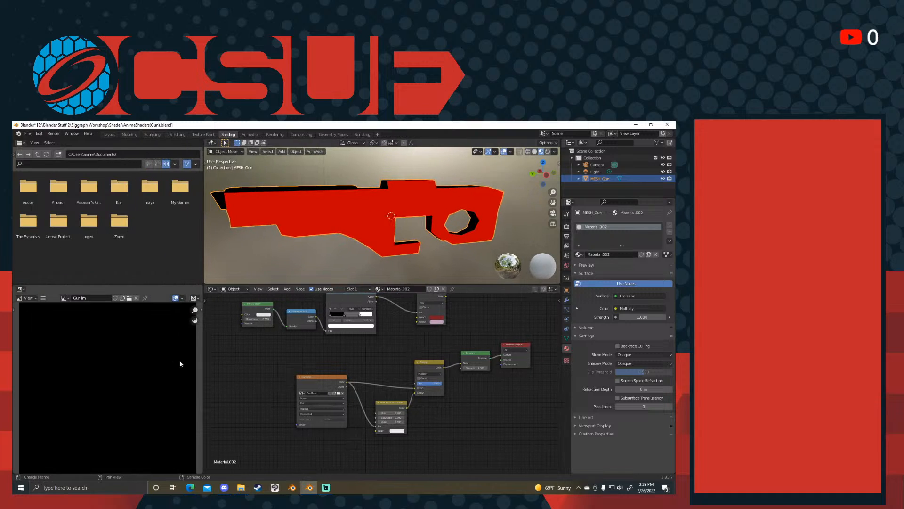
pyautogui.scroll(1, 386, 221)
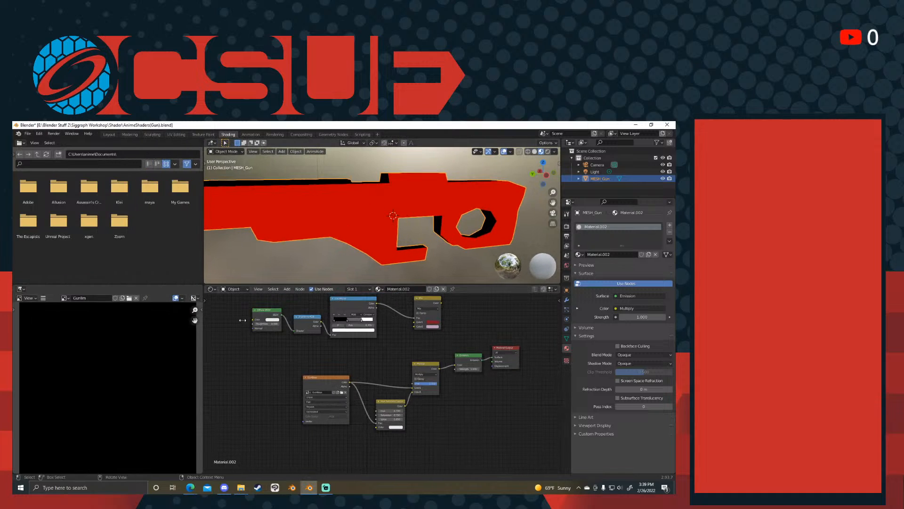
pyautogui.scroll(-2, 120, 375)
pyautogui.hotkey('ctrl', 'Tab')
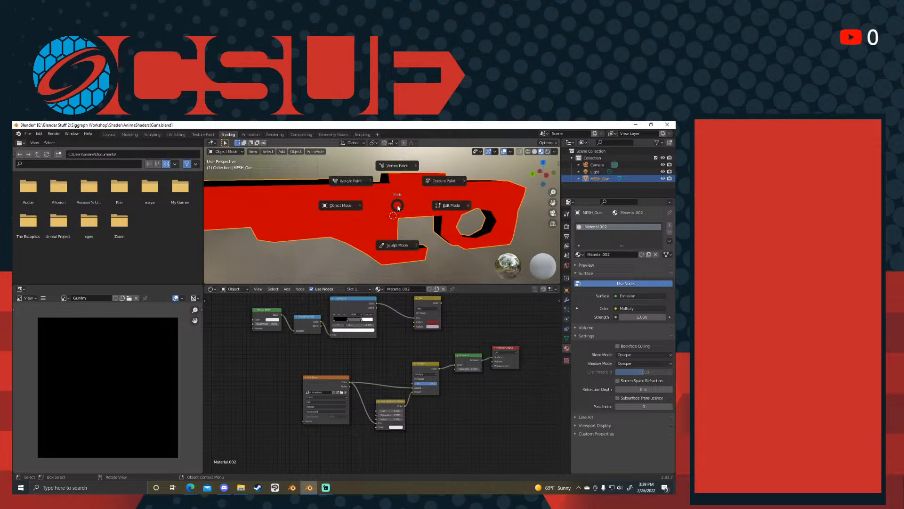
pyautogui.click(362, 206)
pyautogui.hotkey('ctrl', 'Tab')
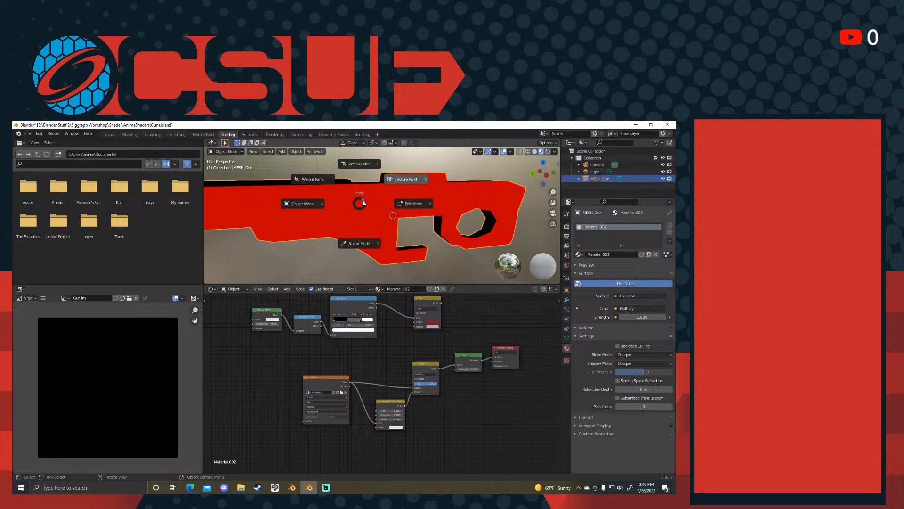
pyautogui.click(400, 203)
pyautogui.moveTo(390, 200)
pyautogui.mouseDown(button='middle')
pyautogui.moveTo(405, 221)
pyautogui.moveTo(389, 214)
pyautogui.mouseUp(button='middle')
pyautogui.click(388, 215)
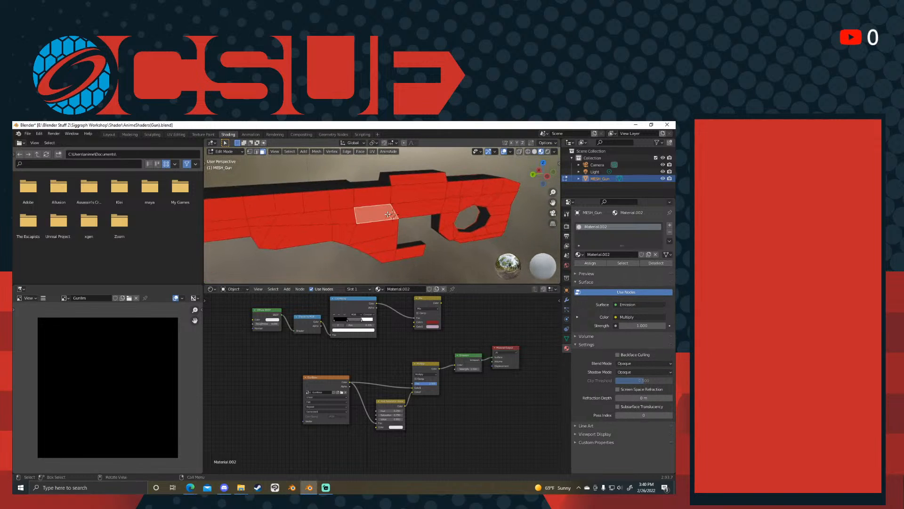
pyautogui.hotkey('alt', 'a')
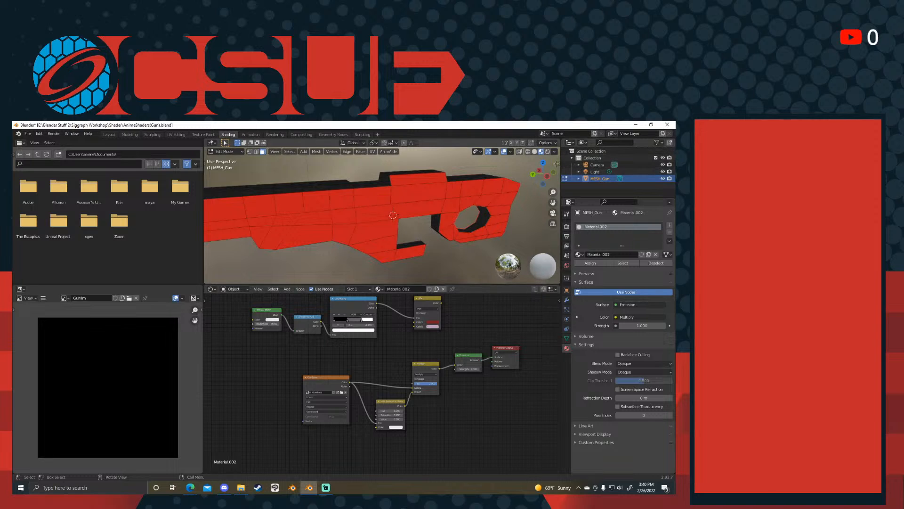
# - Show the 3D viewport's sidebar, switch the gun to Texture Paint mode and display GunTint in the image editor
pyautogui.click(559, 164)
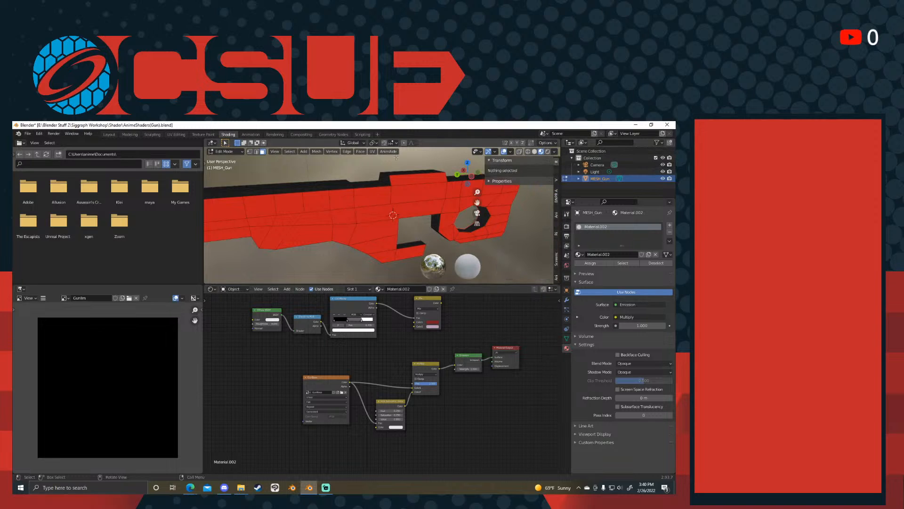
pyautogui.hotkey('ctrl', 'Tab')
pyautogui.click(348, 155)
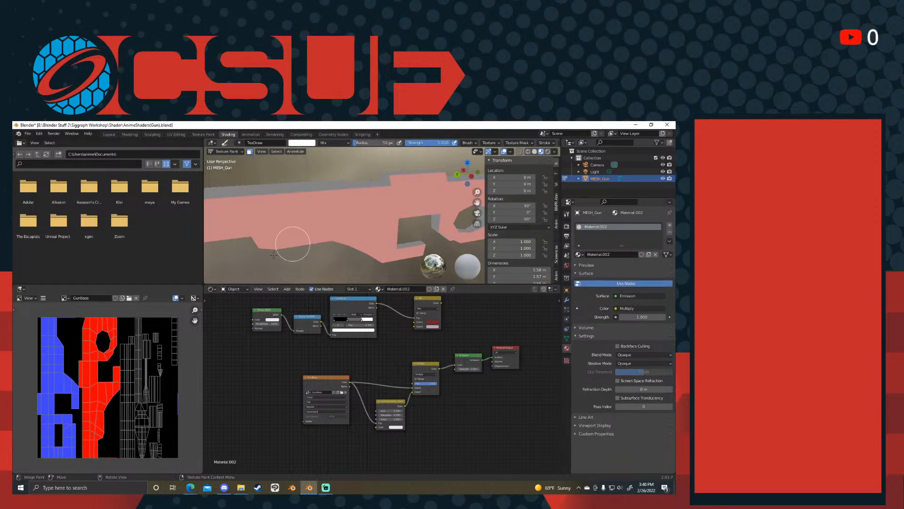
pyautogui.click(65, 302)
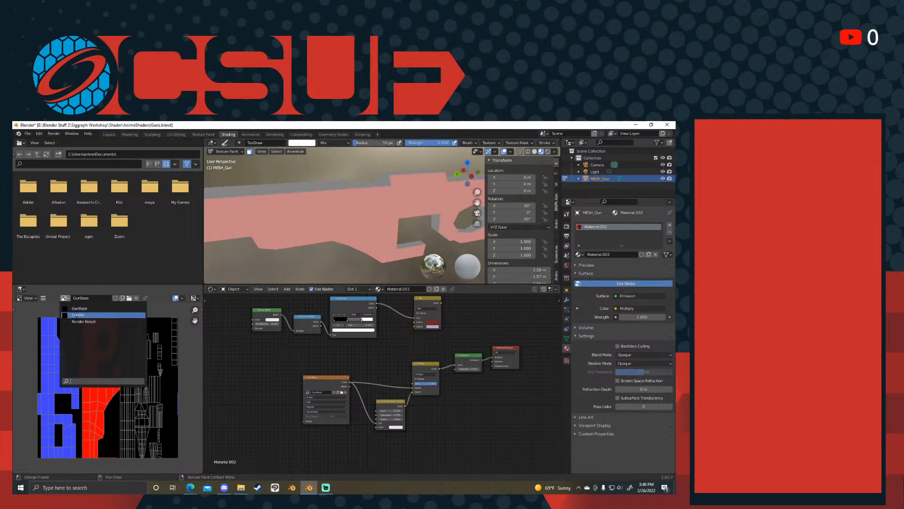
pyautogui.click(85, 318)
pyautogui.moveTo(338, 238); pyautogui.dragTo(351, 205, button='middle')
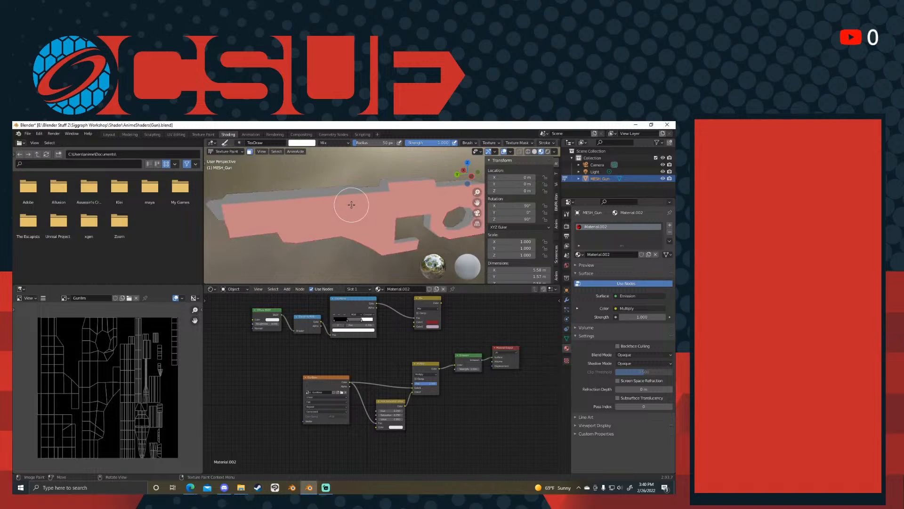
# - Move the GunBase Color link from the Hue Saturation Value node's Fac input to its Color input
pyautogui.scroll(1, 440, 221)
pyautogui.press('a')
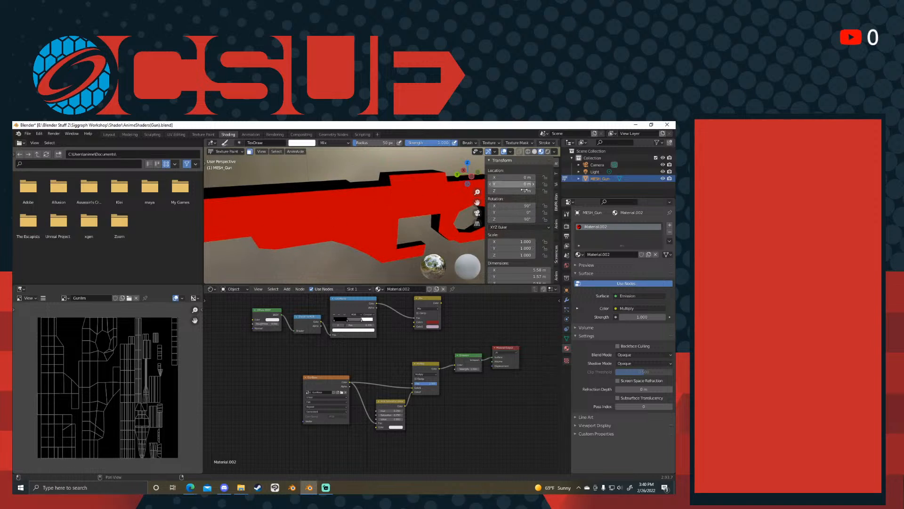
pyautogui.scroll(3, 418, 421)
pyautogui.moveTo(362, 412); pyautogui.dragTo(360, 419)
# - Undo a white test dab on the gun and show the active paint tool's texture slots and brush settings
pyautogui.moveTo(401, 205); pyautogui.dragTo(412, 206)
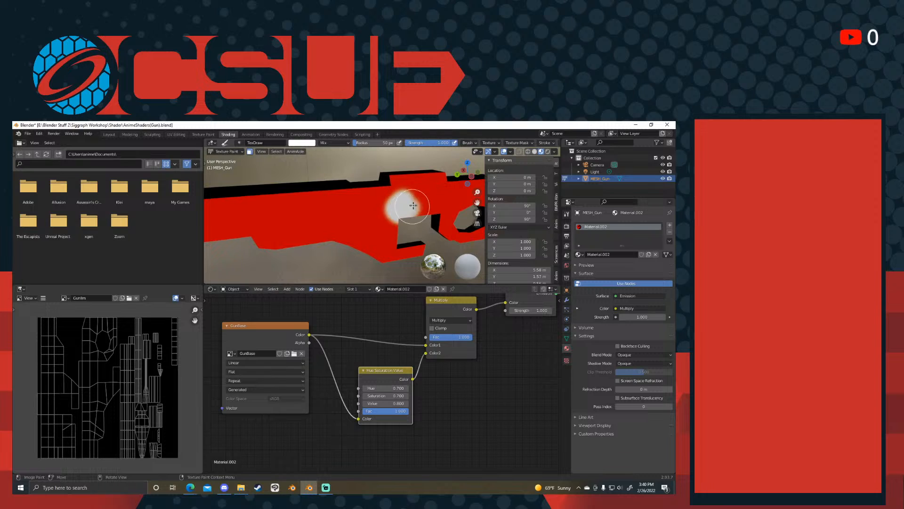
pyautogui.hotkey('ctrl', 'z')
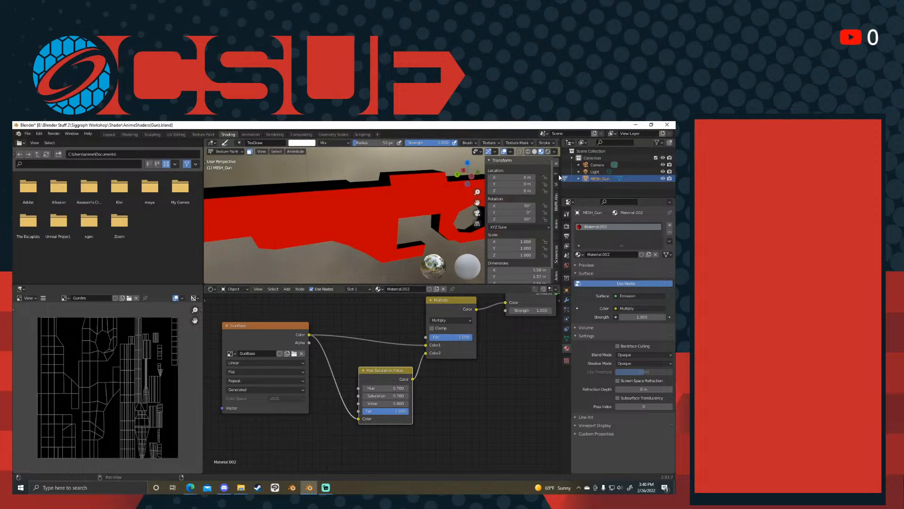
pyautogui.click(557, 175)
pyautogui.scroll(-2, 363, 238)
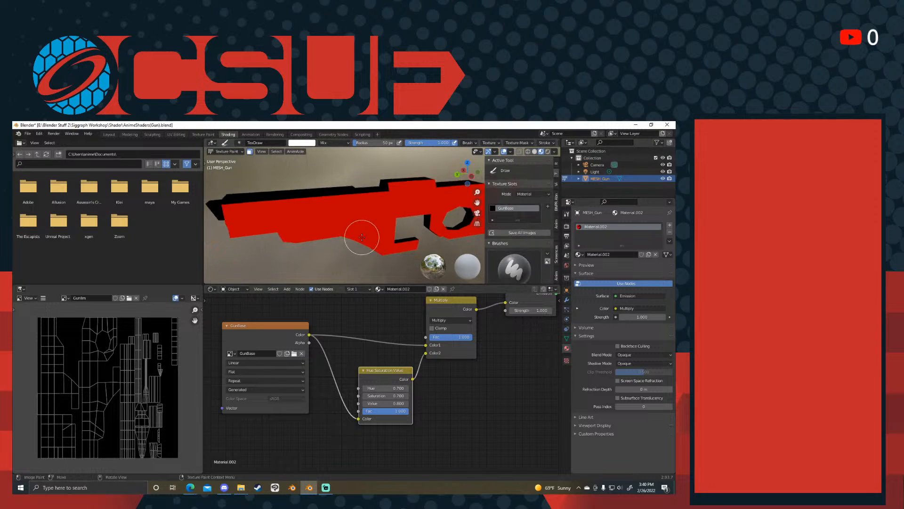
# - Try painting white strokes on the gun's body, undoing each one
pyautogui.moveTo(336, 336); pyautogui.dragTo(329, 342, button='middle')
pyautogui.scroll(4, 347, 202)
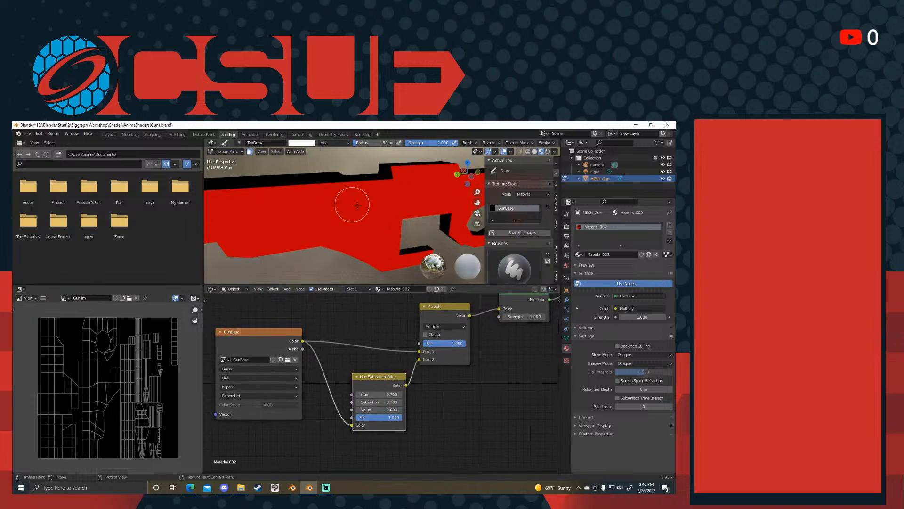
pyautogui.moveTo(377, 205)
pyautogui.mouseDown()
pyautogui.moveTo(435, 193)
pyautogui.moveTo(428, 203)
pyautogui.mouseUp()
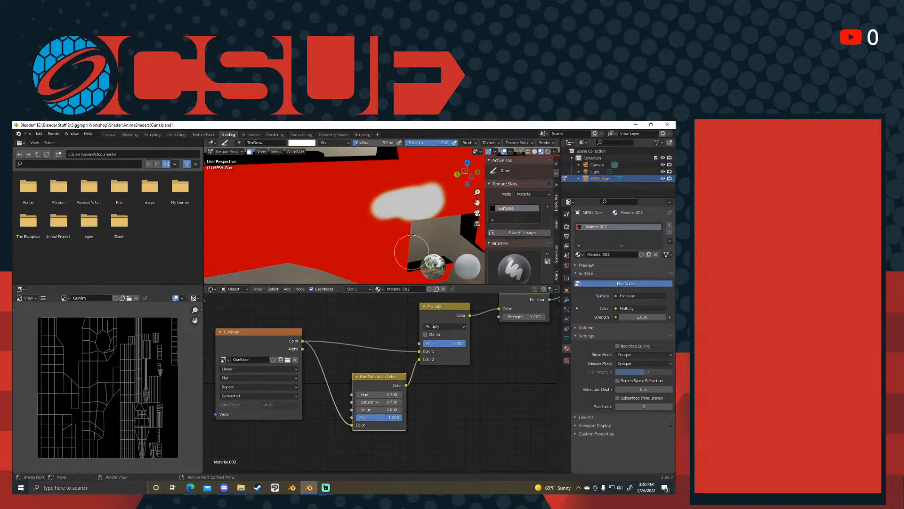
pyautogui.hotkey('ctrl', 'z')
pyautogui.moveTo(263, 338)
pyautogui.mouseDown()
pyautogui.moveTo(290, 319)
pyautogui.moveTo(261, 320)
pyautogui.mouseUp()
pyautogui.moveTo(381, 388)
pyautogui.mouseDown()
pyautogui.moveTo(386, 380)
pyautogui.moveTo(379, 379)
pyautogui.mouseUp()
pyautogui.moveTo(430, 211); pyautogui.dragTo(431, 221)
pyautogui.moveTo(431, 222); pyautogui.dragTo(322, 230, button='middle')
pyautogui.hotkey('ctrl', 'z')
pyautogui.moveTo(363, 224)
pyautogui.mouseDown()
pyautogui.moveTo(403, 228)
pyautogui.moveTo(424, 247)
pyautogui.moveTo(417, 257)
pyautogui.mouseUp()
pyautogui.moveTo(419, 239)
pyautogui.mouseDown(button='middle')
pyautogui.moveTo(389, 222)
pyautogui.moveTo(420, 256)
pyautogui.mouseUp(button='middle')
pyautogui.hotkey('ctrl', 'z')
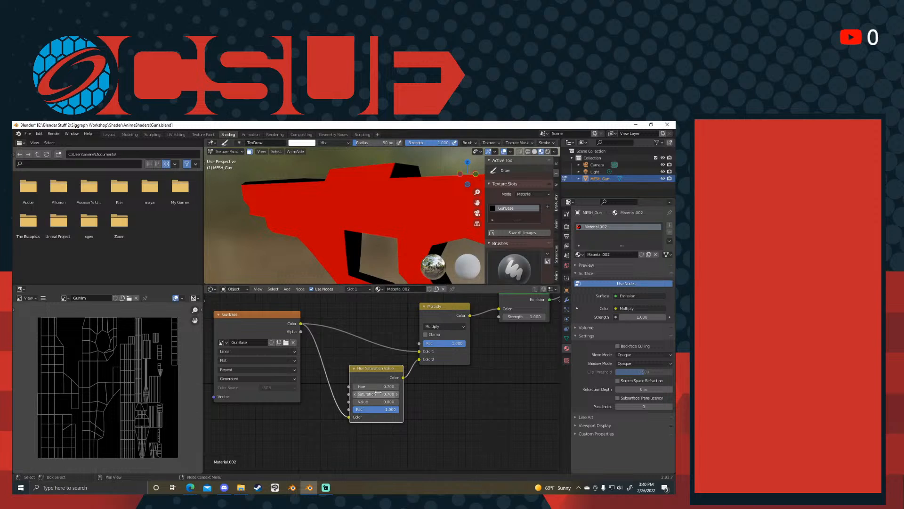
# - Preview the Hue Saturation Value node's output and set Hue to 1.000, Saturation to 1.400 and a higher Value
pyautogui.keyDown('ctrl'); pyautogui.keyDown('shift'); pyautogui.click(377, 373); pyautogui.keyUp('shift'); pyautogui.keyUp('ctrl')
pyautogui.moveTo(430, 363); pyautogui.dragTo(376, 372, button='middle')
pyautogui.moveTo(344, 389); pyautogui.dragTo(357, 417)
pyautogui.click(355, 425)
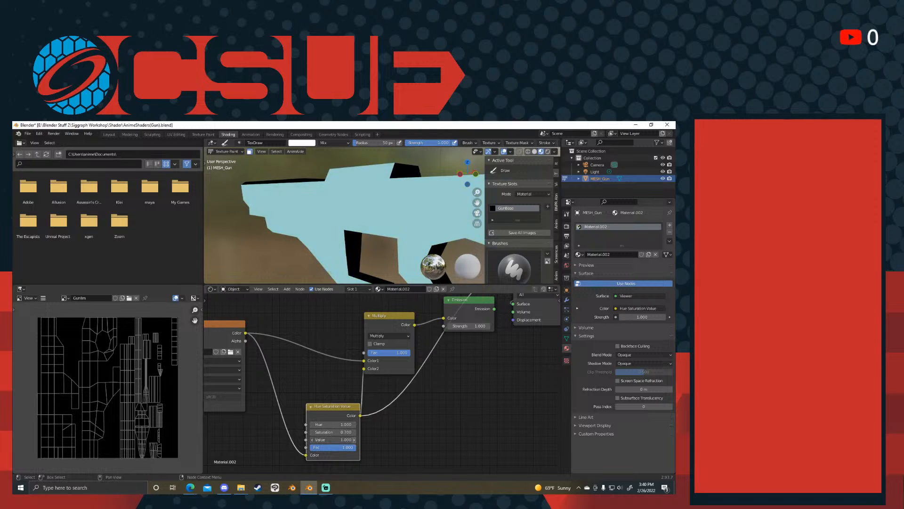
pyautogui.moveTo(332, 432); pyautogui.dragTo(334, 384)
# - Preview the Multiply node's output and restore the Emission node's connection to the Material Output
pyautogui.keyDown('ctrl'); pyautogui.keyDown('shift'); pyautogui.click(376, 319); pyautogui.keyUp('shift'); pyautogui.keyUp('ctrl')
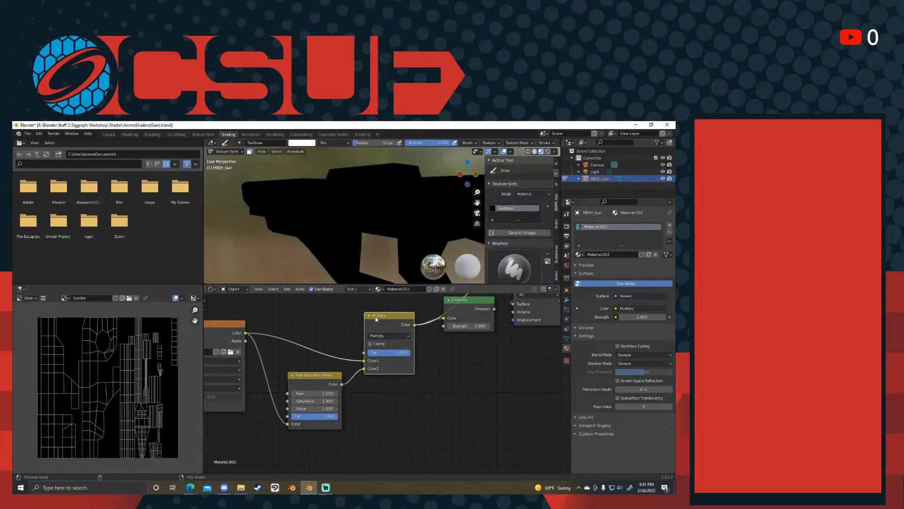
pyautogui.moveTo(466, 345); pyautogui.dragTo(434, 388, button='middle')
pyautogui.keyDown('ctrl'); pyautogui.keyDown('shift'); pyautogui.click(428, 360); pyautogui.keyUp('shift'); pyautogui.keyUp('ctrl')
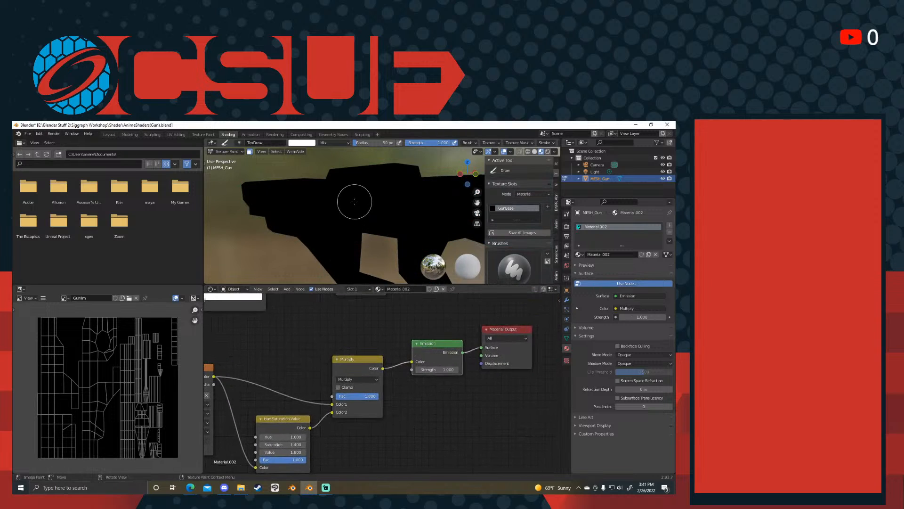
# - Paint a small white dab and a larger white patch below it on the gun's body
pyautogui.click(354, 202)
pyautogui.moveTo(343, 234); pyautogui.dragTo(339, 252)
# - Add an Image Texture node above the GunBase texture node
pyautogui.moveTo(287, 391)
pyautogui.mouseDown(button='middle')
pyautogui.moveTo(340, 362)
pyautogui.moveTo(417, 348)
pyautogui.moveTo(393, 364)
pyautogui.moveTo(371, 352)
pyautogui.mouseUp(button='middle')
pyautogui.moveTo(427, 371); pyautogui.dragTo(414, 385, button='middle')
pyautogui.moveTo(410, 406)
pyautogui.mouseDown()
pyautogui.moveTo(400, 406)
pyautogui.moveTo(426, 406)
pyautogui.moveTo(397, 406)
pyautogui.moveTo(427, 406)
pyautogui.mouseUp()
pyautogui.moveTo(347, 357); pyautogui.dragTo(392, 350, button='middle')
pyautogui.click(382, 354)
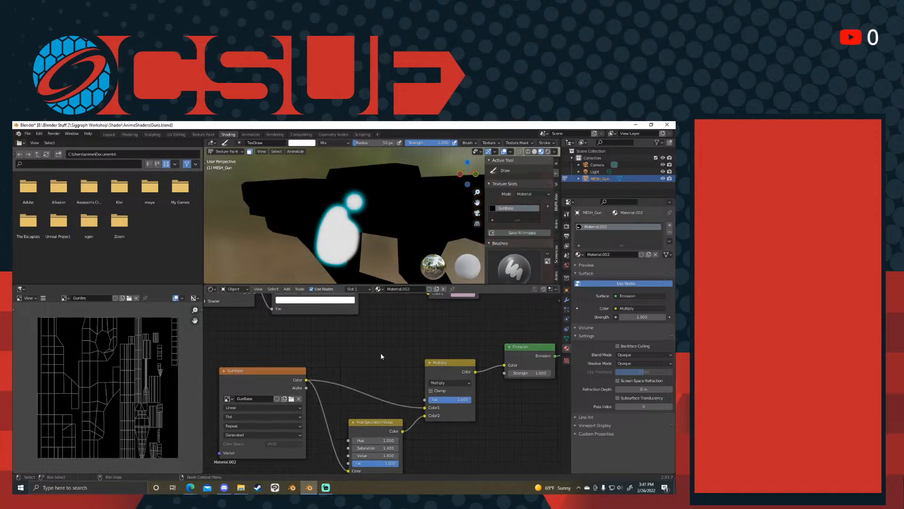
pyautogui.hotkey('shift', 'a')
pyautogui.click(385, 350)
pyautogui.write('image')
pyautogui.press('Return')
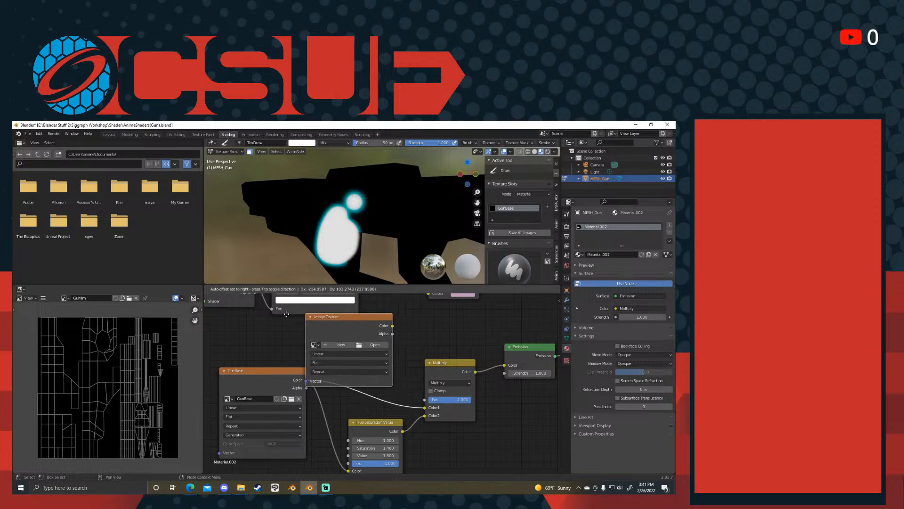
pyautogui.click(264, 306)
pyautogui.keyDown('shift'); pyautogui.scroll(3, 335, 387); pyautogui.keyUp('shift')
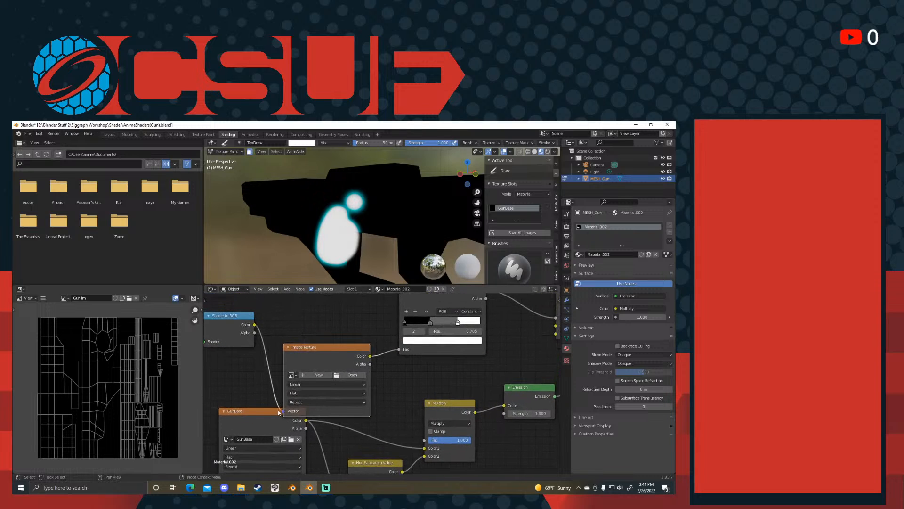
# - Connect the new Image Texture's Color output to the Multiply node's Fac and remove its Shader to RGB and color ramp links
pyautogui.moveTo(278, 413); pyautogui.dragTo(289, 373)
pyautogui.hotkey('ctrl', 'z')
pyautogui.moveTo(370, 356); pyautogui.dragTo(425, 441)
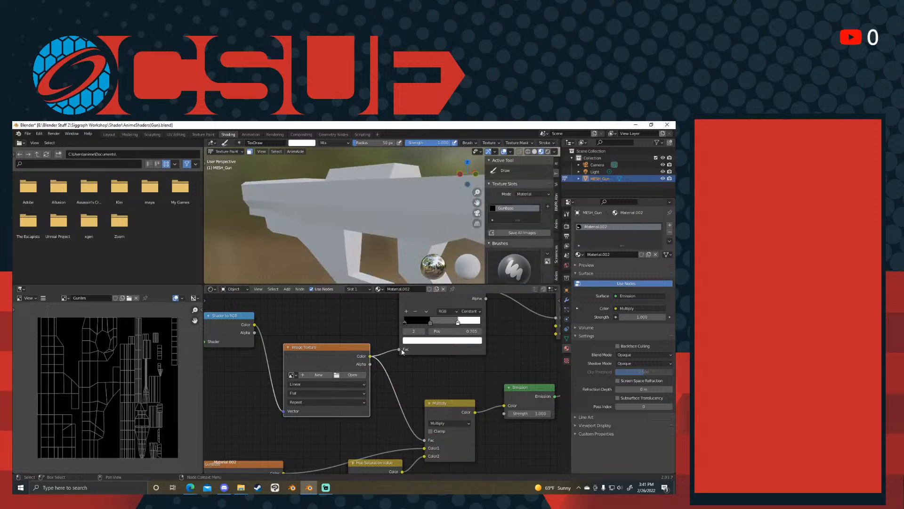
pyautogui.moveTo(400, 350); pyautogui.dragTo(372, 365)
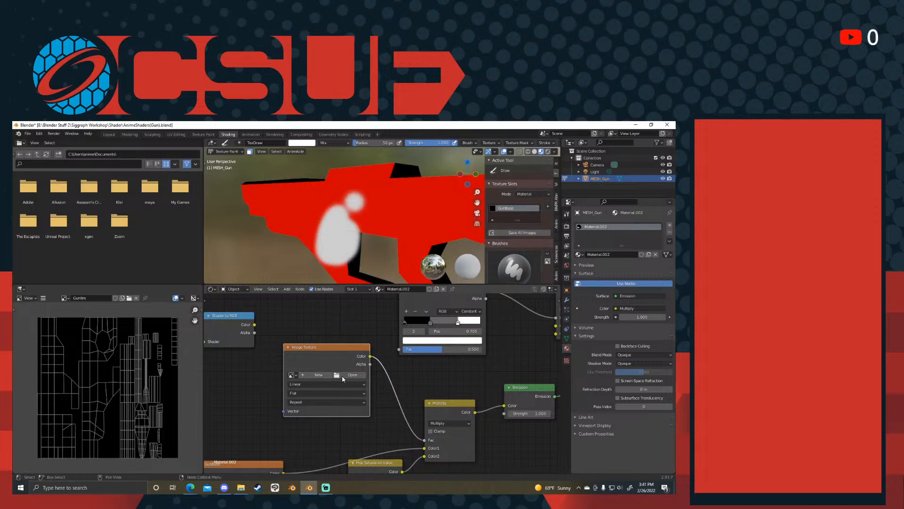
# - Assign the GunTint image to the new Image Texture node
pyautogui.click(291, 376)
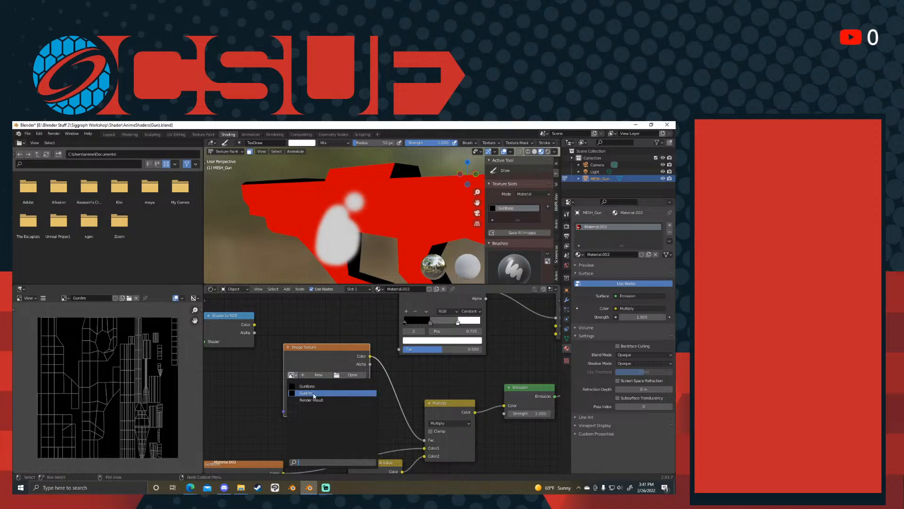
pyautogui.click(303, 395)
pyautogui.moveTo(346, 346); pyautogui.dragTo(331, 351)
pyautogui.moveTo(414, 401); pyautogui.dragTo(380, 368, button='middle')
# - Try painting a white stroke across the gun's body, undo it, and make GunTint the active texture slot
pyautogui.moveTo(338, 205); pyautogui.dragTo(401, 234)
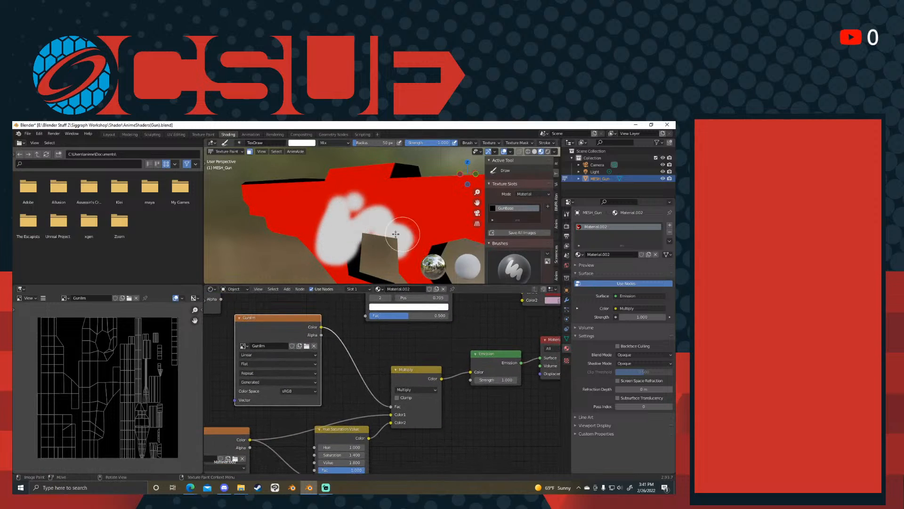
pyautogui.moveTo(350, 237)
pyautogui.mouseDown(button='middle')
pyautogui.moveTo(438, 222)
pyautogui.moveTo(416, 229)
pyautogui.mouseUp(button='middle')
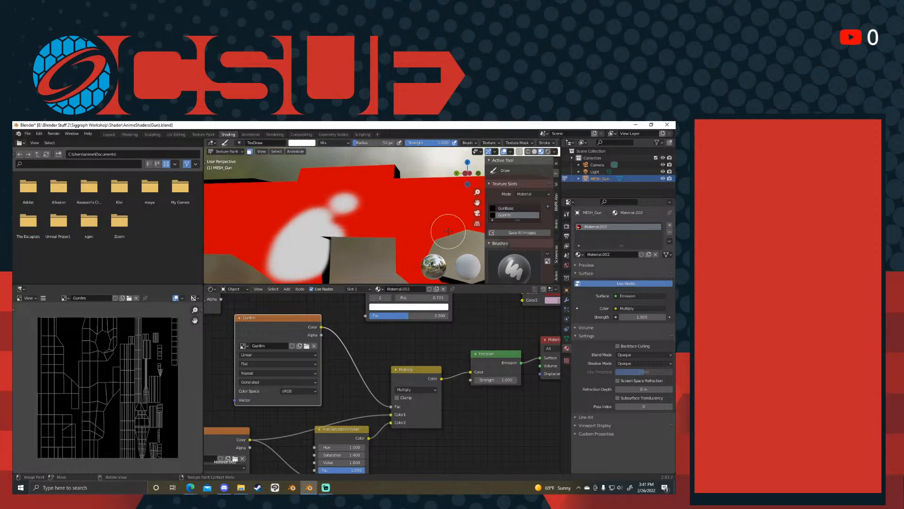
# - Move the Hue Saturation Value node down and slightly left, clear of the link between GunBase and Multiply
pyautogui.moveTo(324, 365); pyautogui.dragTo(382, 295, button='middle')
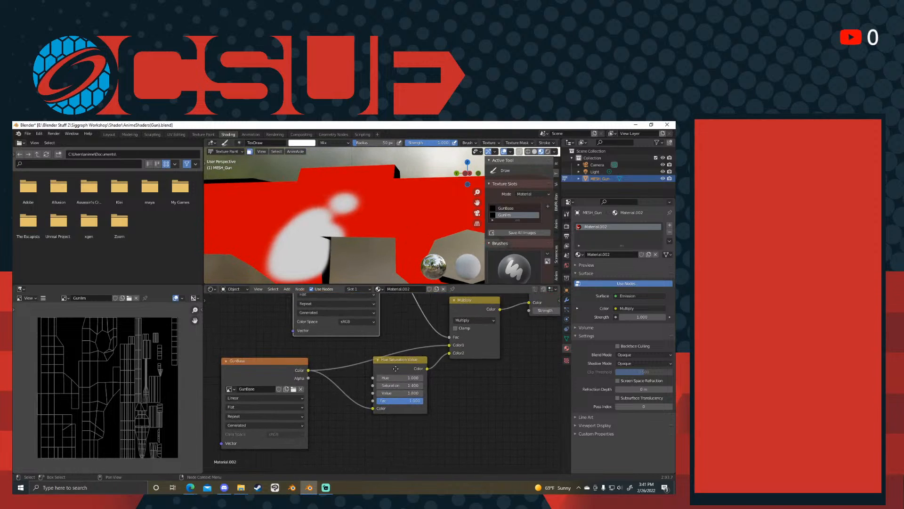
pyautogui.moveTo(395, 369); pyautogui.dragTo(398, 372, button='middle')
pyautogui.moveTo(410, 366); pyautogui.dragTo(395, 406)
pyautogui.moveTo(398, 379); pyautogui.dragTo(381, 450, button='middle')
# - Try white test strokes on the GunTint texture beside the body's white patches and undo them
pyautogui.moveTo(344, 225); pyautogui.dragTo(370, 207)
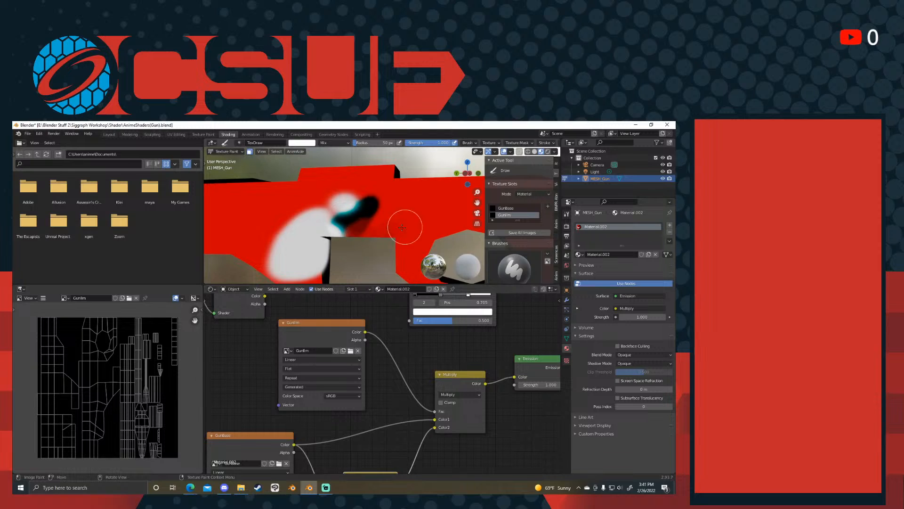
pyautogui.hotkey('ctrl', 'z')
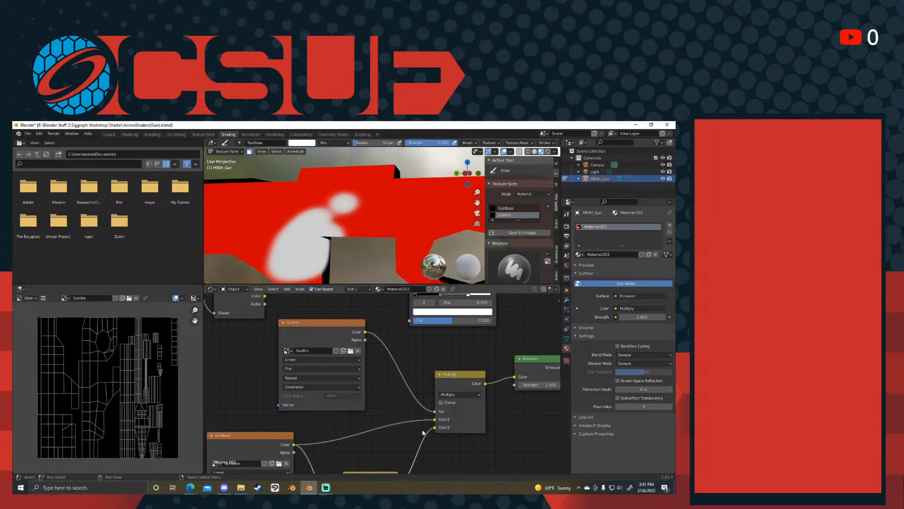
pyautogui.moveTo(423, 434); pyautogui.dragTo(414, 424, button='middle')
pyautogui.scroll(-2, 320, 210)
pyautogui.moveTo(408, 211); pyautogui.dragTo(409, 234)
pyautogui.hotkey('ctrl', 'z')
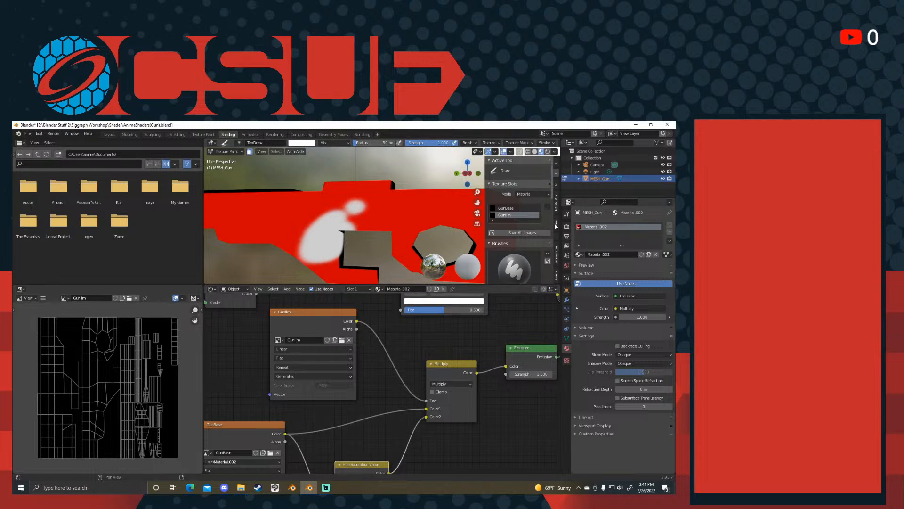
pyautogui.click(557, 192)
pyautogui.click(557, 183)
pyautogui.click(557, 173)
pyautogui.click(557, 163)
pyautogui.click(557, 175)
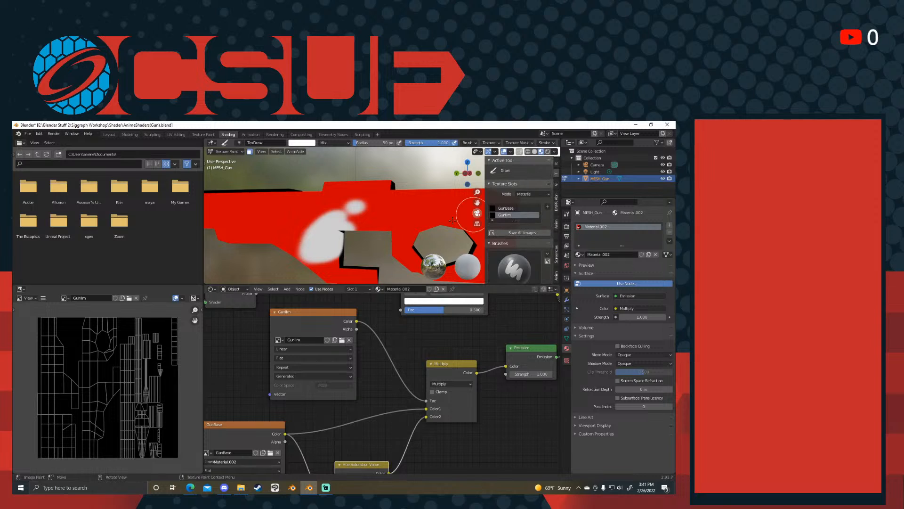
# - Swap the brush color to black and paint a stroke across the gun's body above the white patch
pyautogui.moveTo(375, 263); pyautogui.dragTo(415, 255, button='middle')
pyautogui.scroll(-8, 523, 238)
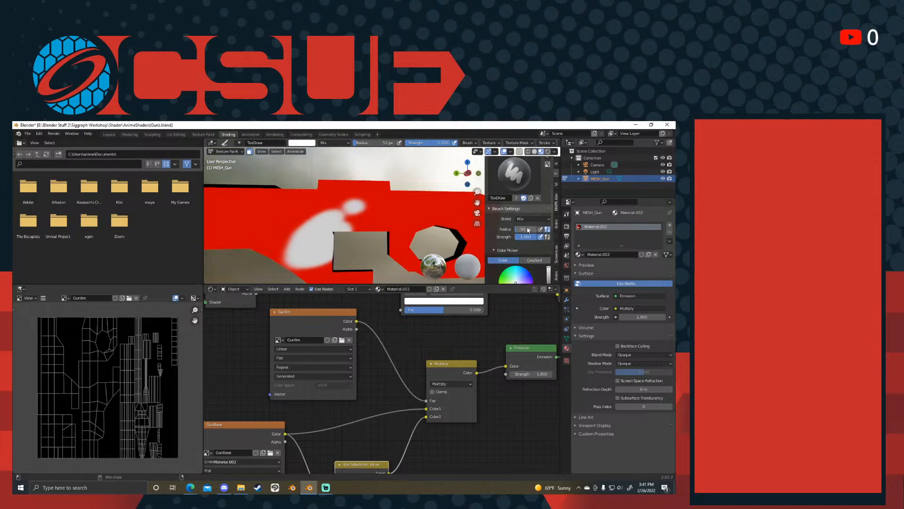
pyautogui.scroll(-2, 525, 240)
pyautogui.press('x')
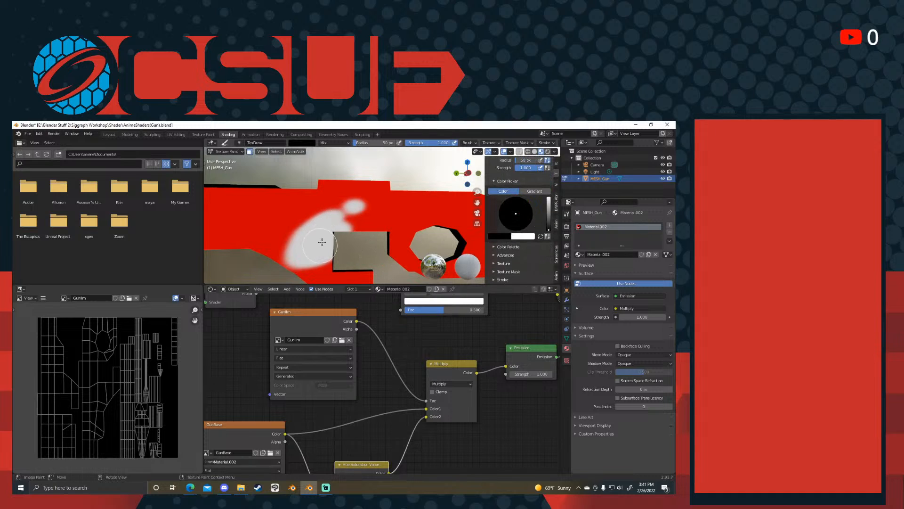
pyautogui.keyDown('shift'); pyautogui.moveTo(260, 225); pyautogui.dragTo(374, 208, button='middle'); pyautogui.keyUp('shift')
# - Swap the brush back to white and paint GunTint strokes over the body around the white patches
pyautogui.scroll(-2, 398, 208)
pyautogui.press('x')
pyautogui.moveTo(362, 224); pyautogui.dragTo(422, 216)
pyautogui.keyDown('shift'); pyautogui.moveTo(425, 218); pyautogui.dragTo(384, 227, button='middle'); pyautogui.keyUp('shift')
pyautogui.scroll(7, 385, 229)
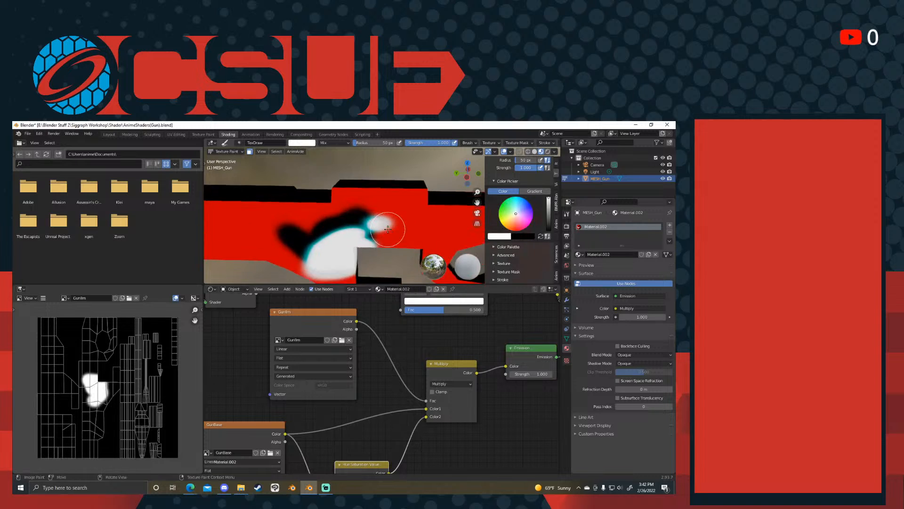
# - Display the GunBase image in the image editor
pyautogui.moveTo(344, 372); pyautogui.dragTo(374, 320, button='middle')
pyautogui.click(70, 299)
pyautogui.click(70, 311)
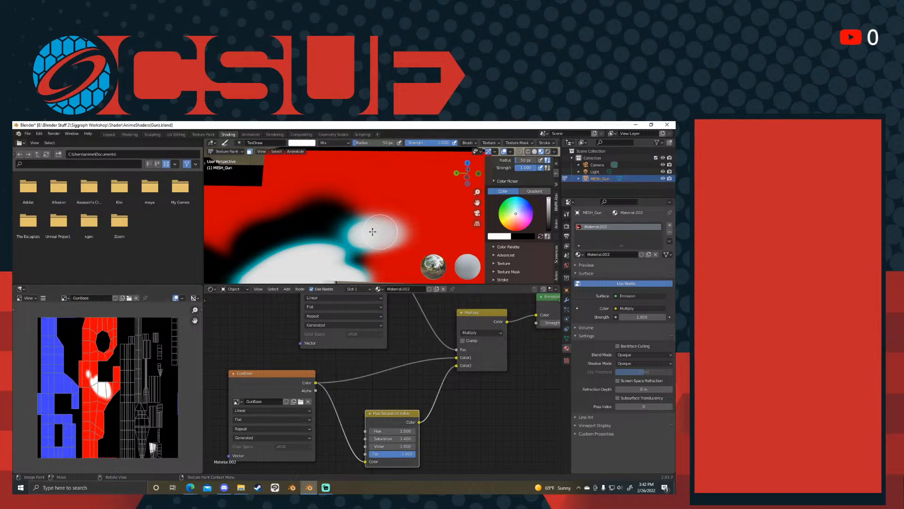
# - Swap the brush to black and paint out part of the dark tint around the body's white patches
pyautogui.press('x')
pyautogui.scroll(-3, 382, 234)
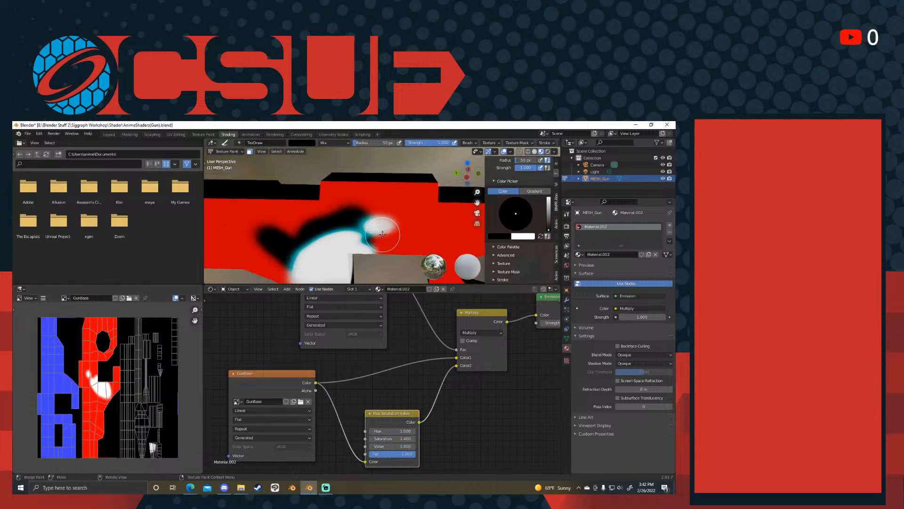
pyautogui.moveTo(355, 225); pyautogui.dragTo(319, 228)
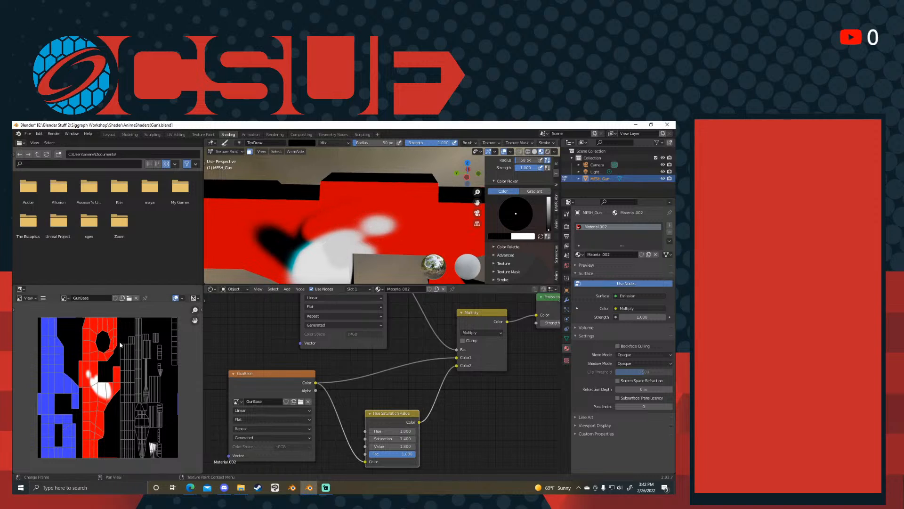
# - Sample red from the GunBase image as the brush color and paint over the remaining dark smudge on the body
pyautogui.scroll(-2, 524, 254)
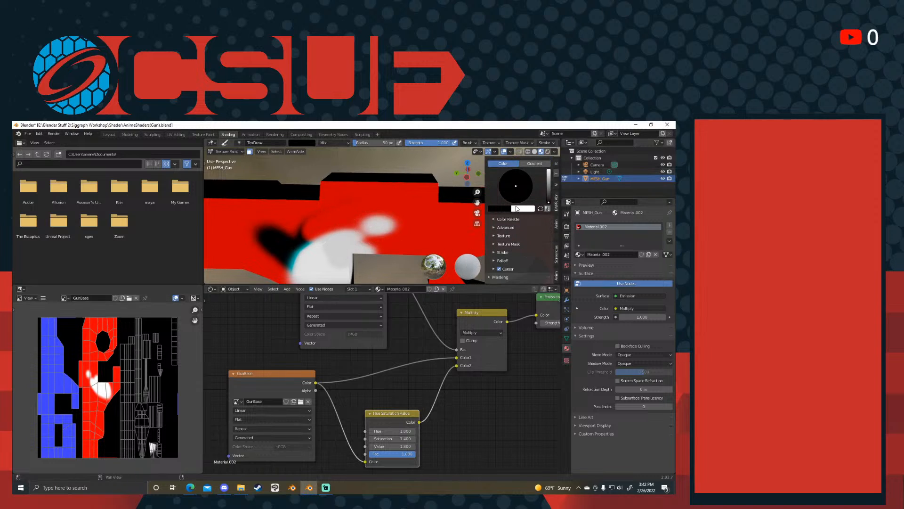
pyautogui.click(518, 210)
pyautogui.click(546, 283)
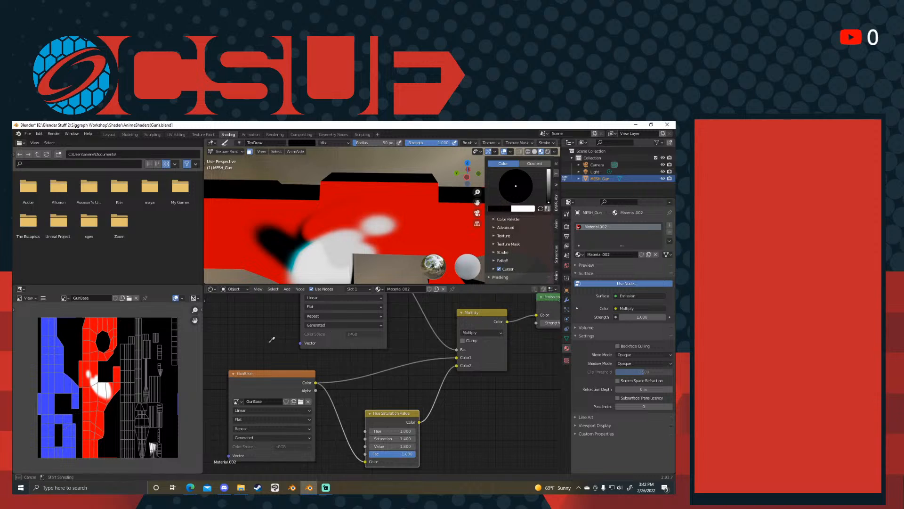
pyautogui.click(106, 324)
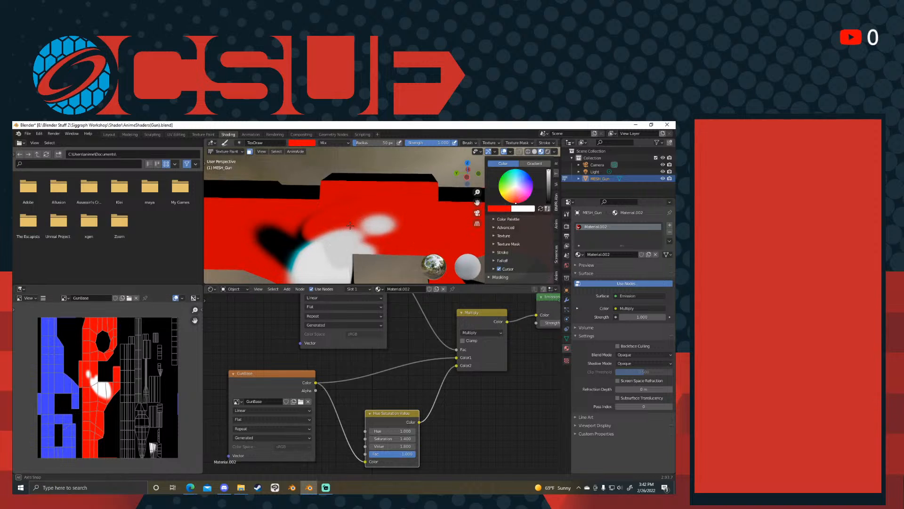
pyautogui.scroll(-4, 358, 236)
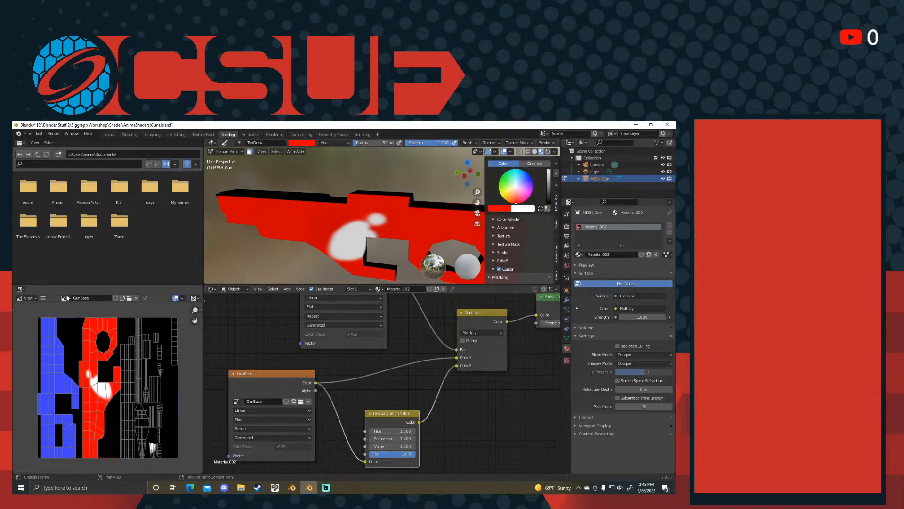
# - Make GunBase the active texture slot and paint the body's white patches over in red
pyautogui.click(556, 164)
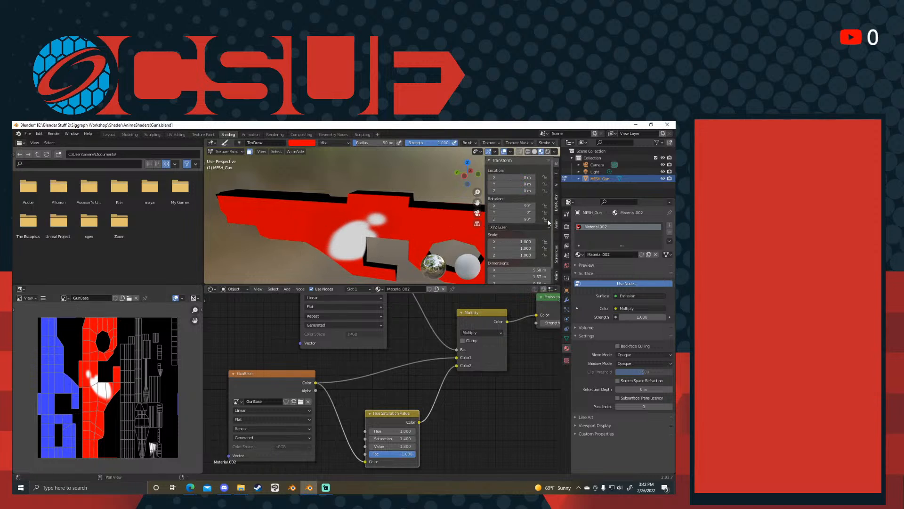
pyautogui.click(557, 175)
pyautogui.moveTo(367, 245)
pyautogui.mouseDown()
pyautogui.moveTo(355, 228)
pyautogui.moveTo(392, 230)
pyautogui.mouseUp()
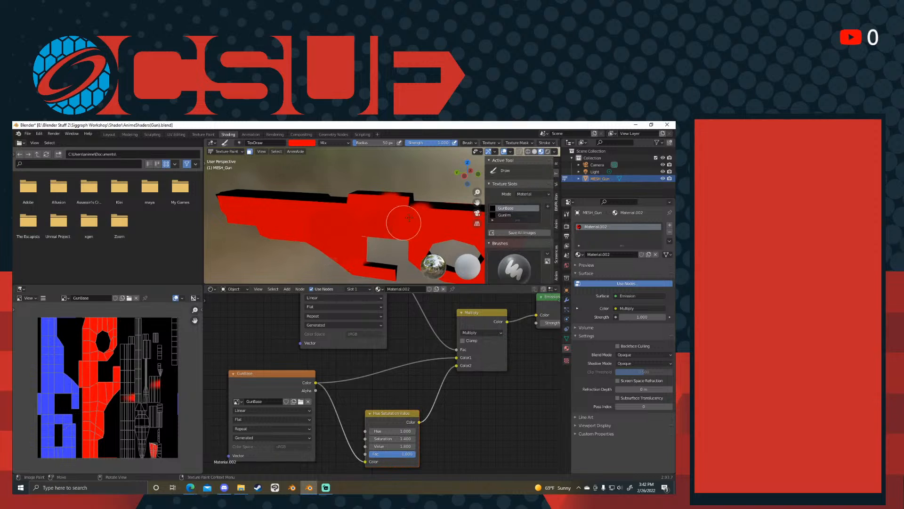
# - Make GunTint the active texture slot and inspect its painted area up close in the image editor
pyautogui.click(504, 215)
pyautogui.scroll(5, 106, 356)
pyautogui.scroll(2, 365, 238)
pyautogui.scroll(4, 96, 377)
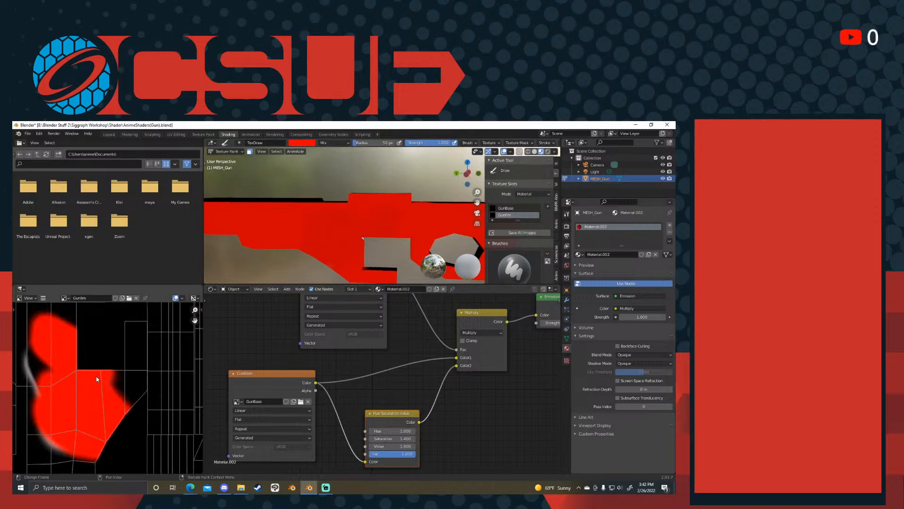
pyautogui.scroll(-4, 362, 239)
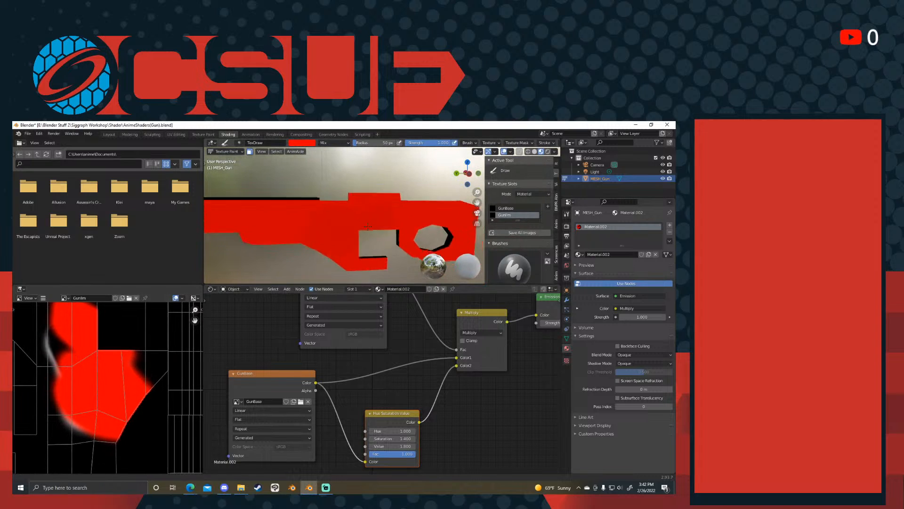
# - Preview the Hue Saturation Value node's output on the gun and compare it with the GunTint image and its node
pyautogui.keyDown('ctrl'); pyautogui.keyDown('shift'); pyautogui.click(386, 415); pyautogui.keyUp('shift'); pyautogui.keyUp('ctrl')
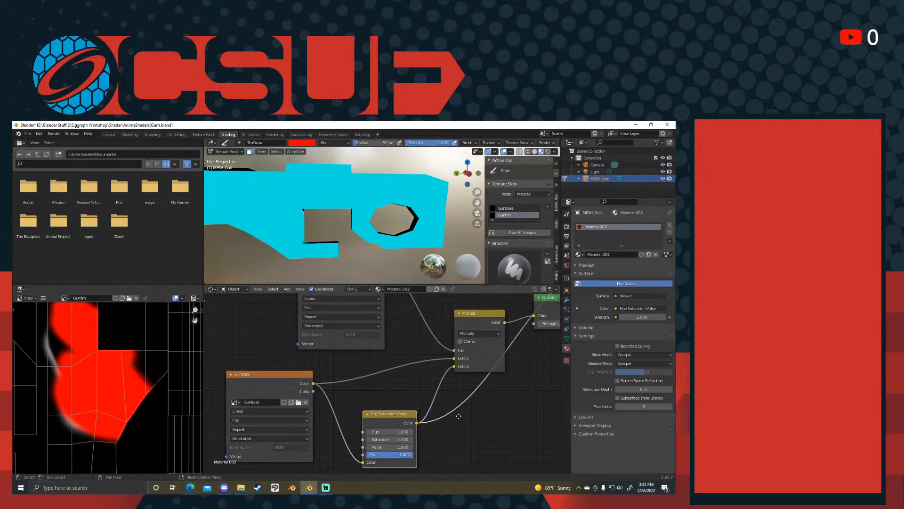
pyautogui.moveTo(452, 372); pyautogui.dragTo(426, 378, button='middle')
pyautogui.scroll(-3, 324, 232)
pyautogui.moveTo(325, 231)
pyautogui.mouseDown(button='middle')
pyautogui.moveTo(383, 248)
pyautogui.moveTo(339, 227)
pyautogui.mouseUp(button='middle')
pyautogui.moveTo(355, 389); pyautogui.dragTo(355, 440, button='middle')
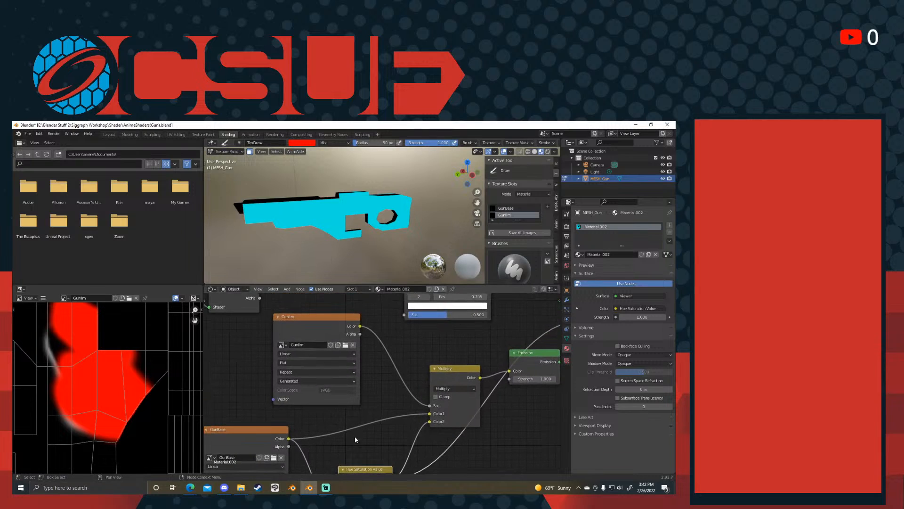
pyautogui.moveTo(382, 413); pyautogui.dragTo(413, 438, button='middle')
pyautogui.scroll(-4, 165, 378)
pyautogui.scroll(2, 390, 240)
pyautogui.click(377, 331)
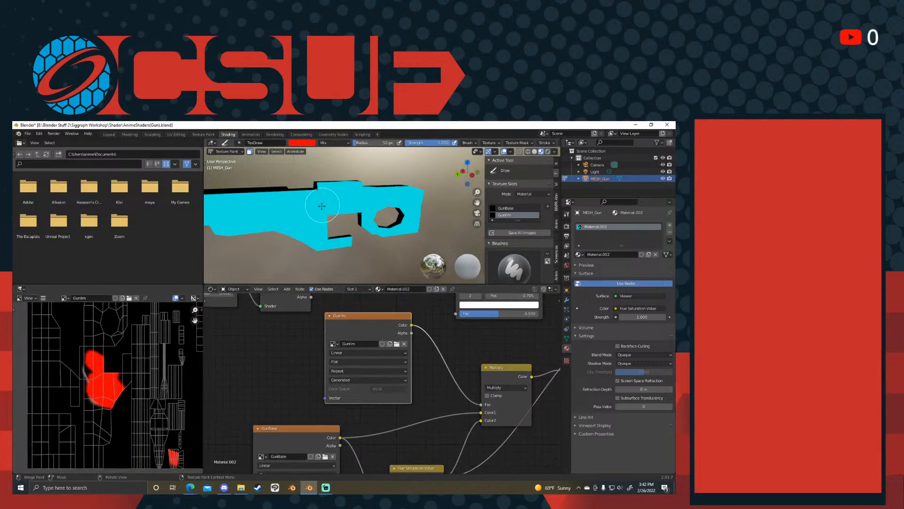
# - Spread out the output nodes by shifting Multiply and Emission left, Material Output right, and Viewer downward
pyautogui.moveTo(446, 327); pyautogui.dragTo(296, 390, button='middle')
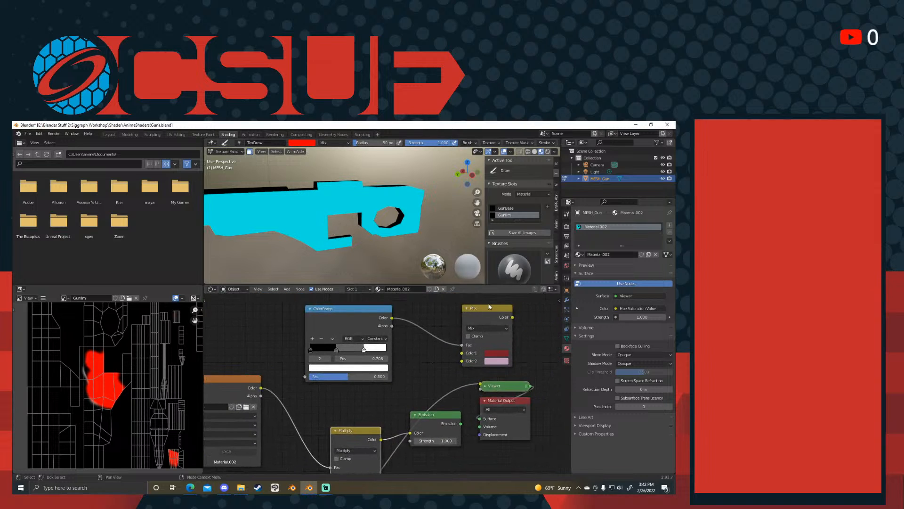
pyautogui.moveTo(434, 415)
pyautogui.mouseDown()
pyautogui.moveTo(403, 438)
pyautogui.moveTo(438, 428)
pyautogui.mouseUp()
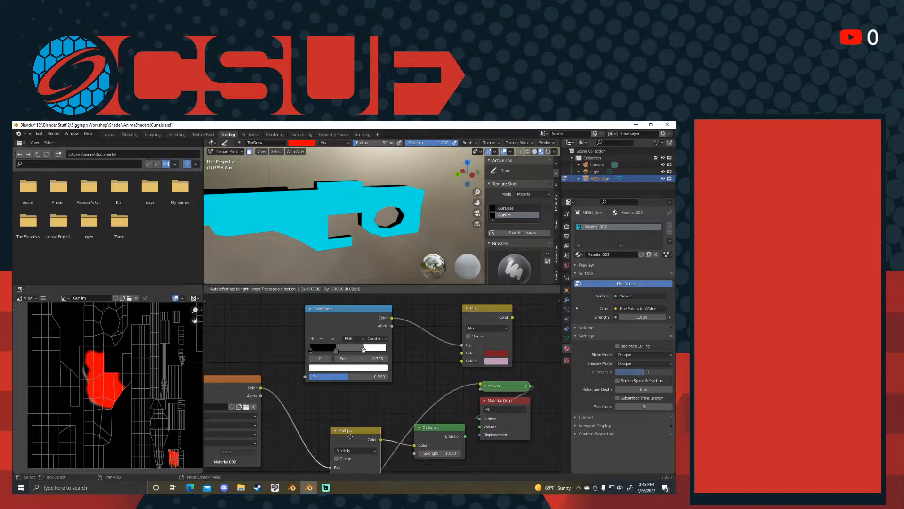
pyautogui.moveTo(357, 431); pyautogui.dragTo(328, 420)
pyautogui.moveTo(437, 429); pyautogui.dragTo(401, 411)
pyautogui.moveTo(496, 386); pyautogui.dragTo(489, 464)
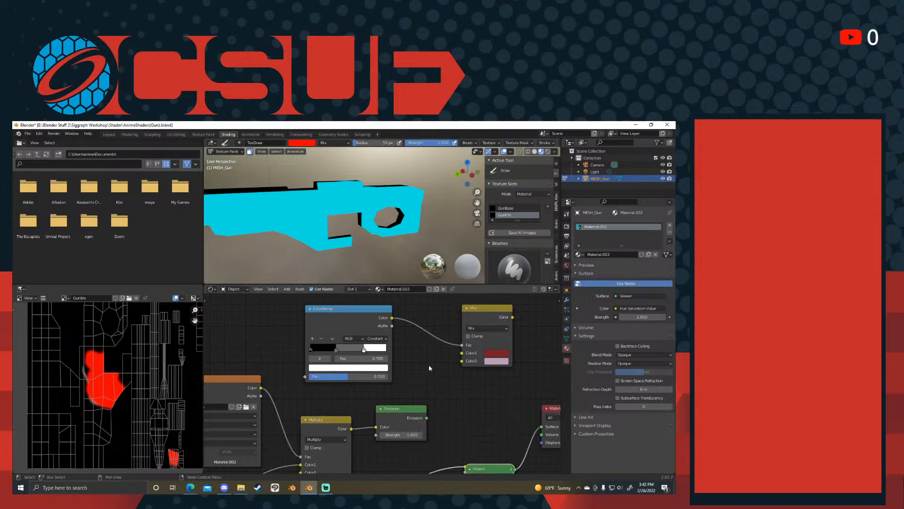
# - Move the Shader to RGB node right so it sits just beside the ColorRamp node
pyautogui.moveTo(333, 351); pyautogui.dragTo(420, 384, button='middle')
pyautogui.moveTo(333, 349); pyautogui.dragTo(432, 337, button='middle')
pyautogui.moveTo(328, 364); pyautogui.dragTo(393, 338)
pyautogui.moveTo(263, 351); pyautogui.dragTo(325, 337)
pyautogui.moveTo(371, 342); pyautogui.dragTo(431, 339)
pyautogui.moveTo(377, 308); pyautogui.dragTo(364, 311, button='middle')
# - Paint red strokes across the top side of the gun on the GunTint texture
pyautogui.moveTo(360, 213); pyautogui.dragTo(340, 226, button='middle')
pyautogui.scroll(-2, 367, 228)
pyautogui.scroll(5, 387, 206)
pyautogui.moveTo(411, 180); pyautogui.dragTo(406, 175)
pyautogui.moveTo(414, 172); pyautogui.dragTo(389, 227, button='middle')
# - Move the Mix node left so it sits just beside the ColorRamp node
pyautogui.moveTo(422, 356); pyautogui.dragTo(327, 365, button='middle')
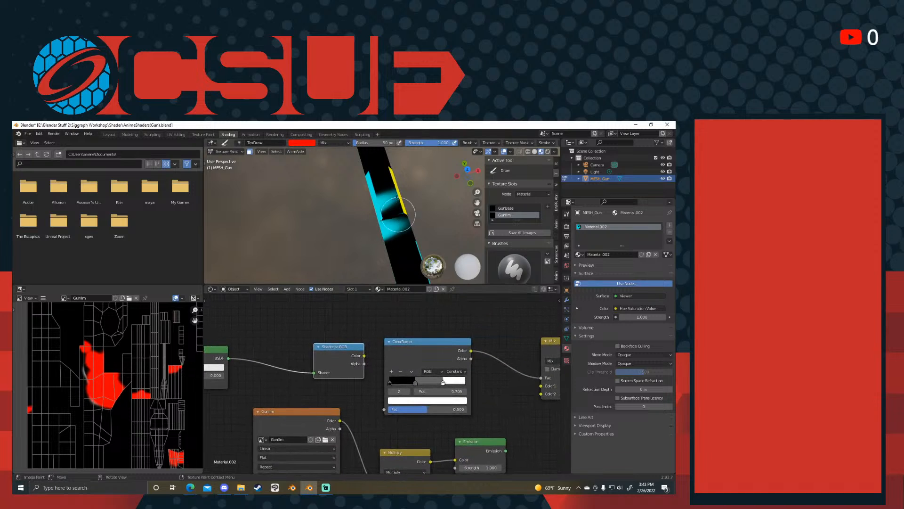
pyautogui.moveTo(419, 352); pyautogui.dragTo(294, 334, button='middle')
pyautogui.moveTo(428, 322); pyautogui.dragTo(380, 324)
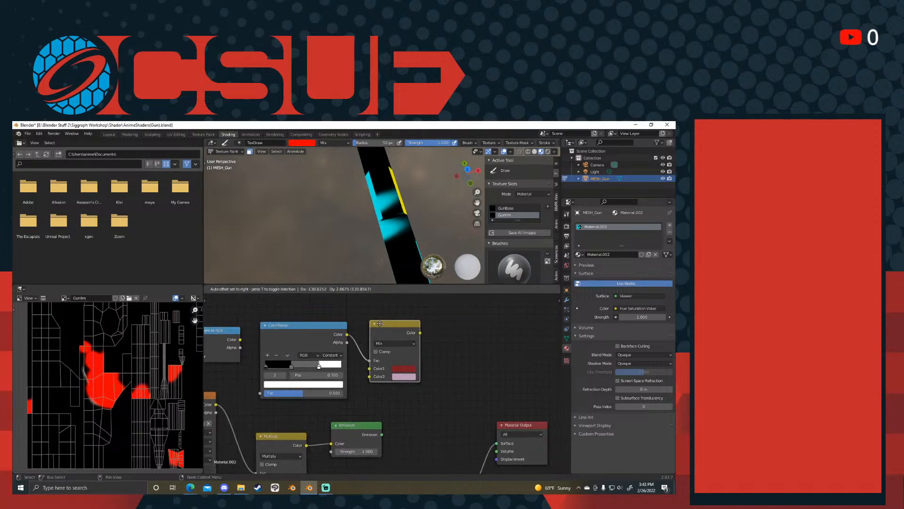
pyautogui.moveTo(438, 342); pyautogui.dragTo(426, 317, button='middle')
# - Connect the Emission node to the Material Output's Surface in place of the Viewer preview
pyautogui.moveTo(432, 385); pyautogui.dragTo(536, 303, button='middle')
pyautogui.moveTo(521, 384); pyautogui.dragTo(457, 412, button='middle')
pyautogui.keyDown('ctrl'); pyautogui.keyDown('shift'); pyautogui.click(382, 349); pyautogui.keyUp('shift'); pyautogui.keyUp('ctrl')
pyautogui.moveTo(500, 341); pyautogui.dragTo(501, 419, button='middle')
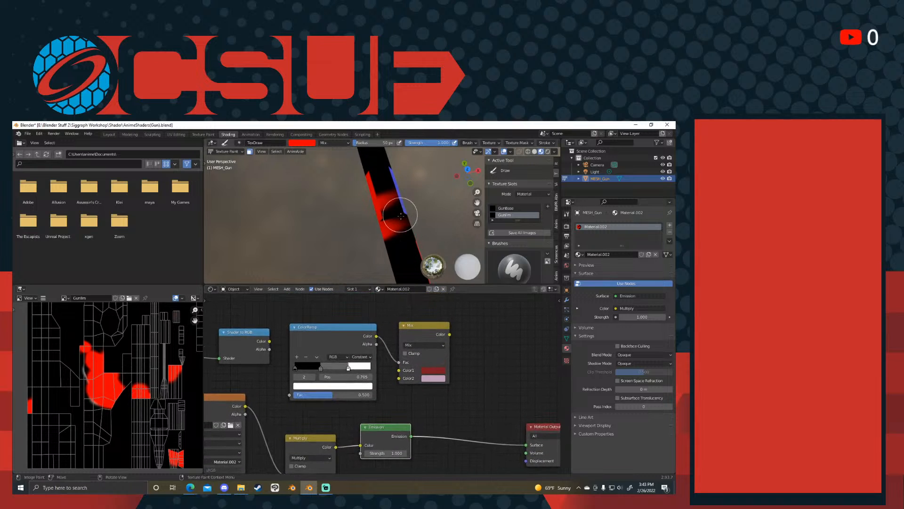
# - Move the GunTint texture node left so it lines up directly above the GunBase node
pyautogui.moveTo(454, 396); pyautogui.dragTo(459, 394, button='middle')
pyautogui.moveTo(426, 254); pyautogui.dragTo(459, 364, button='middle')
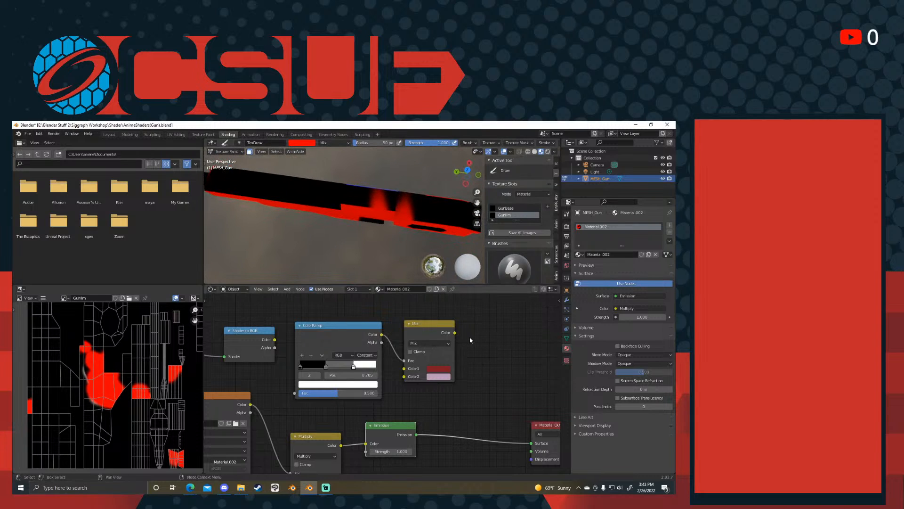
pyautogui.moveTo(505, 382); pyautogui.dragTo(409, 323, button='middle')
pyautogui.moveTo(455, 364); pyautogui.dragTo(382, 353)
pyautogui.moveTo(308, 365); pyautogui.dragTo(468, 386, button='middle')
pyautogui.moveTo(279, 370); pyautogui.dragTo(237, 369)
pyautogui.moveTo(320, 353); pyautogui.dragTo(436, 299, button='middle')
pyautogui.scroll(-1, 437, 301)
pyautogui.moveTo(423, 345); pyautogui.dragTo(393, 391, button='middle')
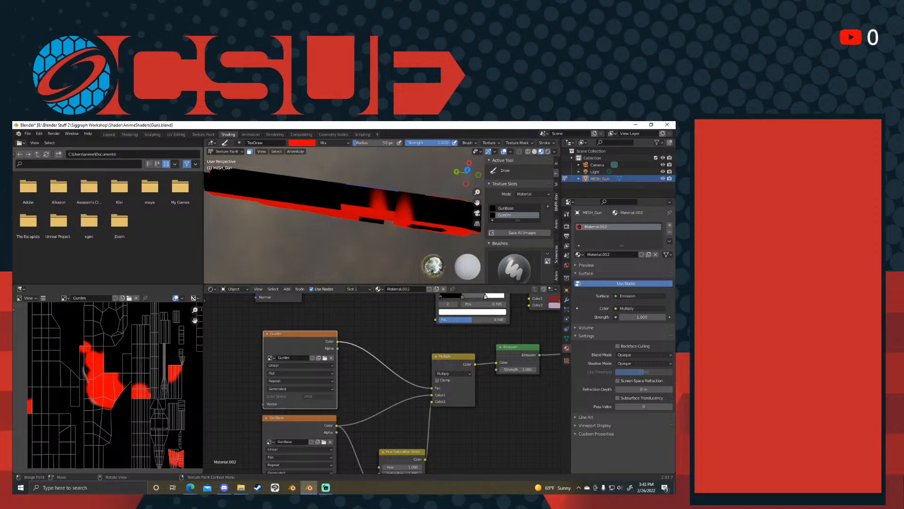
# - Examine the node tree from the GunTint and GunBase textures through Multiply and Emission to the ColorRamp and Mix nodes
pyautogui.moveTo(423, 329); pyautogui.dragTo(260, 400, button='middle')
pyautogui.moveTo(415, 377)
pyautogui.mouseDown(button='middle')
pyautogui.moveTo(435, 370)
pyautogui.moveTo(420, 367)
pyautogui.mouseUp(button='middle')
pyautogui.moveTo(456, 402); pyautogui.dragTo(519, 396)
pyautogui.scroll(1, 450, 373)
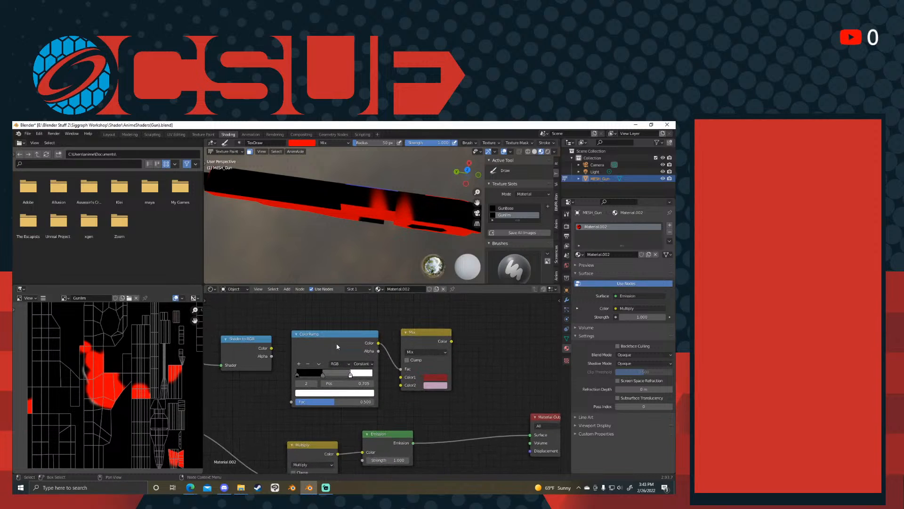
pyautogui.moveTo(420, 405); pyautogui.dragTo(223, 328, button='middle')
pyautogui.click(276, 350)
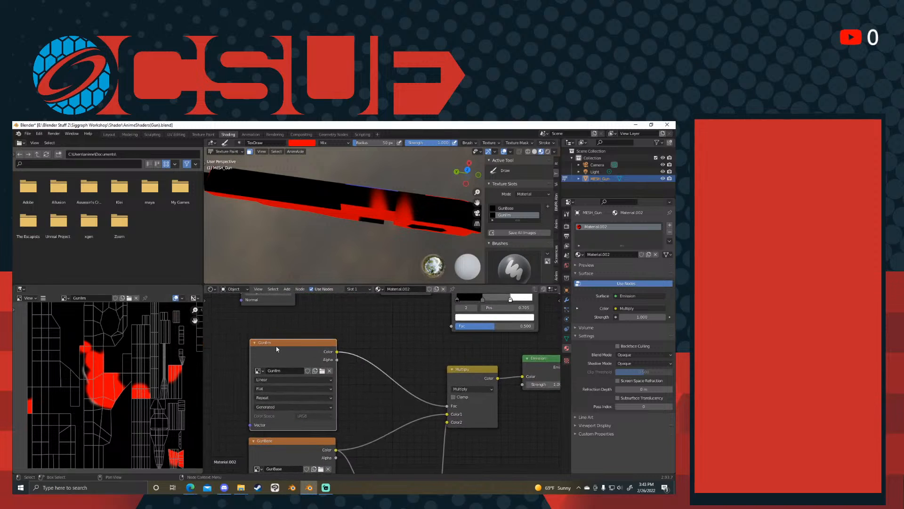
pyautogui.moveTo(342, 364); pyautogui.dragTo(345, 350, button='middle')
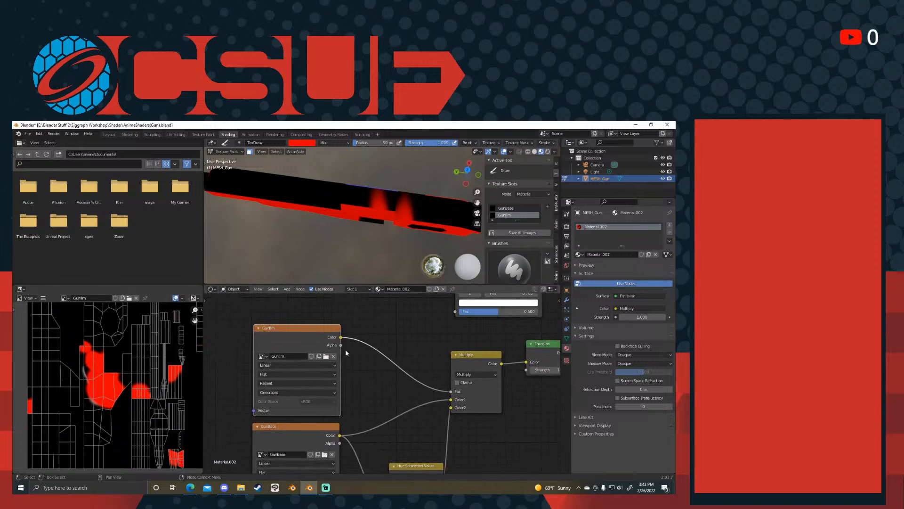
pyautogui.scroll(2, 346, 352)
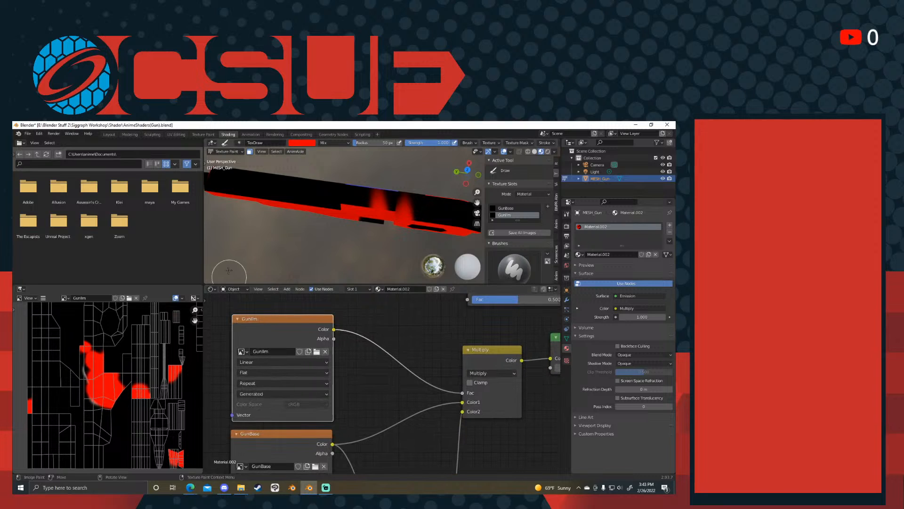
# - Set the Draw brush's paint colour to white
pyautogui.moveTo(357, 213); pyautogui.dragTo(377, 272, button='middle')
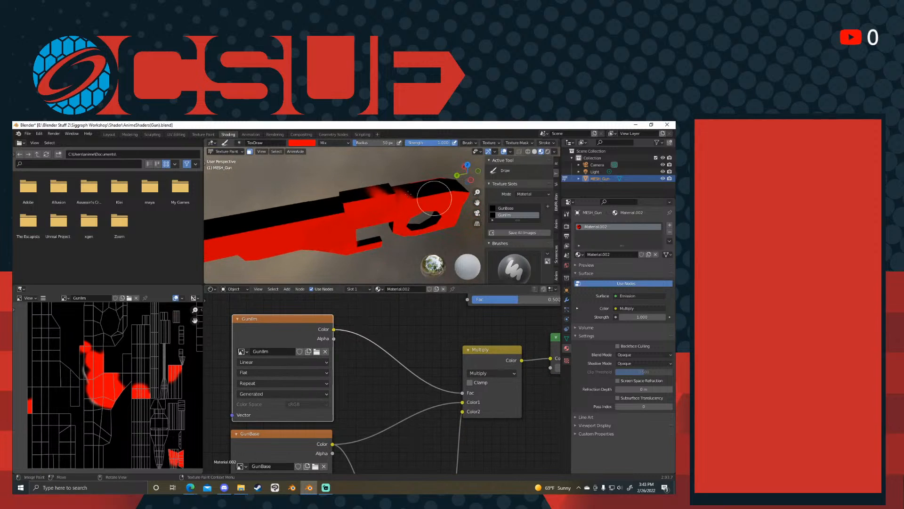
pyautogui.moveTo(350, 231); pyautogui.dragTo(352, 218, button='middle')
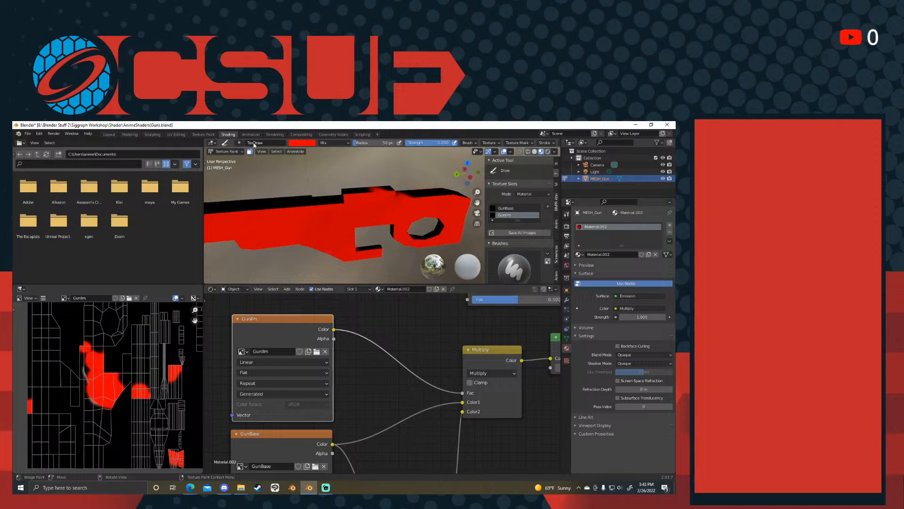
pyautogui.click(309, 144)
pyautogui.click(320, 178)
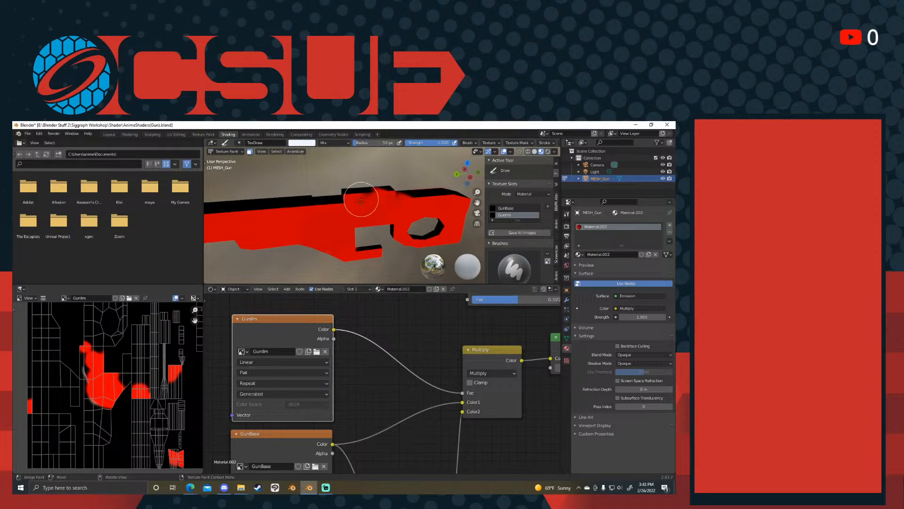
# - Paint white on the GunIlm mask across the gun's side above the grip and along the upper barrel
pyautogui.moveTo(361, 201); pyautogui.dragTo(384, 195)
pyautogui.moveTo(356, 424); pyautogui.dragTo(334, 428, button='middle')
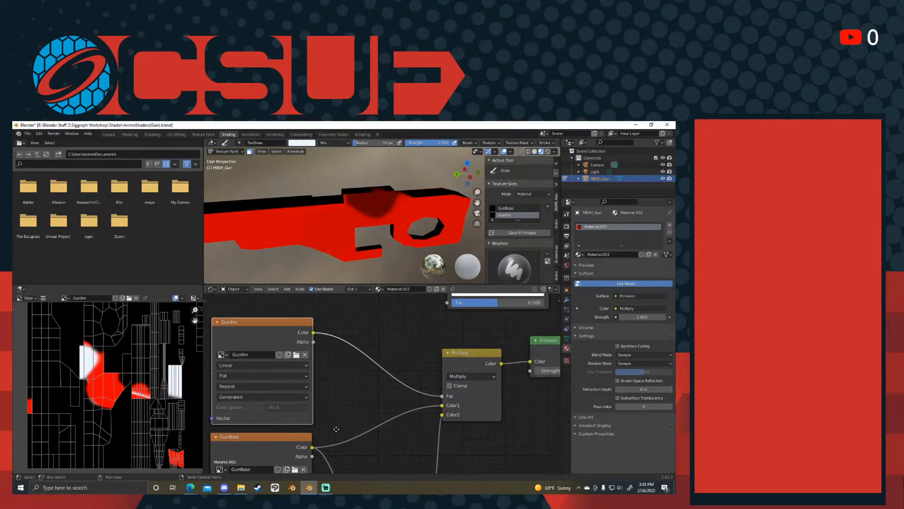
pyautogui.moveTo(426, 215)
pyautogui.mouseDown()
pyautogui.moveTo(395, 198)
pyautogui.moveTo(421, 210)
pyautogui.mouseUp()
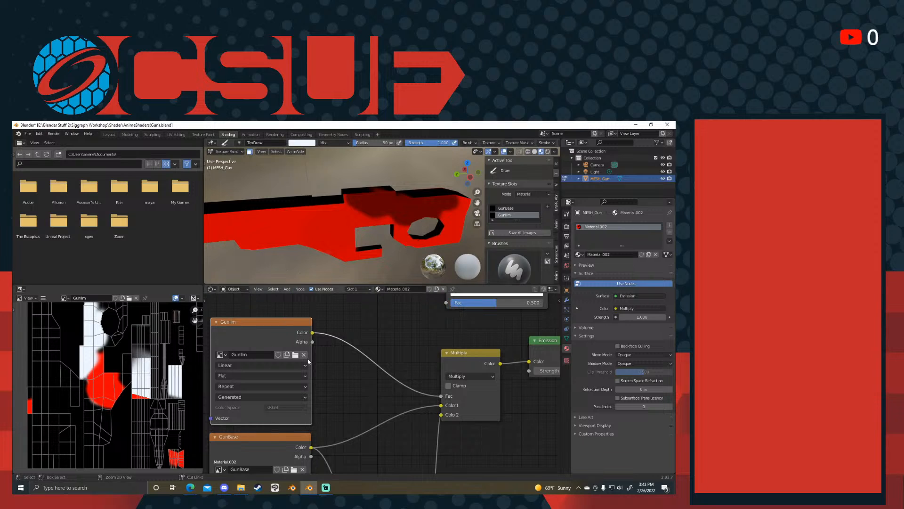
pyautogui.scroll(-3, 127, 378)
pyautogui.scroll(3, 107, 371)
pyautogui.scroll(-3, 105, 368)
pyautogui.moveTo(338, 213); pyautogui.dragTo(400, 204)
pyautogui.scroll(3, 105, 378)
pyautogui.moveTo(100, 375); pyautogui.dragTo(170, 376, button='middle')
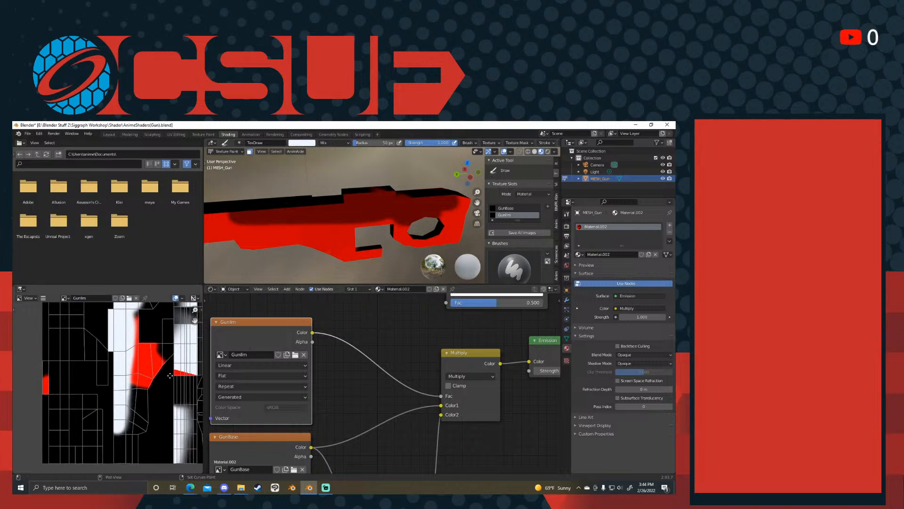
# - Examine the soft lower edge of the painted shadow on the gun and the matching strokes in the GunIlm image
pyautogui.scroll(-3, 170, 375)
pyautogui.scroll(4, 364, 218)
pyautogui.scroll(-4, 364, 218)
pyautogui.scroll(4, 364, 218)
pyautogui.scroll(2, 115, 377)
pyautogui.moveTo(115, 378); pyautogui.dragTo(126, 425, button='middle')
pyautogui.scroll(-2, 127, 425)
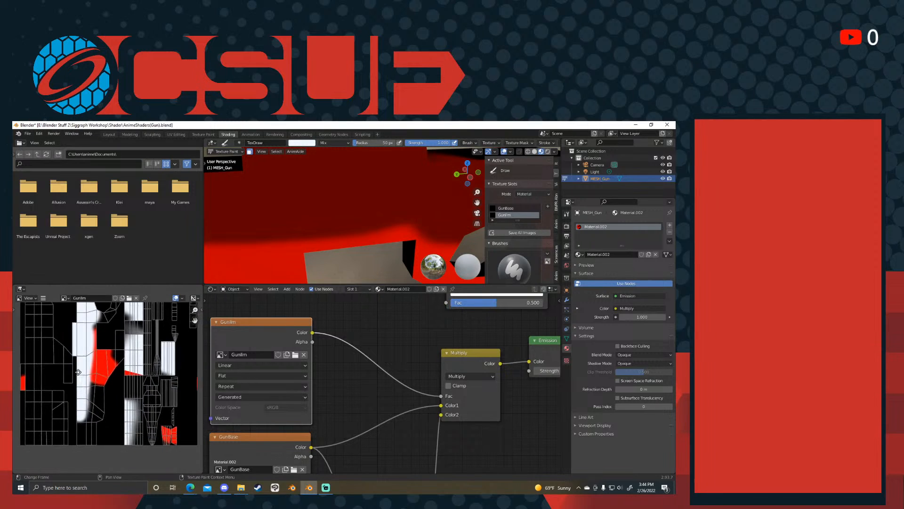
pyautogui.scroll(-2, 366, 256)
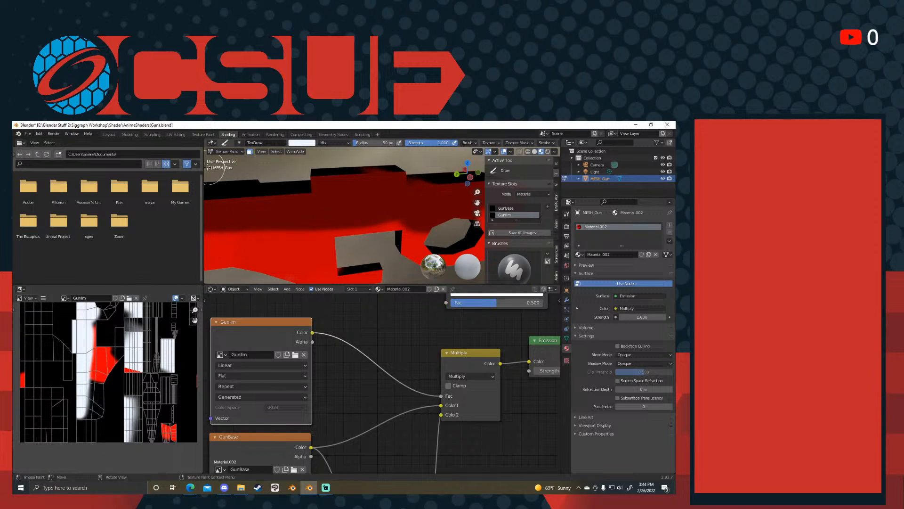
# - Flood the gun's GunIlm texture with red using the Fill tool
pyautogui.press('t')
pyautogui.click(214, 214)
pyautogui.scroll(-4, 161, 330)
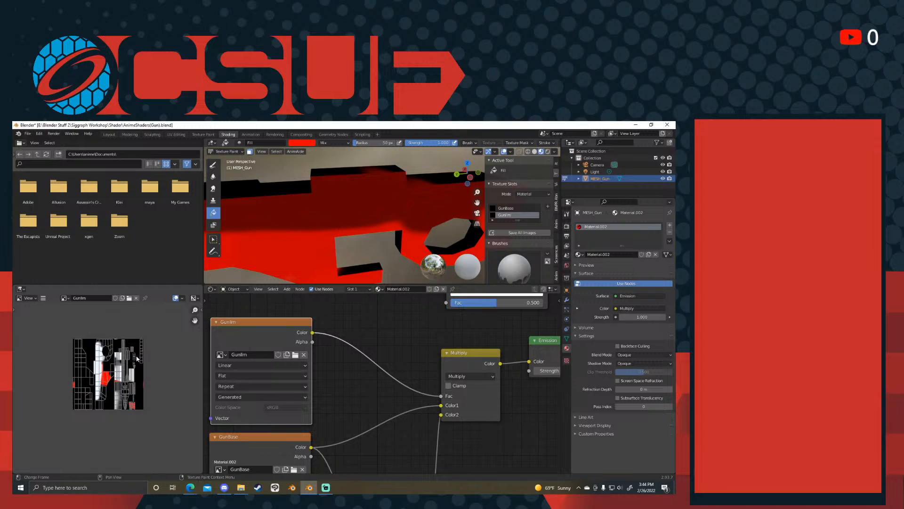
pyautogui.scroll(2, 133, 362)
pyautogui.click(337, 215)
pyautogui.moveTo(337, 215); pyautogui.dragTo(401, 212, button='middle')
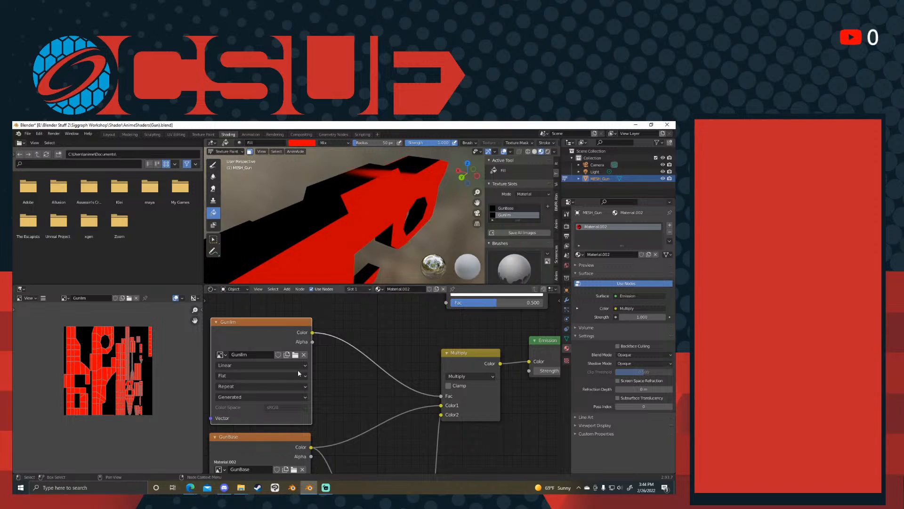
# - Move the GunIlm texture node up and to the right, nearer the Multiply node
pyautogui.moveTo(298, 334); pyautogui.dragTo(310, 316)
pyautogui.scroll(-8, 525, 254)
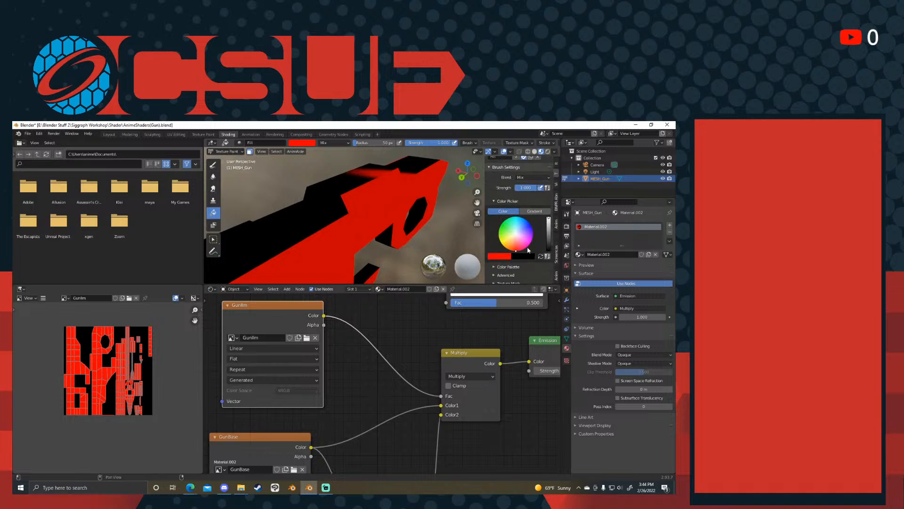
pyautogui.moveTo(271, 321); pyautogui.dragTo(283, 295)
pyautogui.moveTo(369, 394); pyautogui.dragTo(384, 343, button='middle')
pyautogui.scroll(-3, 391, 349)
pyautogui.moveTo(291, 351); pyautogui.dragTo(308, 359)
pyautogui.moveTo(413, 383)
pyautogui.mouseDown()
pyautogui.moveTo(411, 419)
pyautogui.moveTo(442, 379)
pyautogui.moveTo(420, 385)
pyautogui.moveTo(412, 377)
pyautogui.mouseUp()
# - Reposition the GunBase texture and Hue Saturation Value nodes below the Multiply node
pyautogui.moveTo(320, 364); pyautogui.dragTo(313, 343)
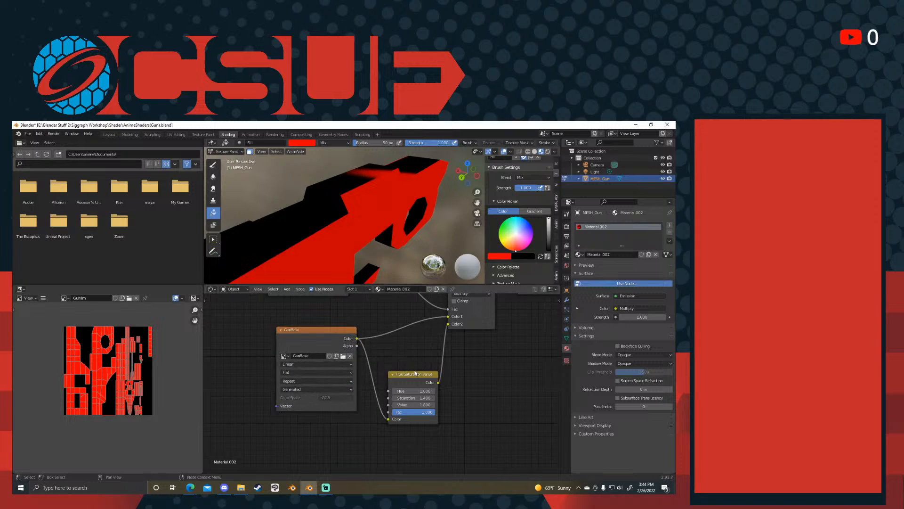
pyautogui.moveTo(419, 380)
pyautogui.mouseDown()
pyautogui.moveTo(426, 401)
pyautogui.moveTo(431, 378)
pyautogui.mouseUp()
pyautogui.moveTo(412, 343); pyautogui.dragTo(411, 431, button='middle')
pyautogui.moveTo(353, 352); pyautogui.dragTo(382, 390, button='middle')
pyautogui.moveTo(348, 338); pyautogui.dragTo(394, 358)
pyautogui.moveTo(438, 372); pyautogui.dragTo(397, 348, button='middle')
pyautogui.scroll(4, 397, 358)
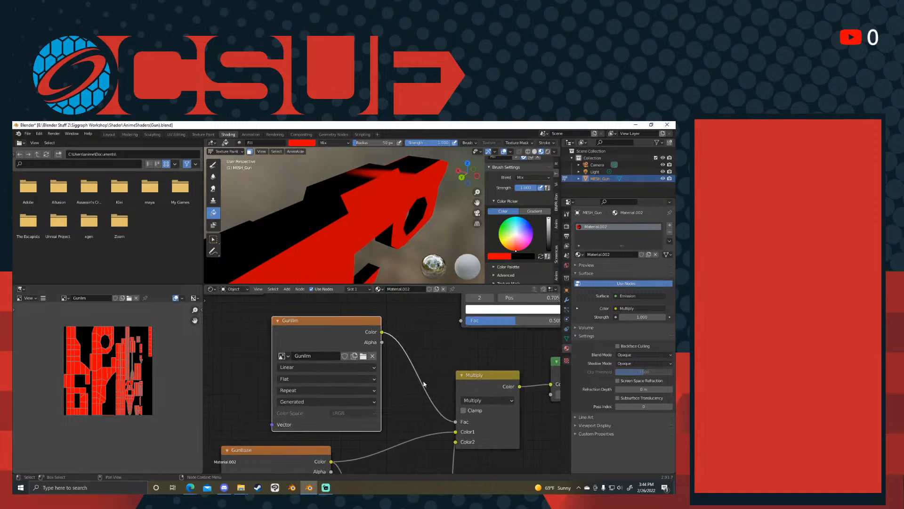
# - Examine the red-filled gun from several angles alongside its GunIlm node and UV layout
pyautogui.moveTo(400, 274); pyautogui.dragTo(346, 226, button='middle')
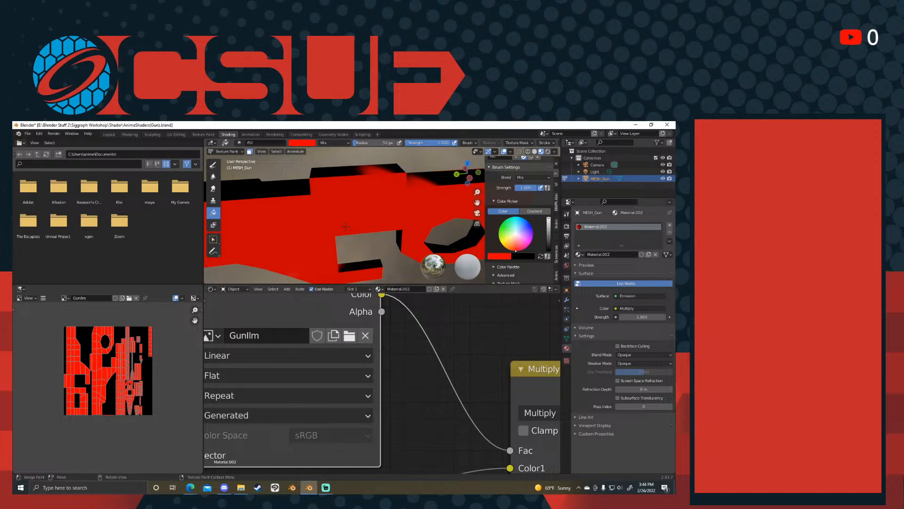
pyautogui.moveTo(398, 345); pyautogui.dragTo(441, 352, button='middle')
pyautogui.scroll(-2, 437, 345)
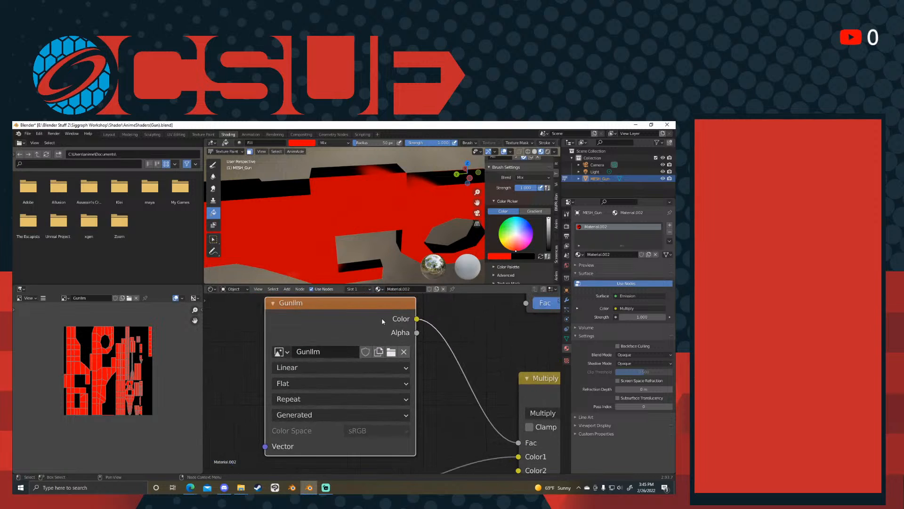
pyautogui.moveTo(469, 322); pyautogui.dragTo(456, 354, button='middle')
pyautogui.scroll(5, 130, 352)
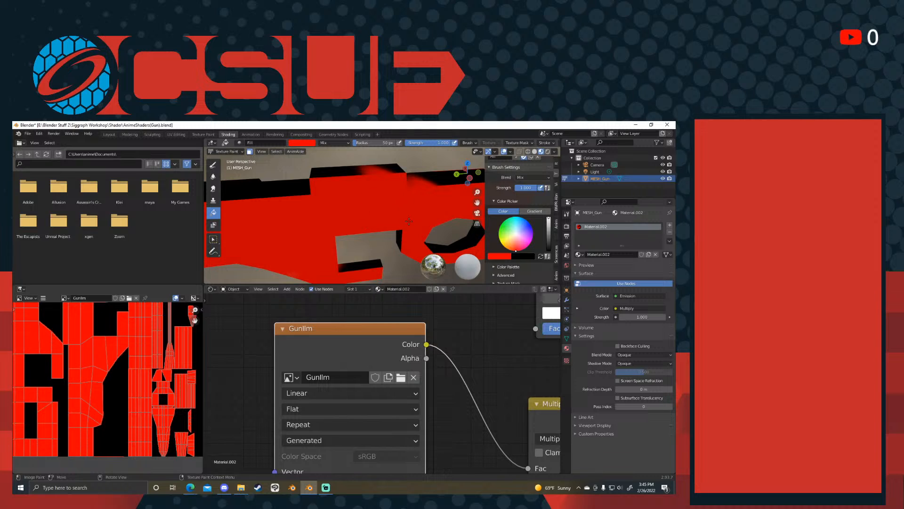
pyautogui.scroll(-5, 400, 245)
pyautogui.moveTo(372, 226); pyautogui.dragTo(405, 221, button='middle')
# - Move the GunIlm texture node left so it sits beneath the Diffuse BSDF node
pyautogui.moveTo(392, 346); pyautogui.dragTo(330, 312)
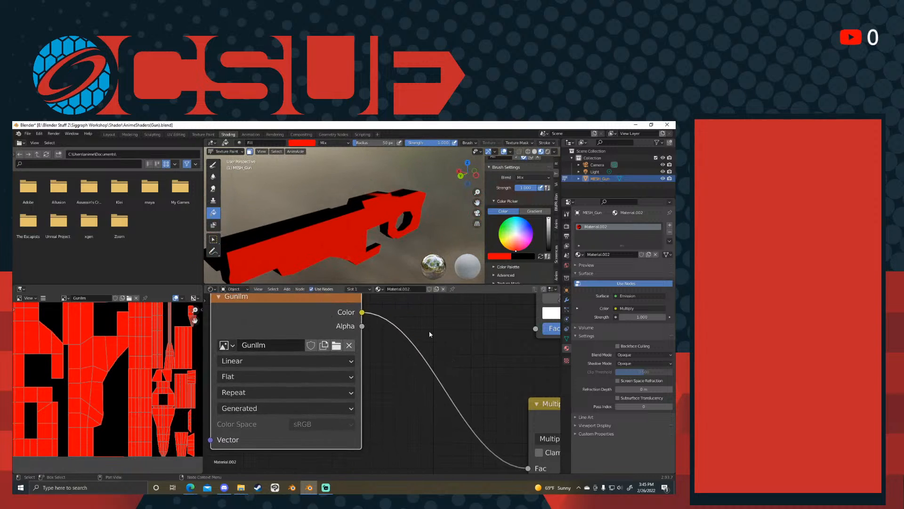
pyautogui.scroll(-5, 435, 337)
pyautogui.moveTo(344, 346); pyautogui.dragTo(426, 352, button='middle')
pyautogui.scroll(2, 426, 352)
pyautogui.moveTo(389, 331); pyautogui.dragTo(350, 352)
pyautogui.moveTo(462, 339); pyautogui.dragTo(448, 336, button='middle')
pyautogui.scroll(5, 372, 218)
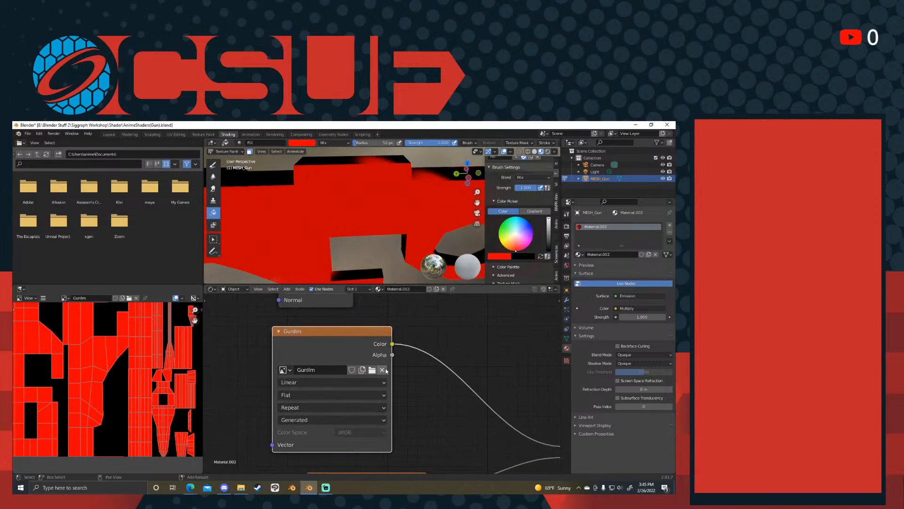
# - Enter Edit Mode and select only the gun's side face directly above the rectangular opening ahead of the grip
pyautogui.moveTo(384, 226); pyautogui.dragTo(394, 231, button='middle')
pyautogui.scroll(-2, 394, 232)
pyautogui.moveTo(394, 231)
pyautogui.mouseDown(button='middle')
pyautogui.moveTo(387, 202)
pyautogui.moveTo(380, 228)
pyautogui.mouseUp(button='middle')
pyautogui.scroll(-1, 387, 203)
pyautogui.hotkey('ctrl', 'Tab')
pyautogui.hotkey('ctrl', 'Tab')
pyautogui.click(401, 224)
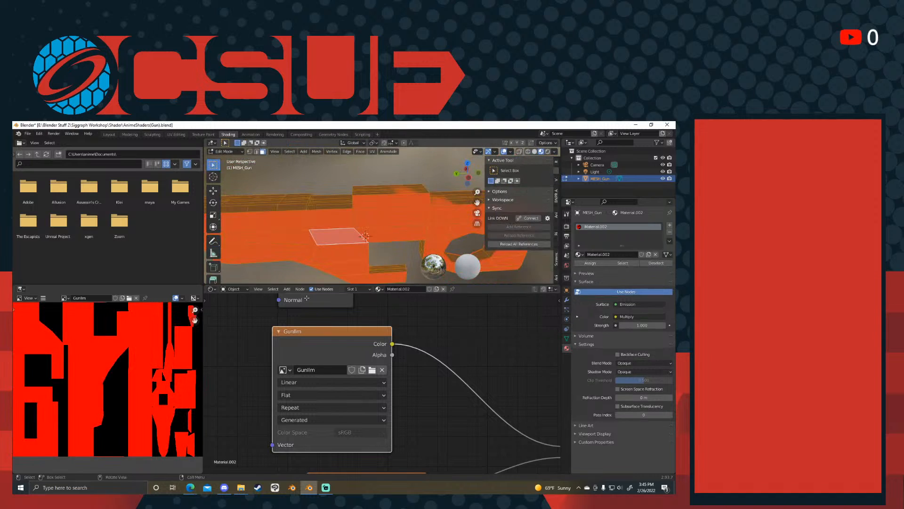
pyautogui.click(386, 225)
pyautogui.scroll(3, 387, 224)
pyautogui.scroll(-4, 386, 224)
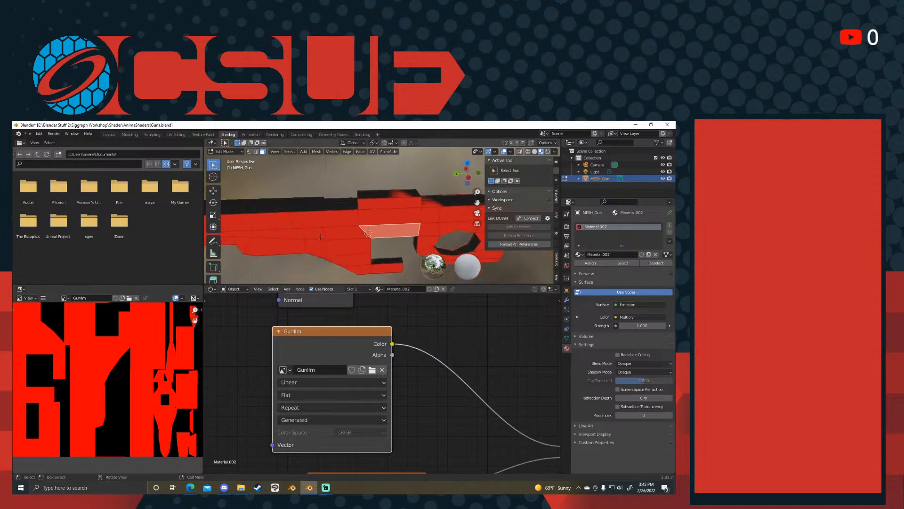
# - Check the selected face from the gun's other angles and return to Object Mode
pyautogui.scroll(-7, 377, 362)
pyautogui.moveTo(354, 235); pyautogui.dragTo(487, 243, button='middle')
pyautogui.moveTo(358, 238); pyautogui.dragTo(399, 242, button='middle')
pyautogui.scroll(5, 433, 233)
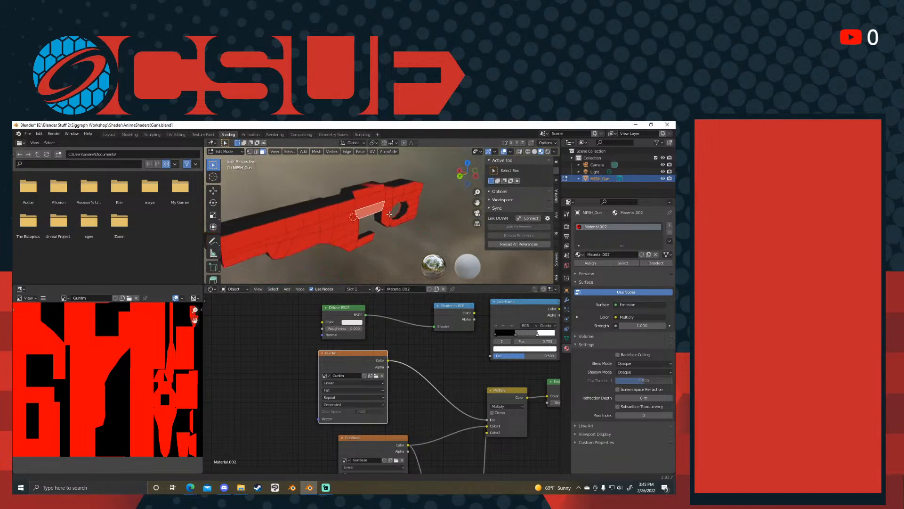
pyautogui.scroll(3, 385, 206)
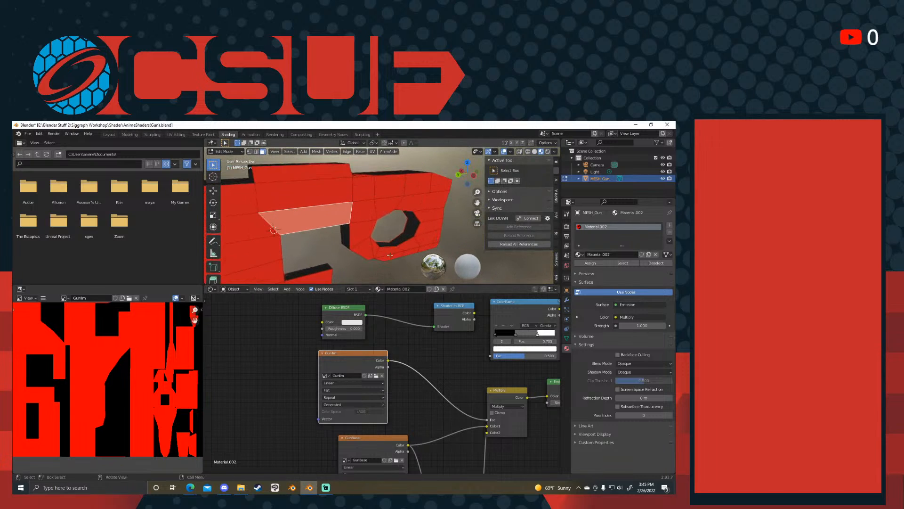
pyautogui.scroll(2, 385, 205)
pyautogui.press('Tab')
# - Arrange the GunBase, Hue Saturation Value and GunIlm nodes closer together beside the Multiply node
pyautogui.moveTo(425, 419); pyautogui.dragTo(407, 363, button='middle')
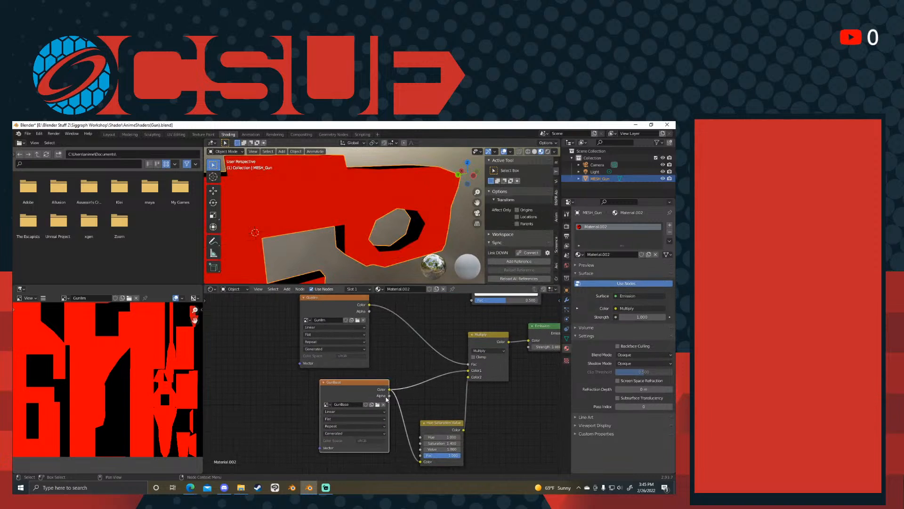
pyautogui.moveTo(351, 383); pyautogui.dragTo(356, 395)
pyautogui.moveTo(443, 428)
pyautogui.mouseDown()
pyautogui.moveTo(433, 432)
pyautogui.moveTo(434, 420)
pyautogui.mouseUp()
pyautogui.moveTo(292, 201); pyautogui.dragTo(316, 203, button='middle')
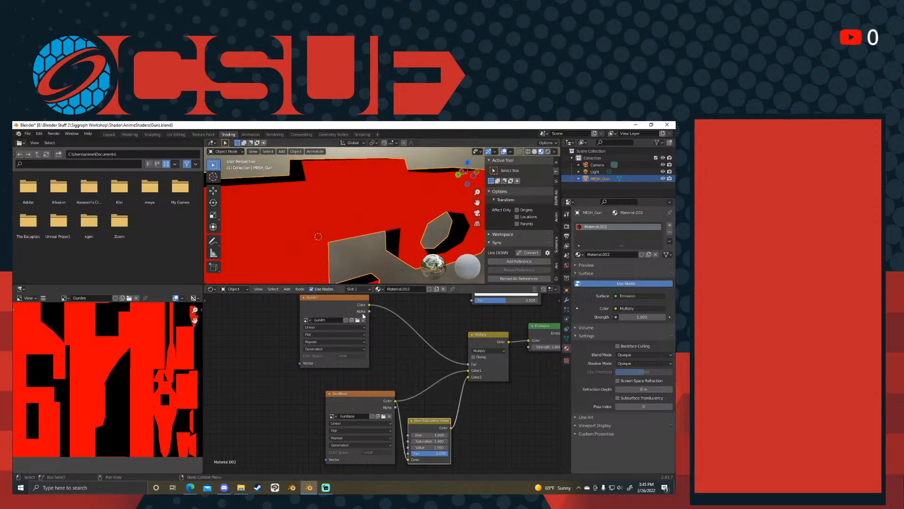
pyautogui.moveTo(370, 331); pyautogui.dragTo(375, 335, button='middle')
pyautogui.moveTo(352, 309); pyautogui.dragTo(389, 316)
# - Switch to Texture Paint mode and select all faces so the whole gun is open to painting
pyautogui.hotkey('ctrl', 'Tab')
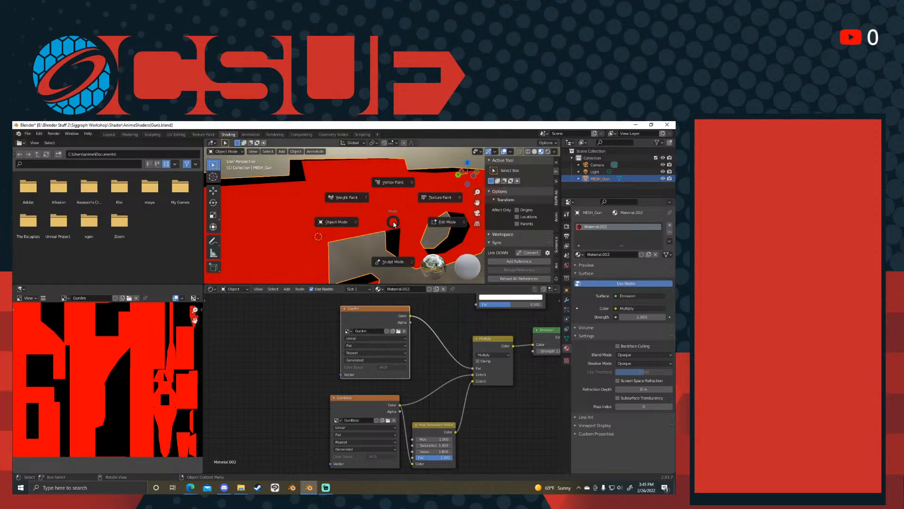
pyautogui.click(414, 206)
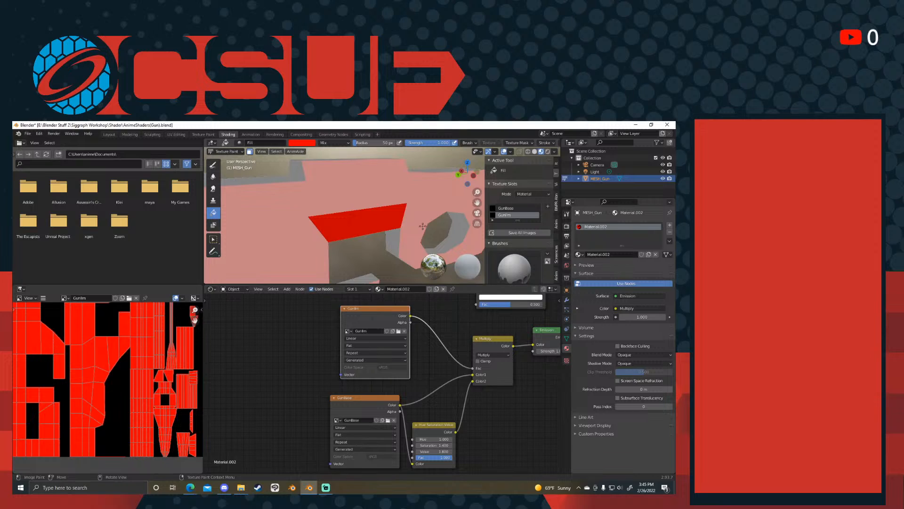
pyautogui.hotkey('ctrl', 'z')
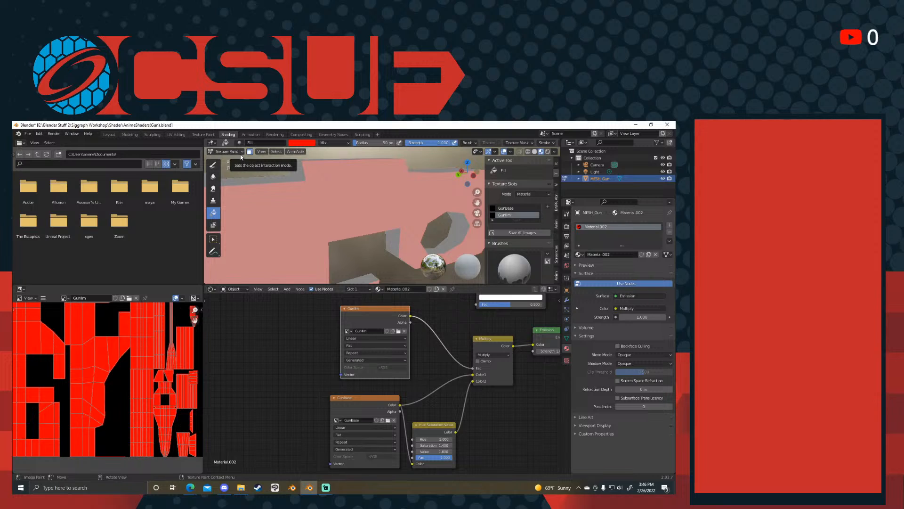
pyautogui.moveTo(381, 233); pyautogui.dragTo(373, 202, button='middle')
pyautogui.hotkey('ctrl', 'Tab')
pyautogui.click(356, 179)
pyautogui.press('a')
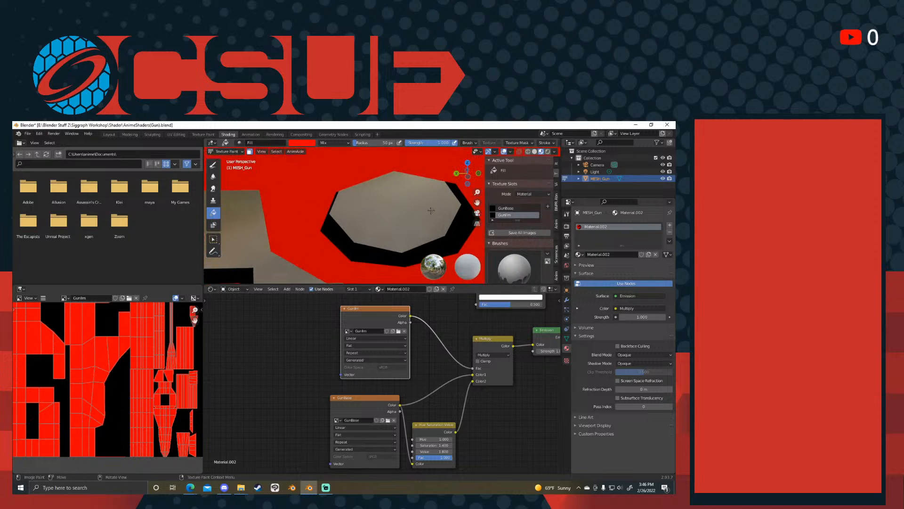
# - Paint white strokes around the rectangular opening ahead of the grip with the Draw brush
pyautogui.click(213, 165)
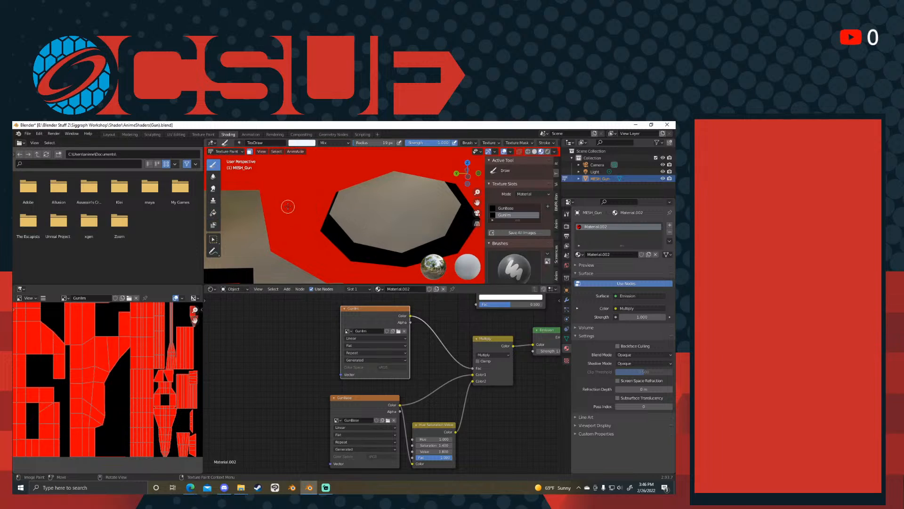
pyautogui.moveTo(329, 203)
pyautogui.mouseDown(button='middle')
pyautogui.moveTo(343, 236)
pyautogui.moveTo(352, 202)
pyautogui.mouseUp(button='middle')
pyautogui.moveTo(313, 229); pyautogui.dragTo(310, 238)
pyautogui.moveTo(297, 247)
pyautogui.mouseDown(button='middle')
pyautogui.moveTo(334, 227)
pyautogui.moveTo(372, 239)
pyautogui.moveTo(361, 213)
pyautogui.mouseUp(button='middle')
# - Select all scene objects in Object Mode and bring the gun through Edit Mode back to Texture Paint
pyautogui.hotkey('ctrl', 'Tab')
pyautogui.click(359, 226)
pyautogui.press('a')
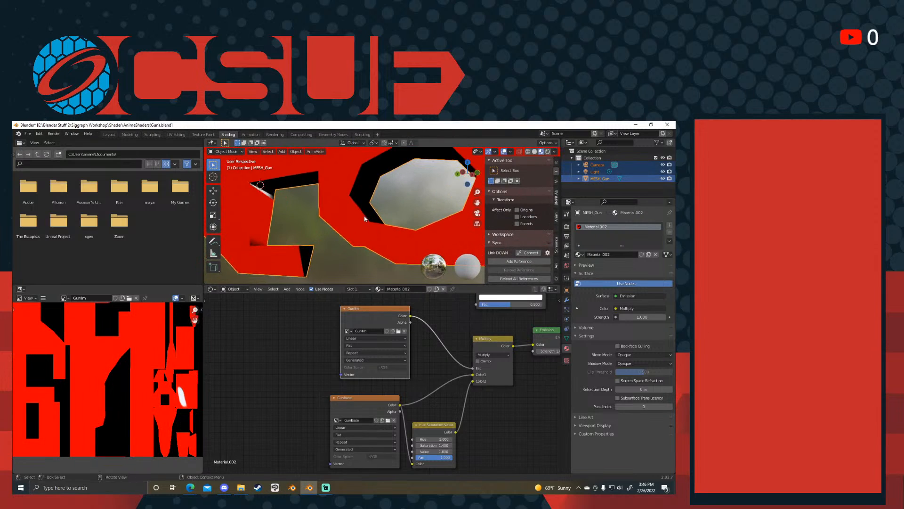
pyautogui.hotkey('ctrl', 'Tab')
pyautogui.click(407, 214)
pyautogui.hotkey('ctrl', 'Tab')
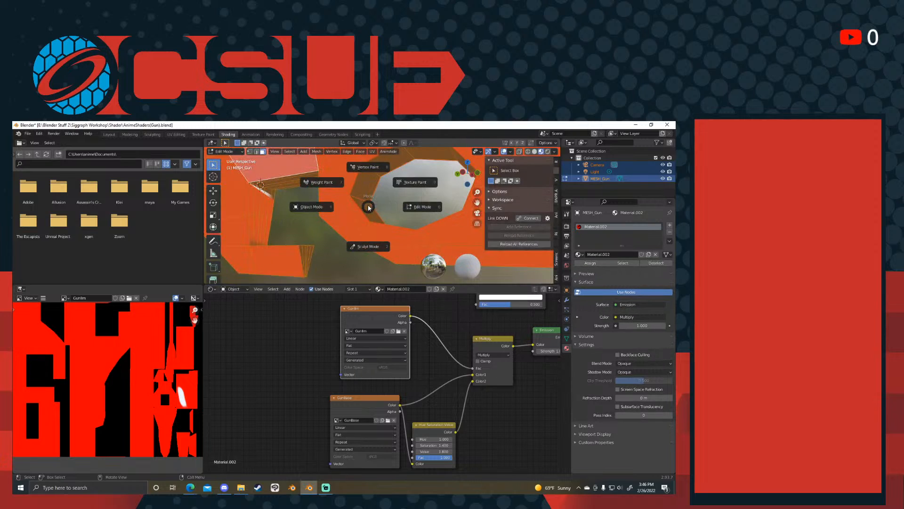
pyautogui.click(408, 187)
# - Paint white strokes on the gun's side between the rectangular opening and the round grip hole
pyautogui.moveTo(343, 190)
pyautogui.mouseDown()
pyautogui.moveTo(344, 217)
pyautogui.moveTo(366, 232)
pyautogui.mouseUp()
pyautogui.moveTo(367, 231); pyautogui.dragTo(354, 228, button='middle')
pyautogui.moveTo(442, 317); pyautogui.dragTo(485, 361, button='middle')
pyautogui.scroll(-2, 362, 207)
pyautogui.keyDown('shift'); pyautogui.moveTo(306, 181); pyautogui.dragTo(369, 245, button='middle'); pyautogui.keyUp('shift')
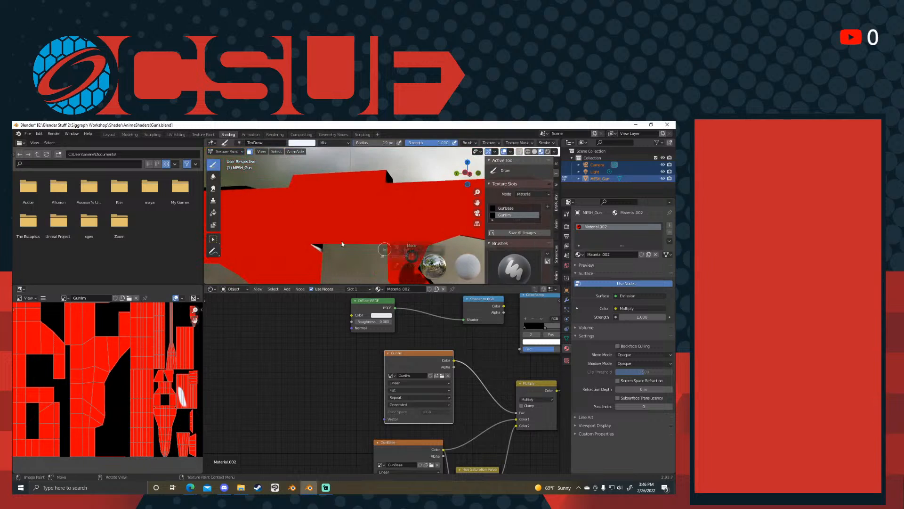
# - Put the gun in Edit Mode and select the side face directly above the newly painted strokes
pyautogui.hotkey('ctrl', 'Tab')
pyautogui.click(326, 246)
pyautogui.scroll(-1, 121, 351)
pyautogui.moveTo(303, 259); pyautogui.dragTo(358, 227, button='middle')
pyautogui.hotkey('ctrl', 'Tab')
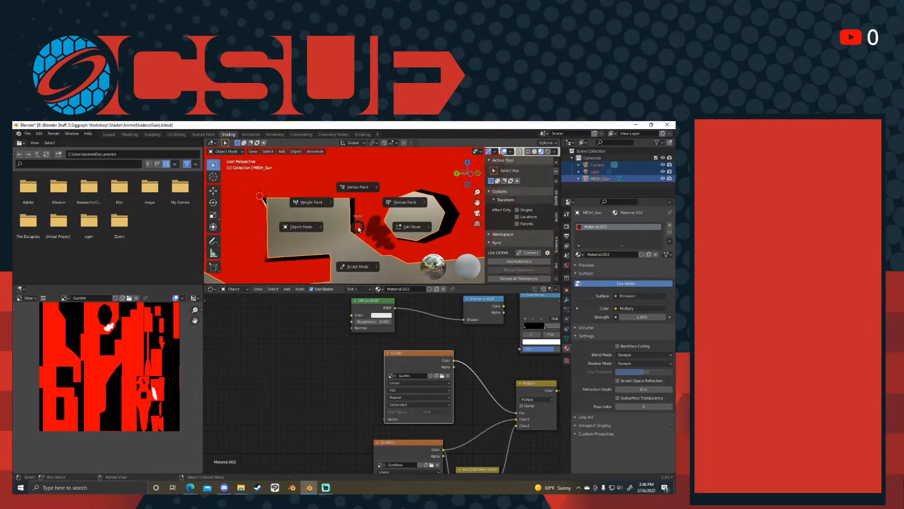
pyautogui.click(381, 222)
pyautogui.click(374, 183)
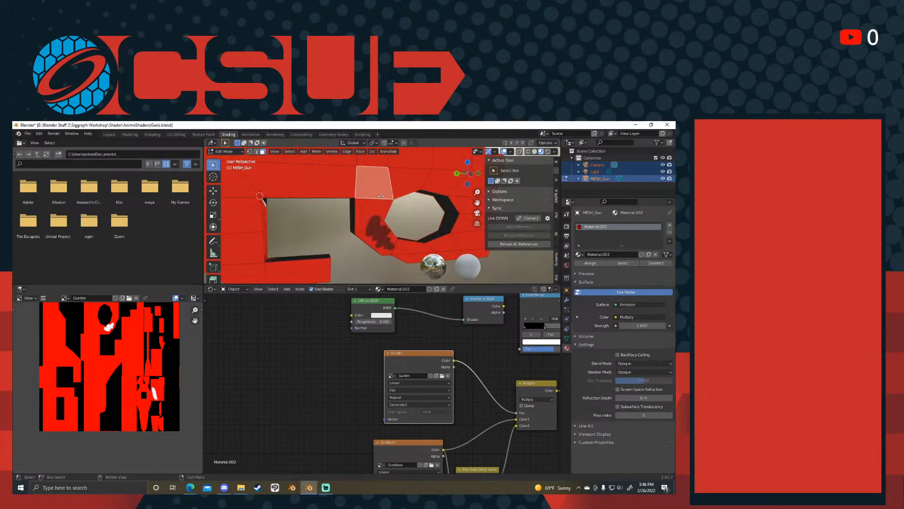
pyautogui.moveTo(86, 350); pyautogui.dragTo(108, 432, button='middle')
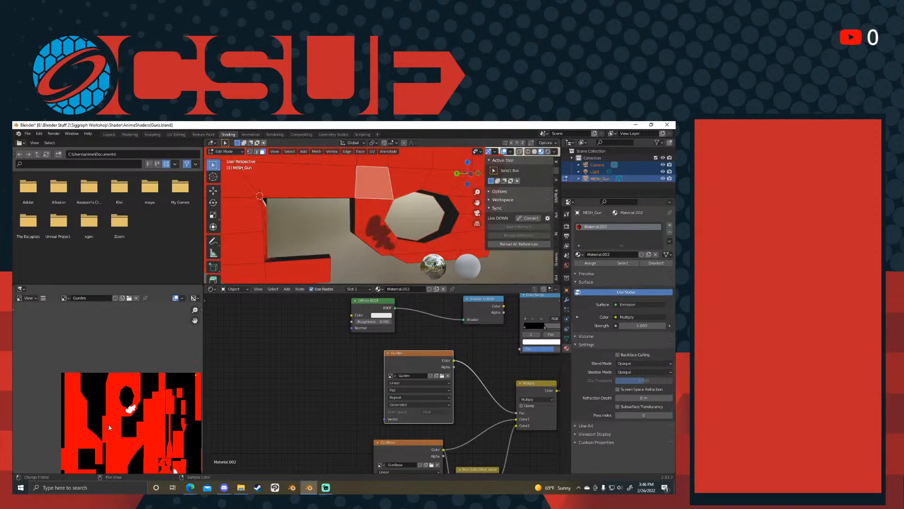
# - Select the gun's entire mesh in Edit Mode with the painted mask image in view
pyautogui.scroll(3, 425, 228)
pyautogui.scroll(3, 425, 228)
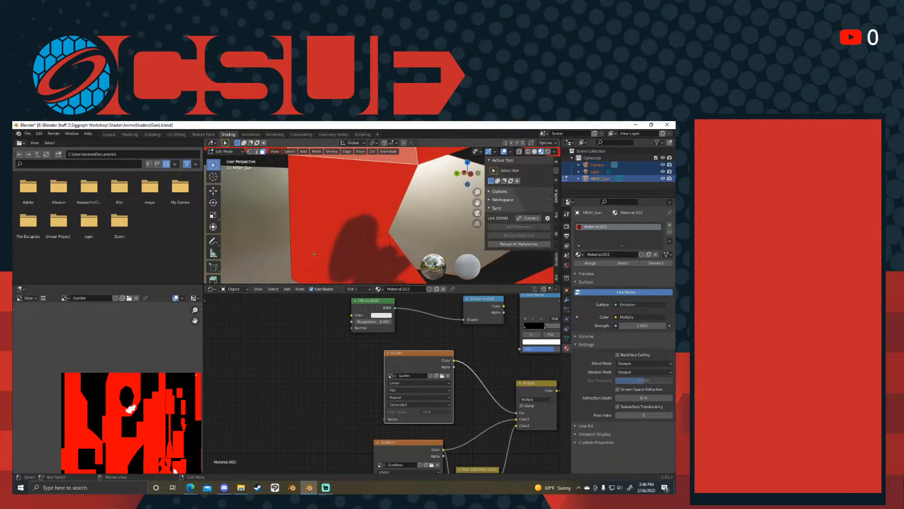
pyautogui.moveTo(174, 470); pyautogui.dragTo(159, 412, button='middle')
pyautogui.hotkey('ctrl', 'Tab')
pyautogui.click(358, 214)
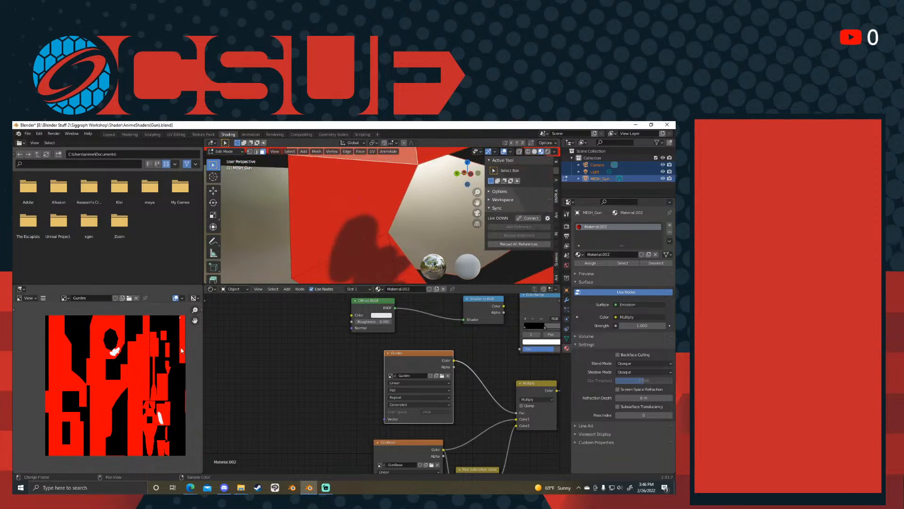
pyautogui.press('a')
pyautogui.scroll(1, 108, 386)
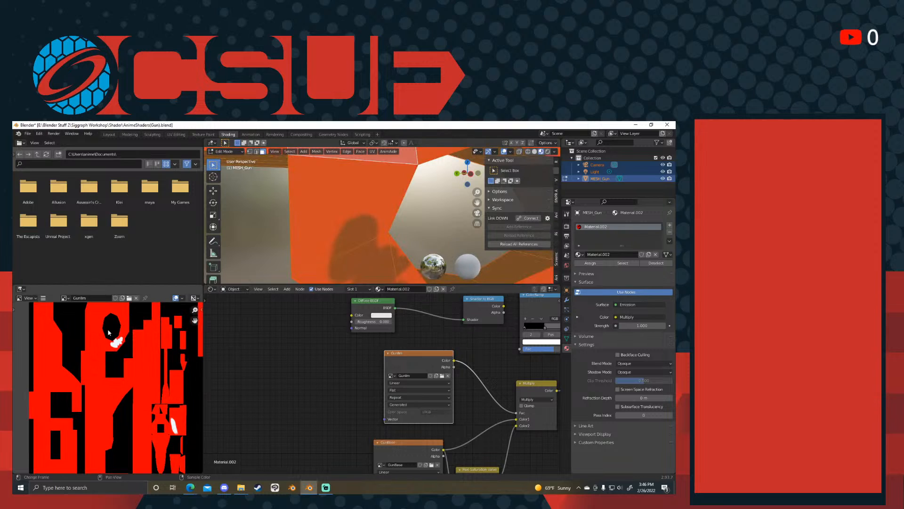
pyautogui.press('Tab')
pyautogui.press('Tab')
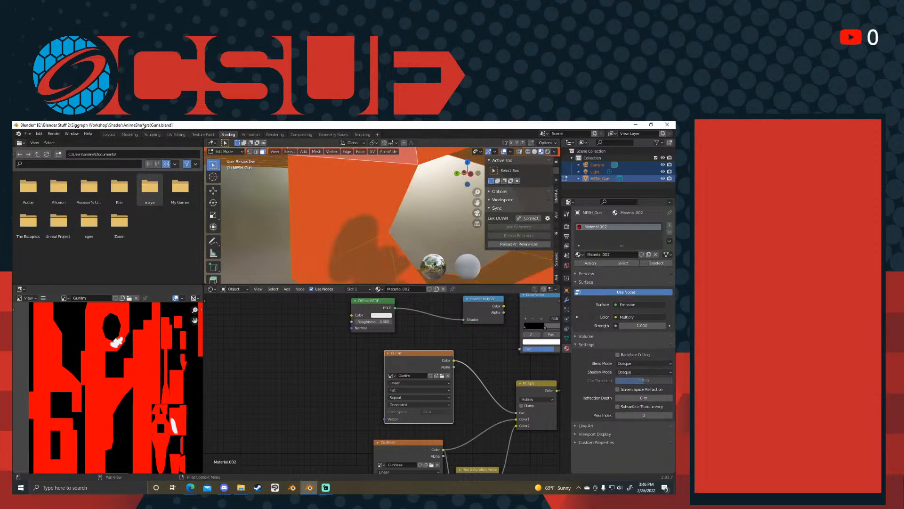
# - In the UV Editing workspace, clear the mesh selection and show the GunIlm image behind the UV layout
pyautogui.click(177, 134)
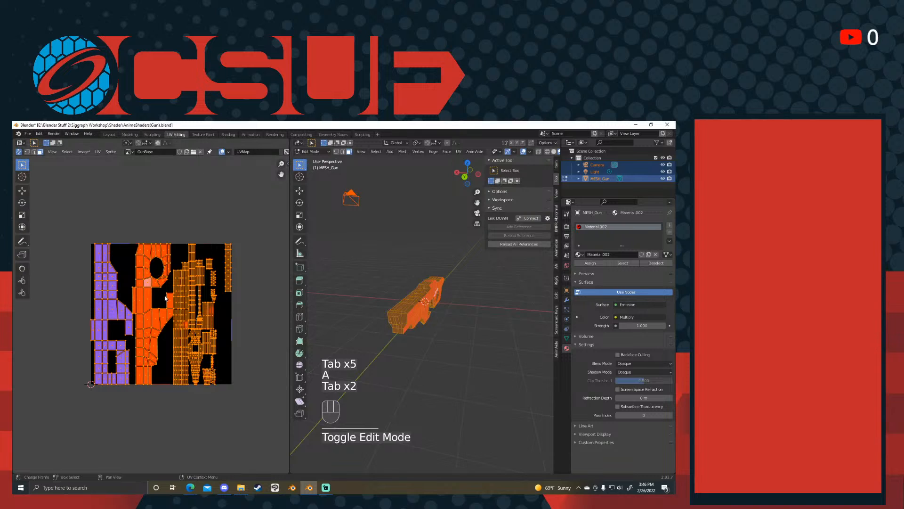
pyautogui.scroll(6, 168, 307)
pyautogui.hotkey('alt', 'a')
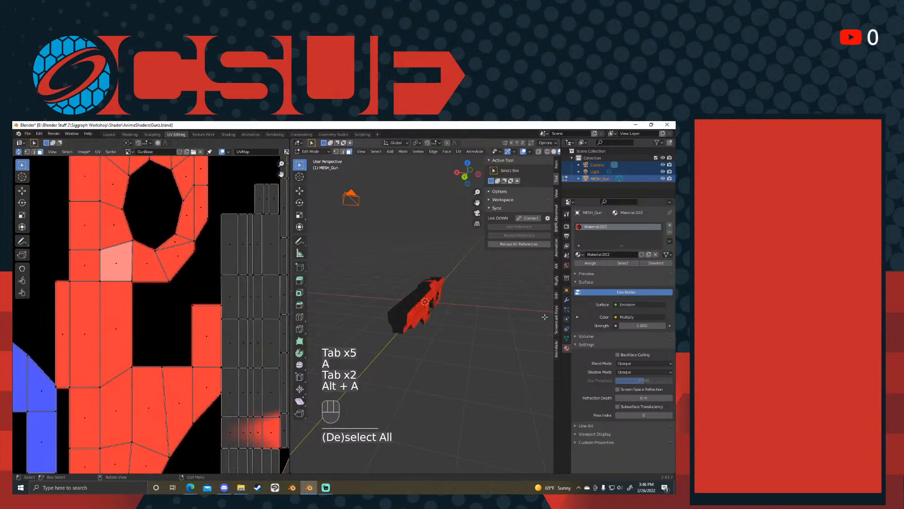
pyautogui.click(128, 151)
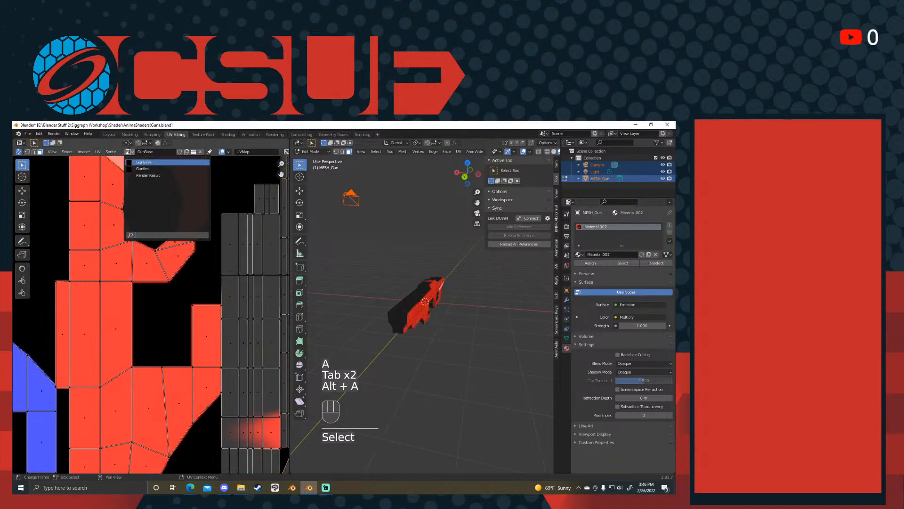
pyautogui.click(146, 168)
# - Compare the white strokes below the round hole in the UV layout with the matching painted area on the gun's side
pyautogui.scroll(-5, 186, 281)
pyautogui.scroll(6, 168, 304)
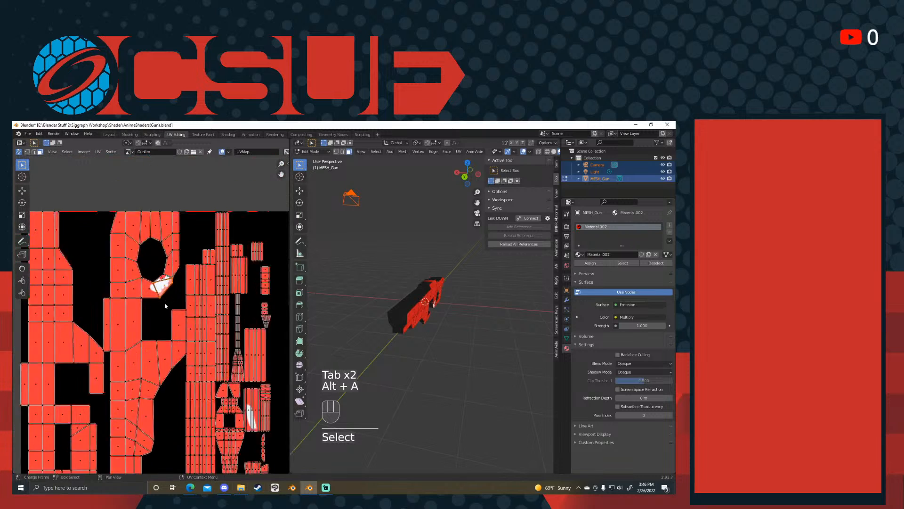
pyautogui.scroll(3, 167, 303)
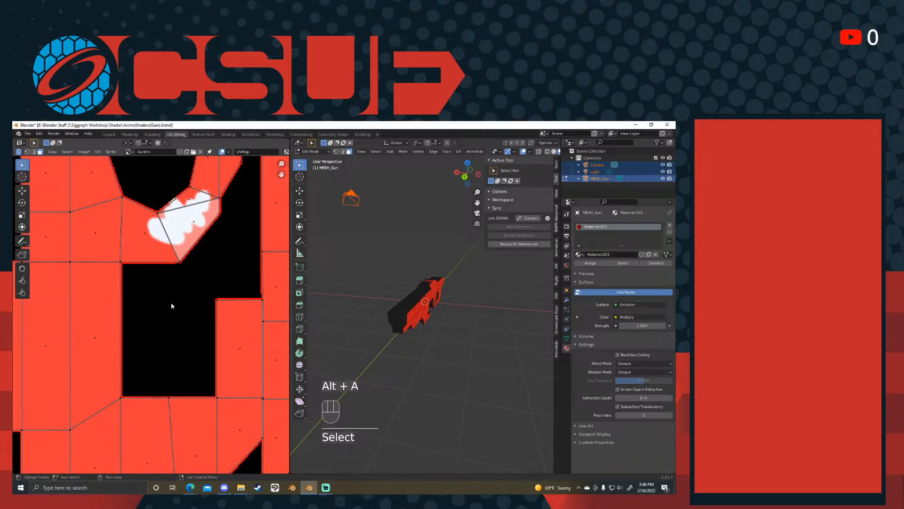
pyautogui.scroll(-4, 172, 306)
pyautogui.scroll(3, 169, 301)
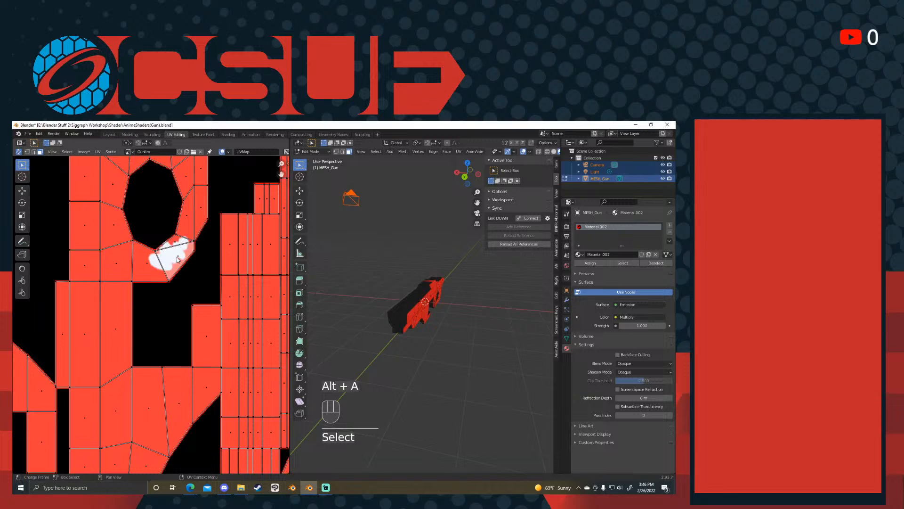
pyautogui.scroll(2, 168, 301)
pyautogui.scroll(8, 346, 312)
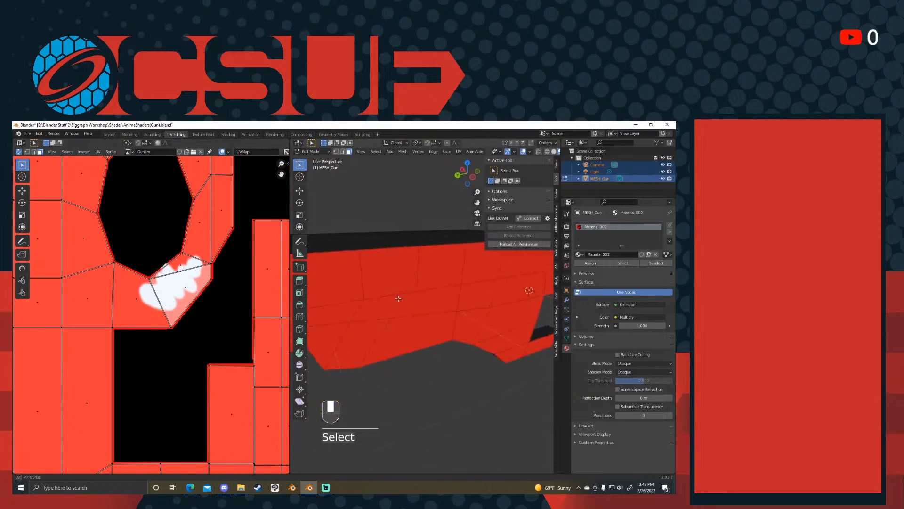
pyautogui.keyDown('shift'); pyautogui.moveTo(346, 313); pyautogui.dragTo(255, 312, button='middle'); pyautogui.keyUp('shift')
pyautogui.keyDown('shift'); pyautogui.moveTo(488, 336); pyautogui.dragTo(430, 293, button='middle'); pyautogui.keyUp('shift')
pyautogui.scroll(-2, 415, 297)
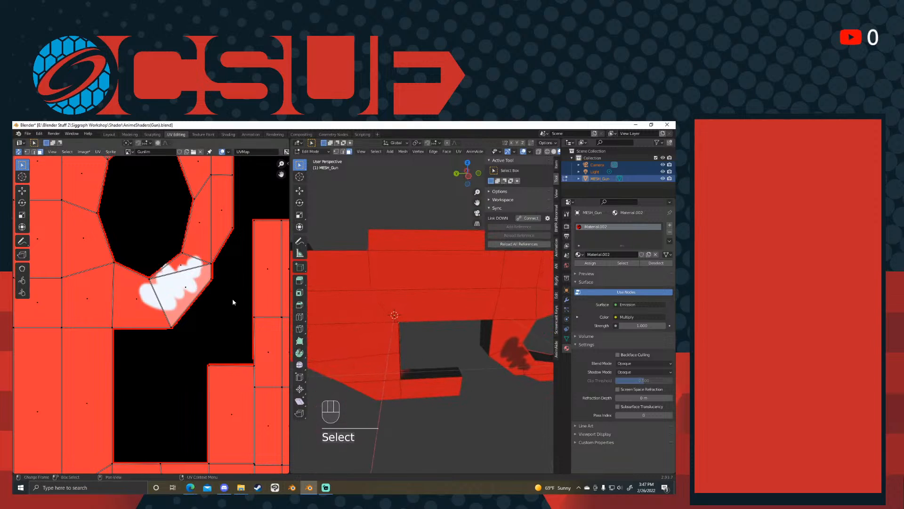
pyautogui.click(188, 296)
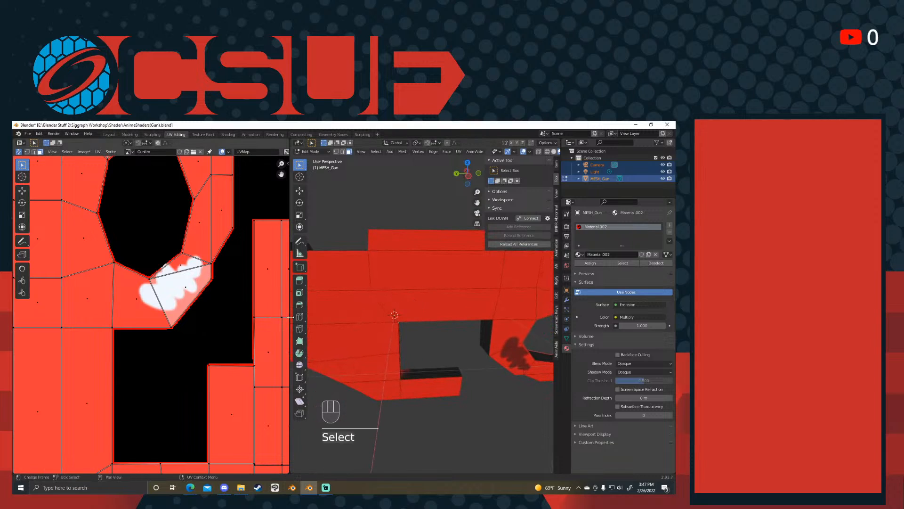